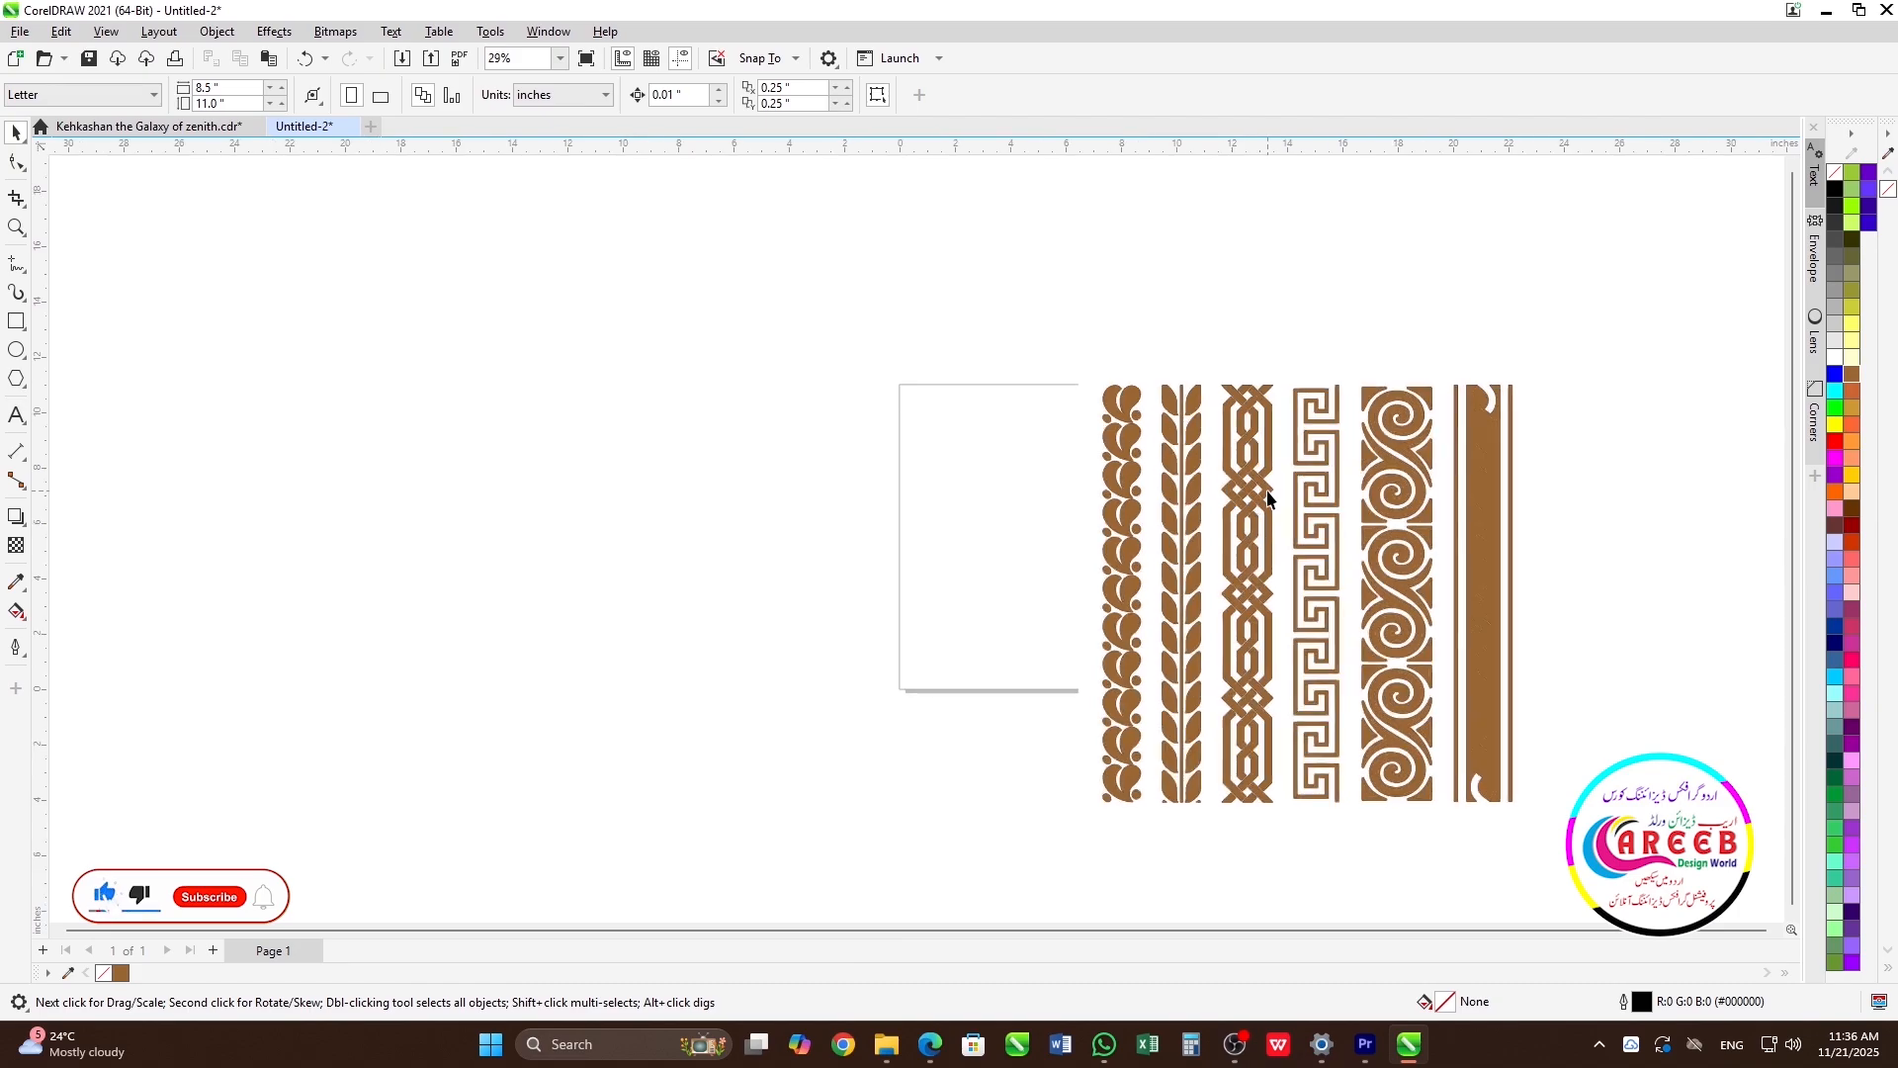
- Ungroup the brown border patterns and group the pieces of the interlaced knot border in the third column
{"action": "left_click", "coordinate": [1350, 413]}
{"action": "right_click", "coordinate": [1351, 414]}
{"action": "left_click", "coordinate": [1439, 470]}
{"action": "left_click", "coordinate": [1271, 302]}
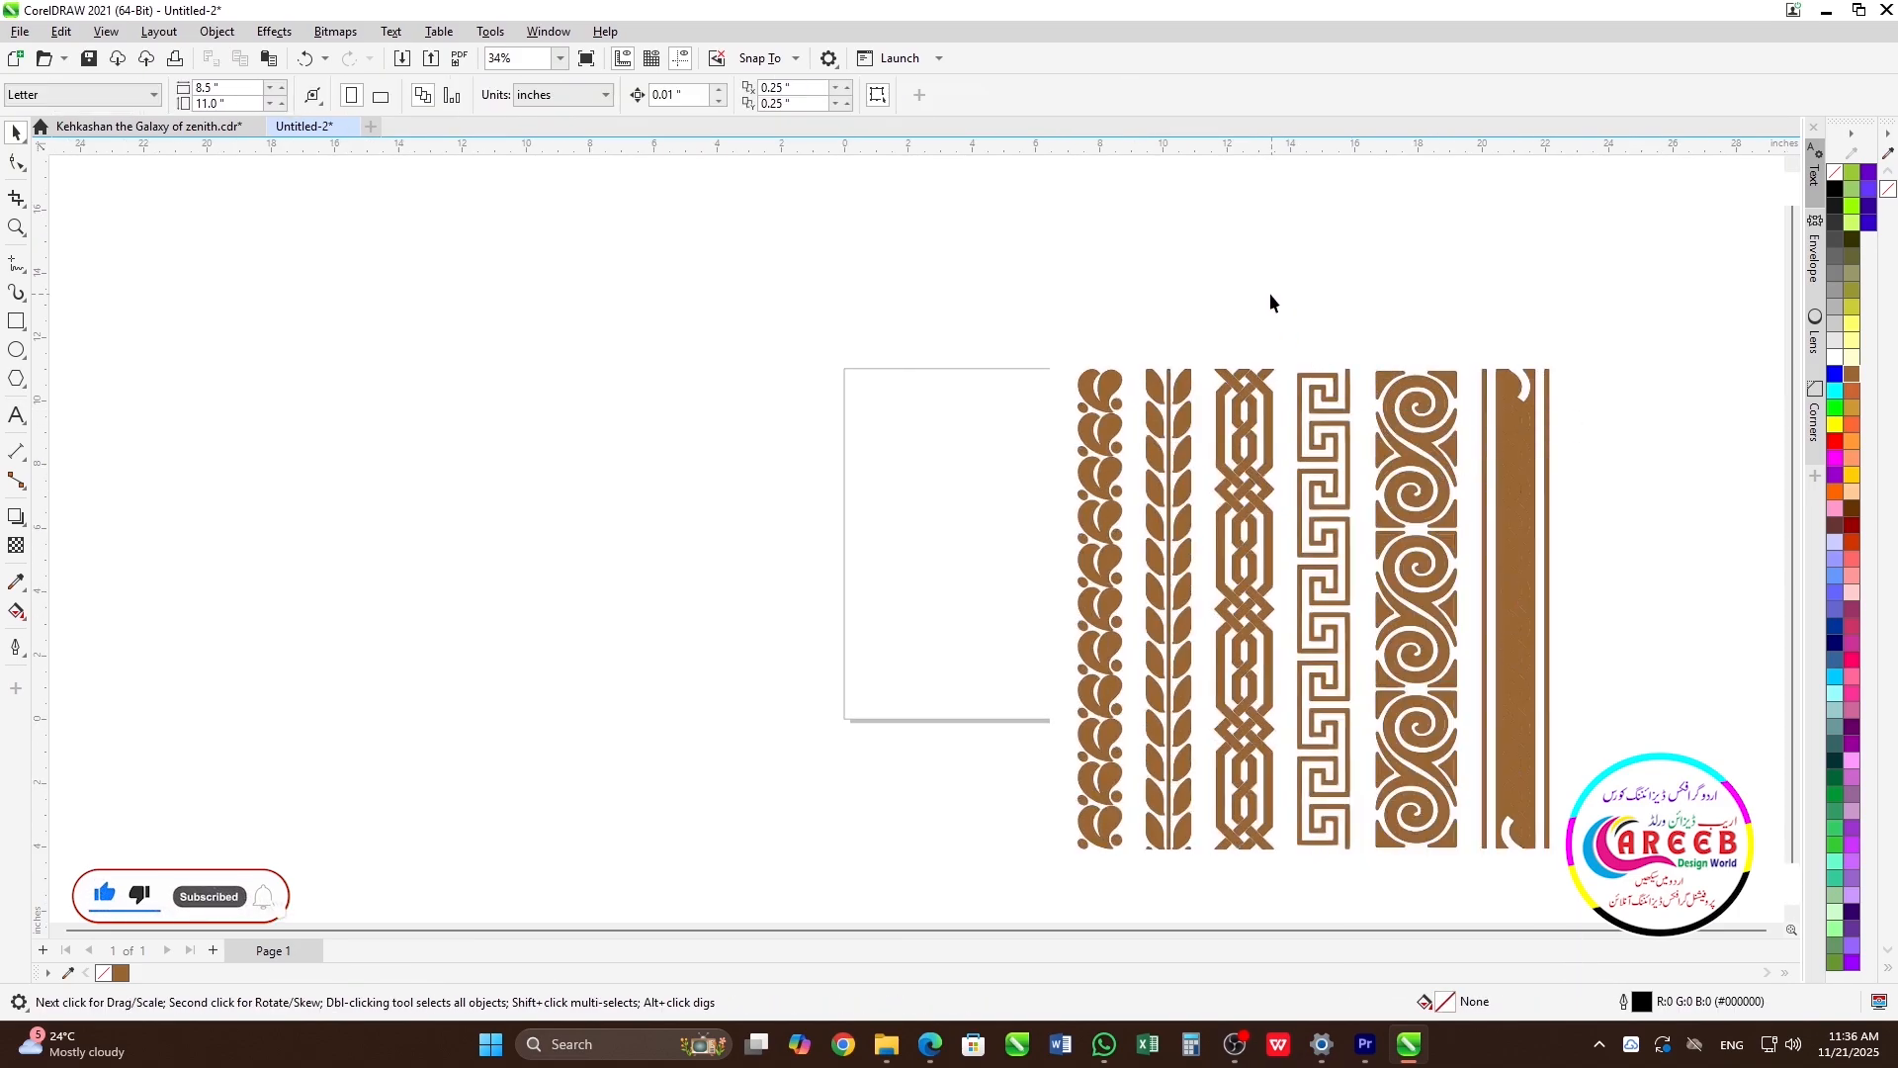
{"action": "scroll", "coordinate": [1285, 465], "scroll_direction": "up", "scroll_amount": 3}
{"action": "left_click_drag", "start_coordinate": [1165, 241], "coordinate": [1280, 785]}
{"action": "key", "text": "ctrl+g"}
{"action": "scroll", "coordinate": [1173, 463], "scroll_direction": "up", "scroll_amount": 1}
{"action": "scroll", "coordinate": [1177, 462], "scroll_direction": "down", "scroll_amount": 2}
{"action": "scroll", "coordinate": [1274, 210], "scroll_direction": "up", "scroll_amount": 1}
{"action": "scroll", "coordinate": [1226, 267], "scroll_direction": "down", "scroll_amount": 1}
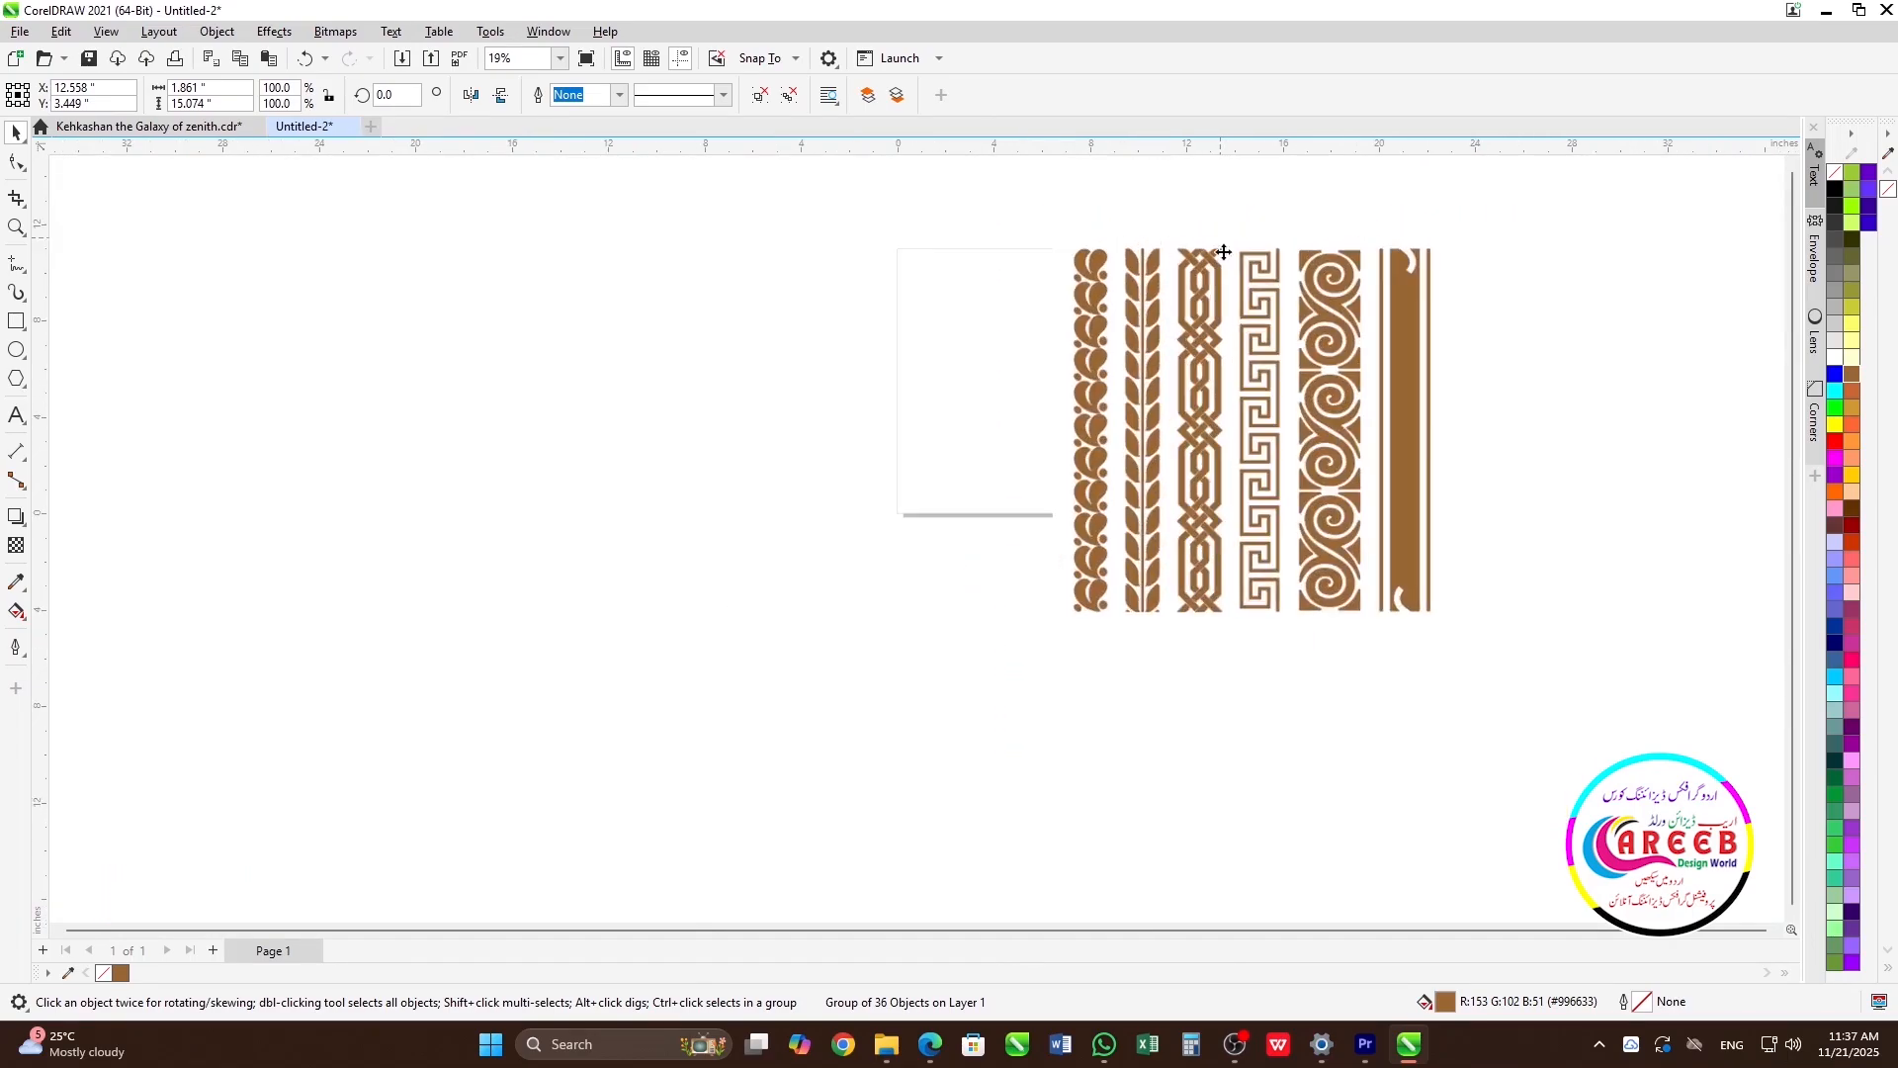
- Draw a rectangle about 2.19 by 3.72 in around one repeat of the knot border and adjust its outline width
{"action": "scroll", "coordinate": [1228, 316], "scroll_direction": "up", "scroll_amount": 1}
{"action": "key", "text": "F6"}
{"action": "scroll", "coordinate": [1226, 495], "scroll_direction": "up", "scroll_amount": 2}
{"action": "left_click_drag", "start_coordinate": [1088, 299], "coordinate": [1229, 538]}
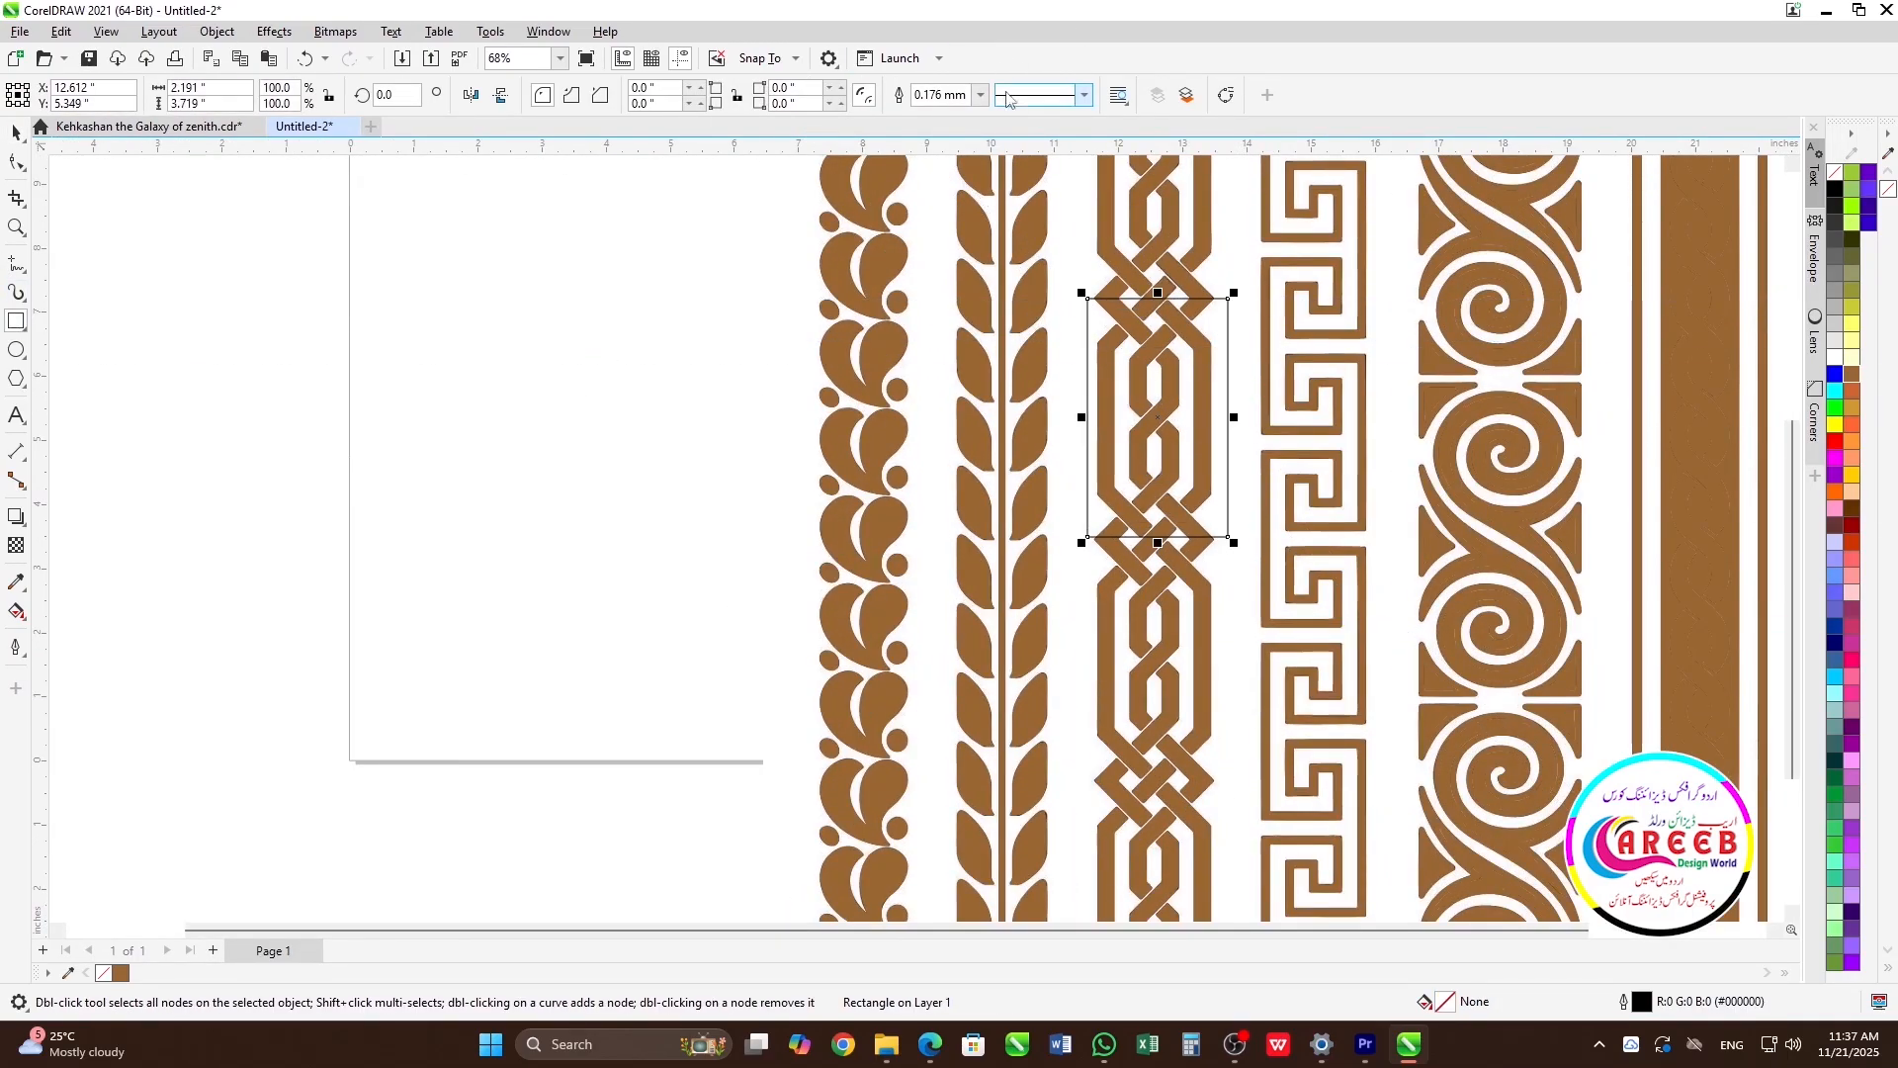
{"action": "left_click", "coordinate": [980, 95]}
{"action": "left_click", "coordinate": [940, 130]}
- Centre the rectangle horizontally on the knot border and fit its edges to the crossings where the pattern repeats
{"action": "scroll", "coordinate": [1176, 317], "scroll_direction": "up", "scroll_amount": 3}
{"action": "key", "text": "space"}
{"action": "left_click", "coordinate": [1231, 233], "text": "shift"}
{"action": "key", "text": "c"}
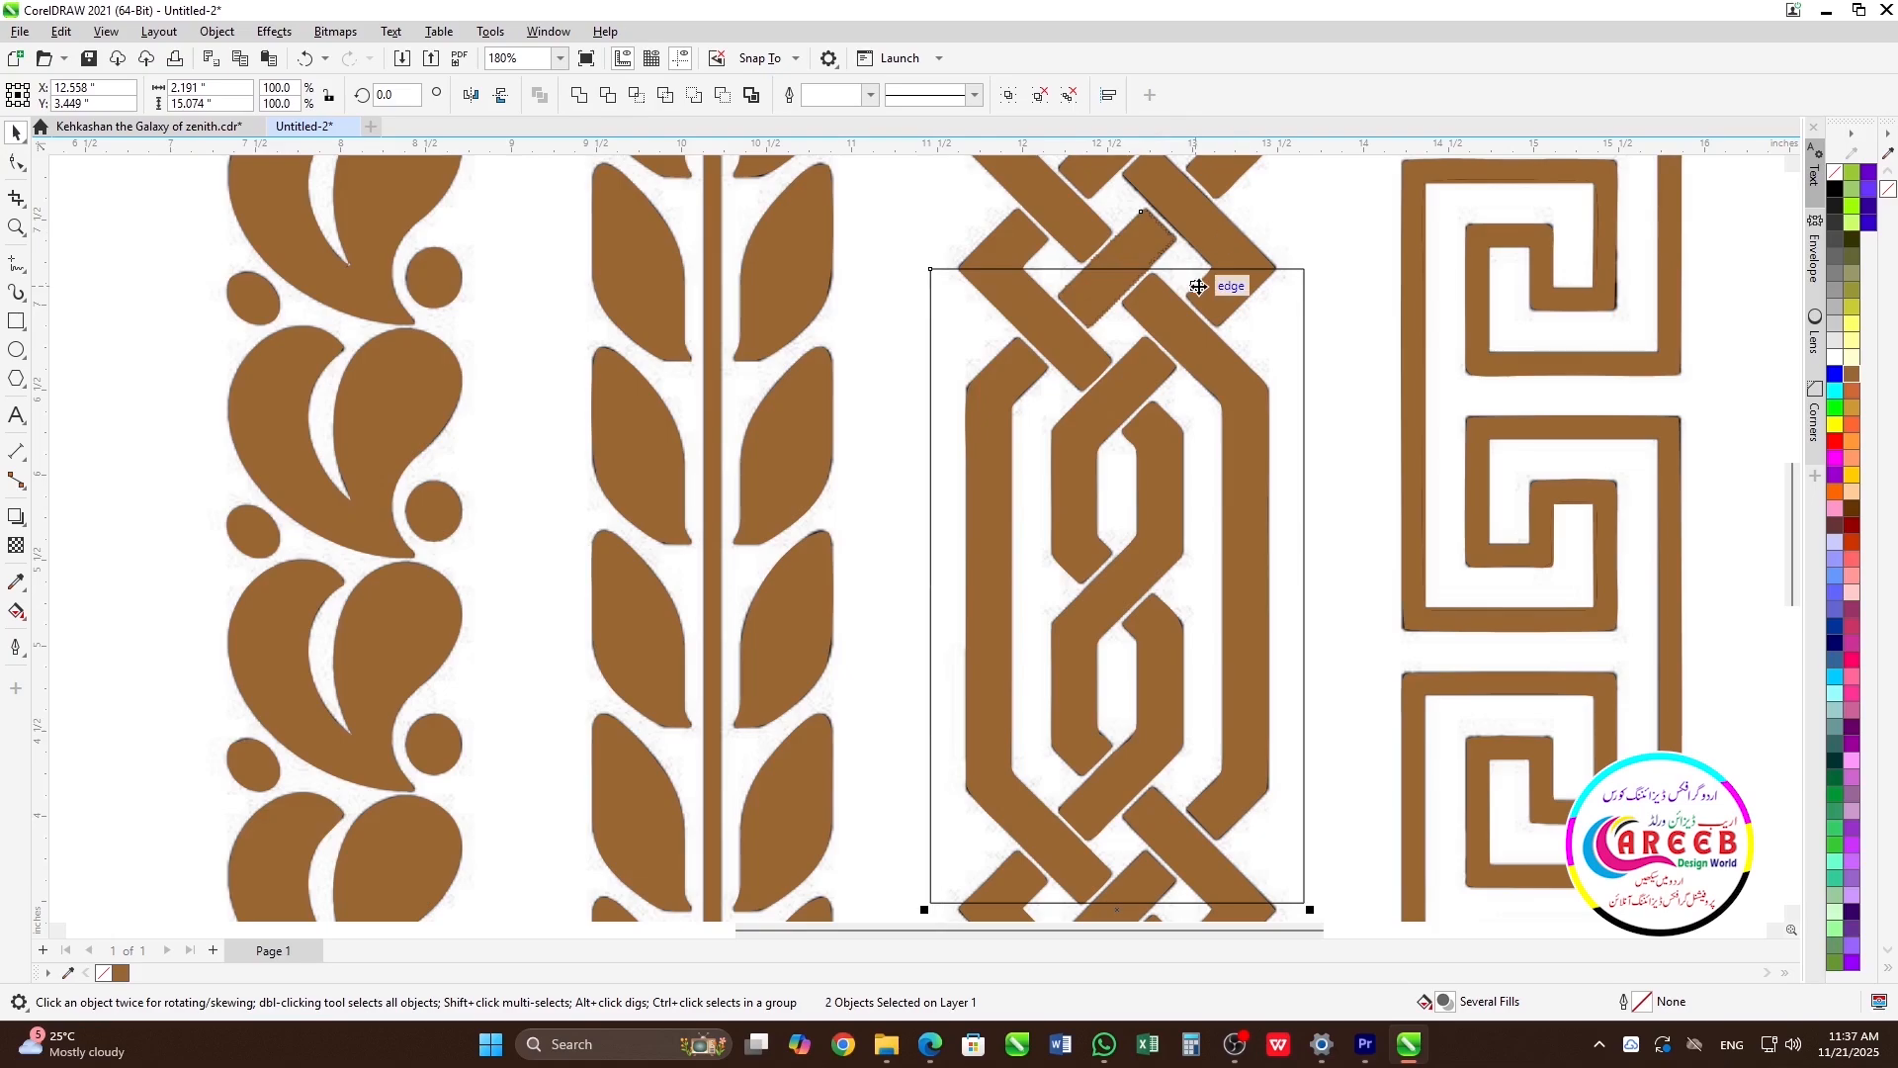
{"action": "left_click", "coordinate": [1299, 277]}
{"action": "left_click", "coordinate": [1302, 277]}
{"action": "scroll", "coordinate": [1077, 245], "scroll_direction": "up", "scroll_amount": 3}
{"action": "left_click_drag", "start_coordinate": [1174, 306], "coordinate": [1230, 207]}
{"action": "scroll", "coordinate": [1171, 296], "scroll_direction": "down", "scroll_amount": 4}
{"action": "scroll", "coordinate": [1171, 599], "scroll_direction": "up", "scroll_amount": 5}
{"action": "scroll", "coordinate": [1199, 347], "scroll_direction": "down", "scroll_amount": 10}
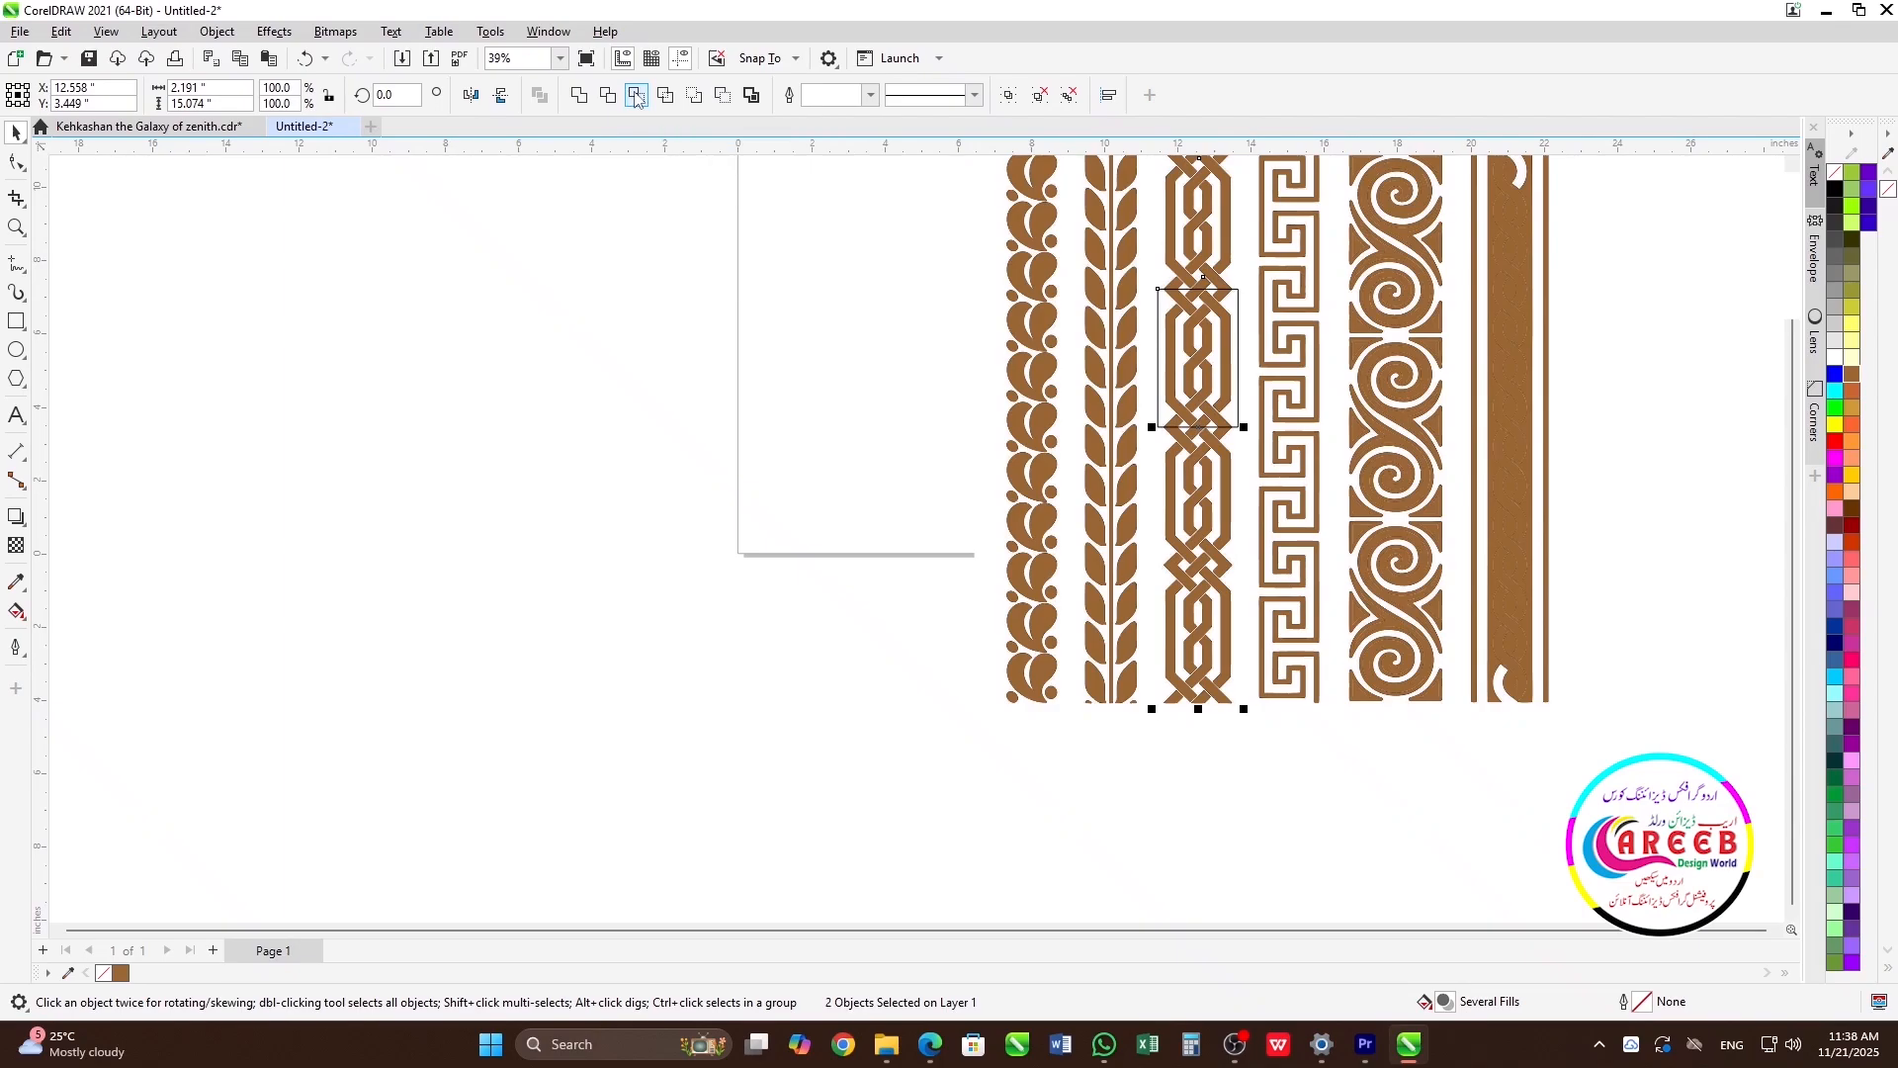
- Extract one knot segment by intersecting the rectangle with the border, and separate it from the original borders
{"action": "left_click", "coordinate": [636, 95]}
{"action": "left_click_drag", "start_coordinate": [1201, 351], "coordinate": [872, 326]}
{"action": "left_click", "coordinate": [935, 442]}
{"action": "scroll", "coordinate": [964, 426], "scroll_direction": "down", "scroll_amount": 4}
{"action": "left_click_drag", "start_coordinate": [1028, 423], "coordinate": [1250, 578]}
{"action": "left_click_drag", "start_coordinate": [1151, 404], "coordinate": [1404, 408]}
- Group the pieces of the extracted knot segment on the page and fill the group with red
{"action": "scroll", "coordinate": [941, 333], "scroll_direction": "up", "scroll_amount": 3}
{"action": "left_click_drag", "start_coordinate": [1034, 335], "coordinate": [815, 628]}
{"action": "key", "text": "ctrl+g"}
{"action": "left_click_drag", "start_coordinate": [932, 412], "coordinate": [762, 360]}
{"action": "left_click", "coordinate": [1835, 375]}
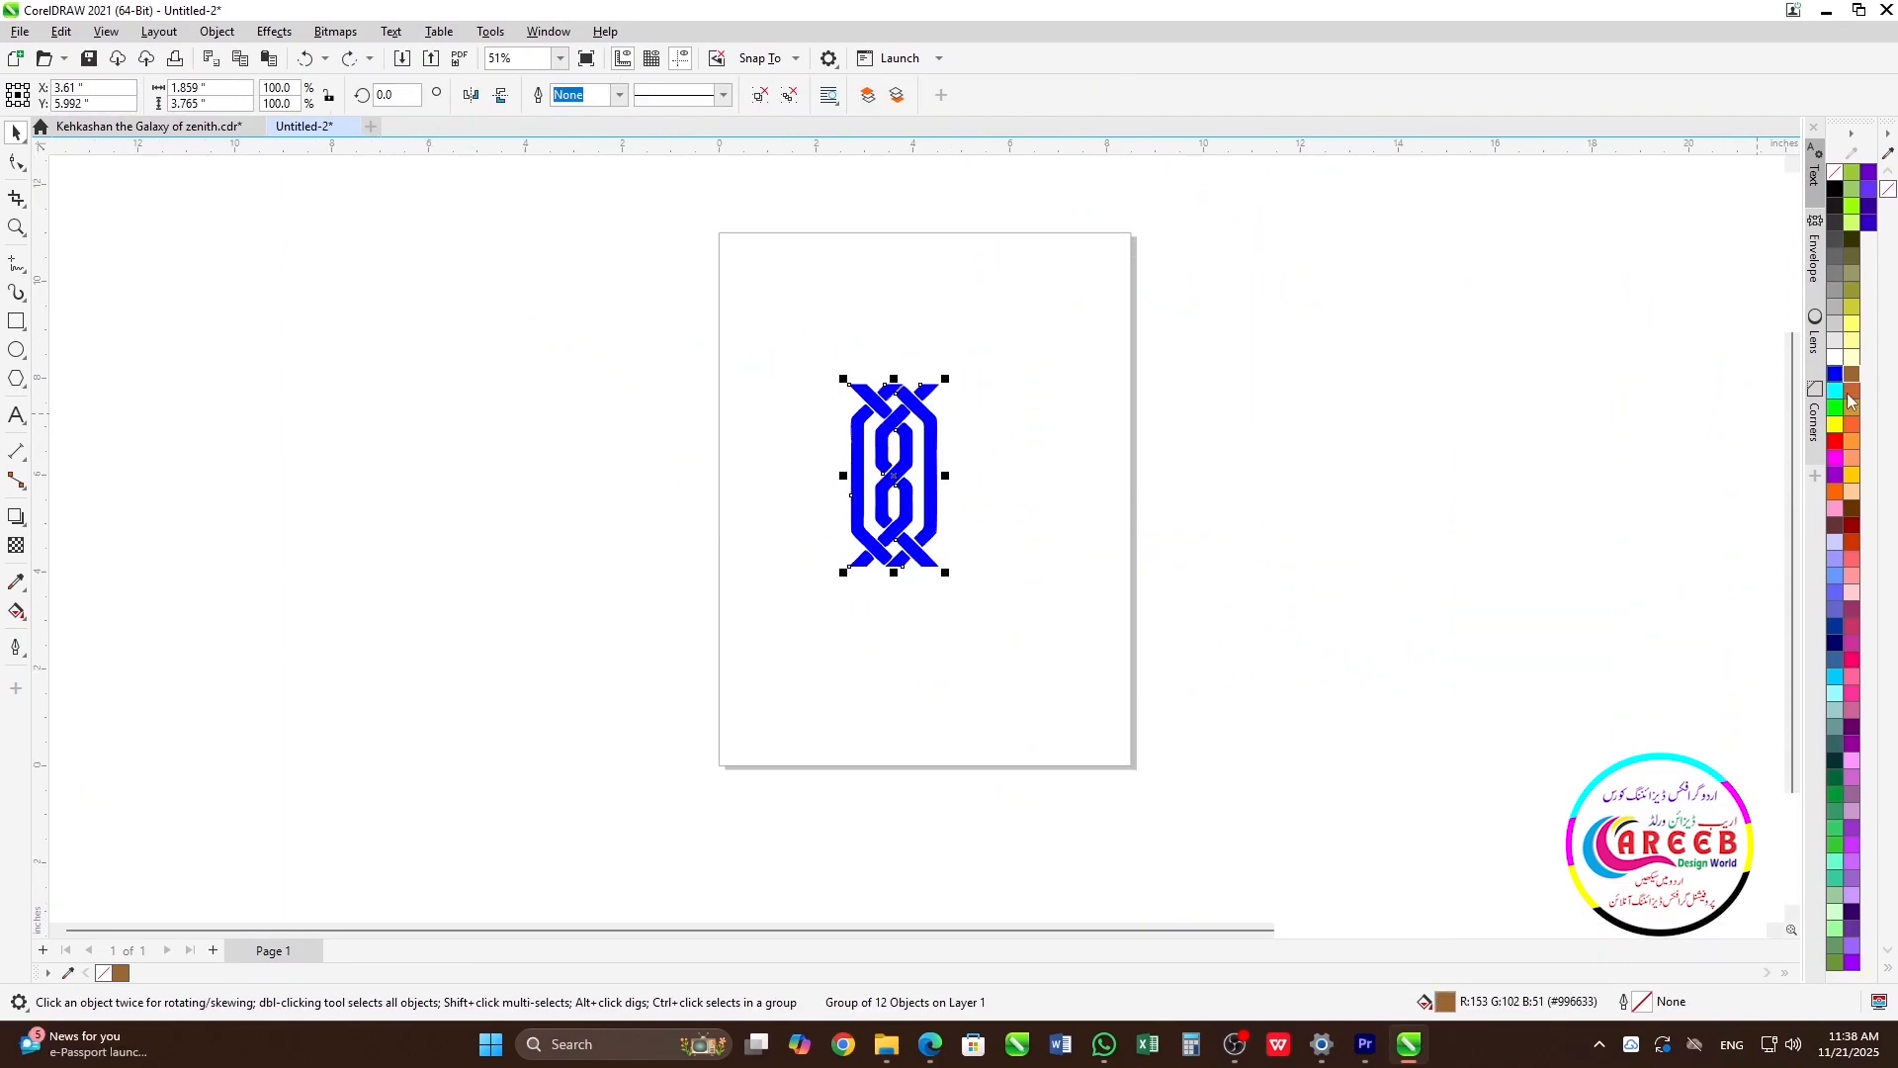
{"action": "left_click", "coordinate": [1835, 441]}
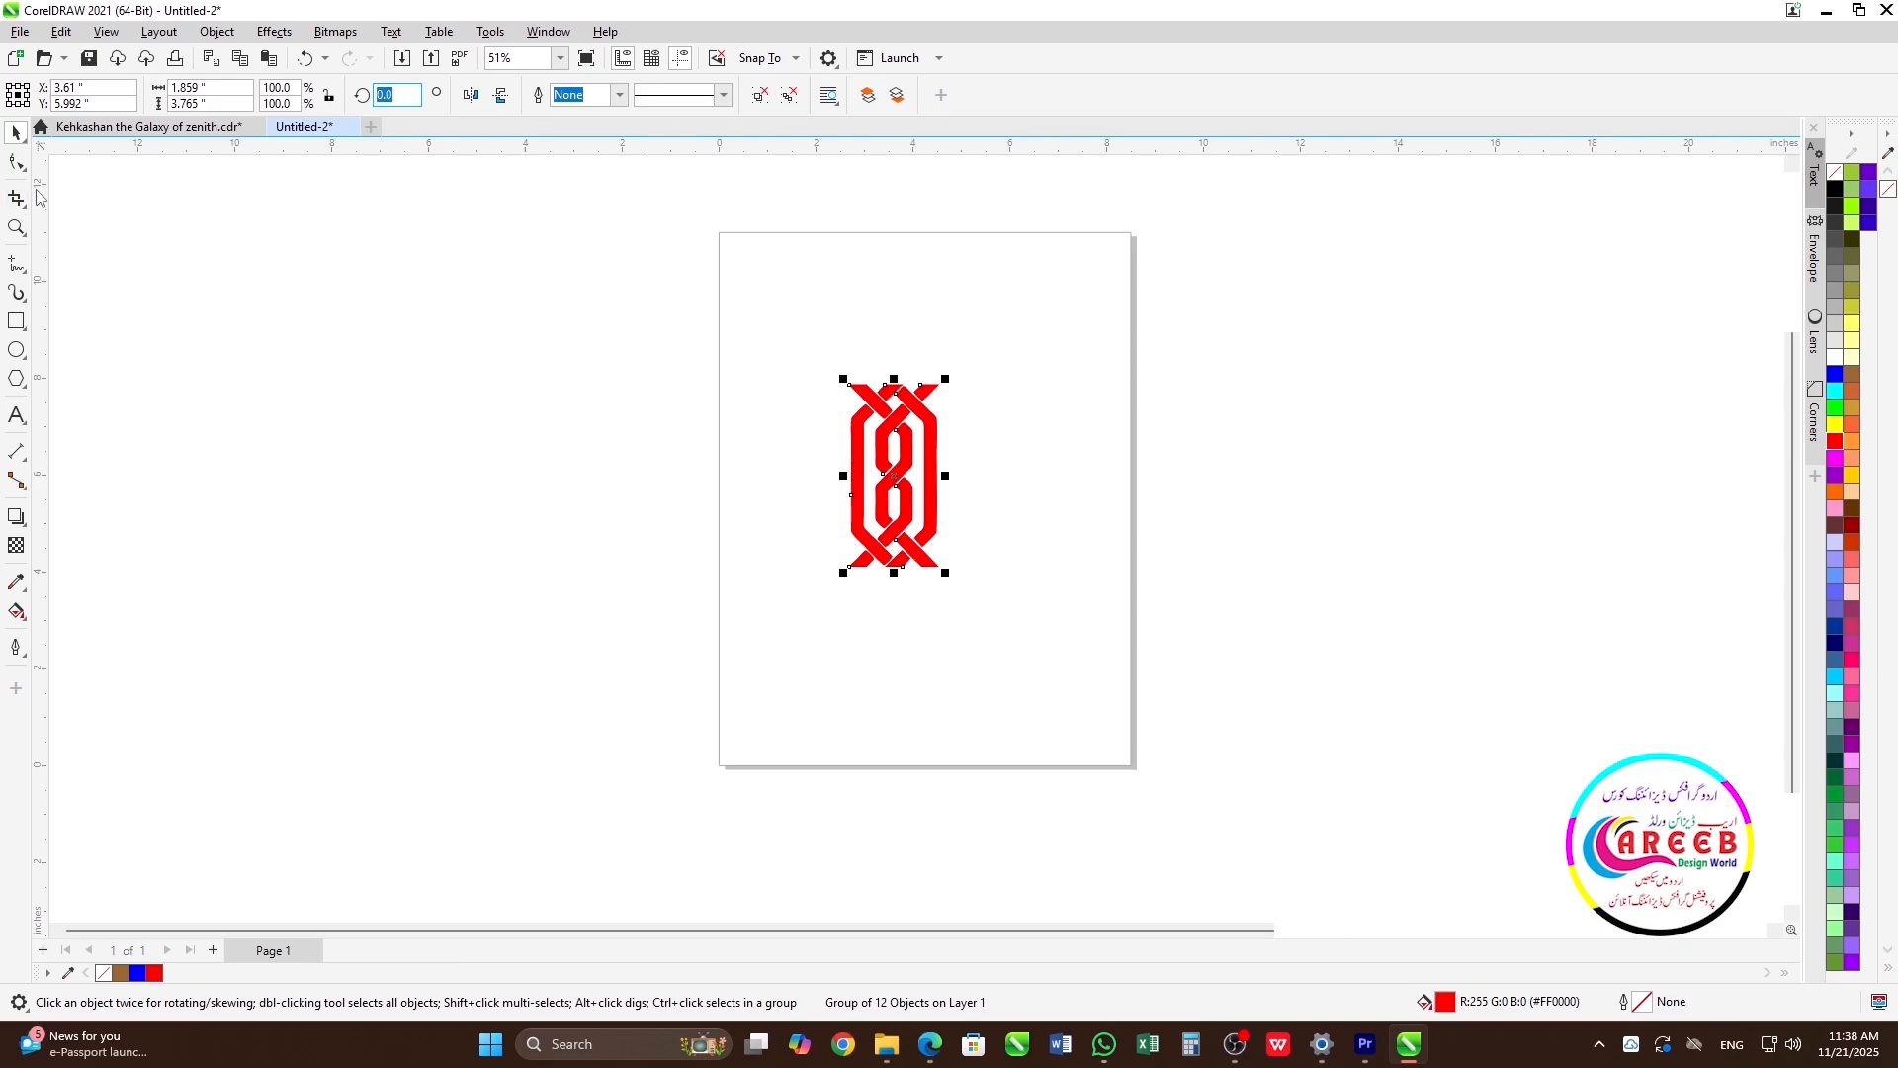
- Rotate the red knot 90 degrees and place it near the page's upper edge, scaled down to about 0.95 by 0.47 in
{"action": "key", "text": "Return"}
{"action": "left_click_drag", "start_coordinate": [971, 514], "coordinate": [955, 269]}
{"action": "left_click", "coordinate": [983, 358]}
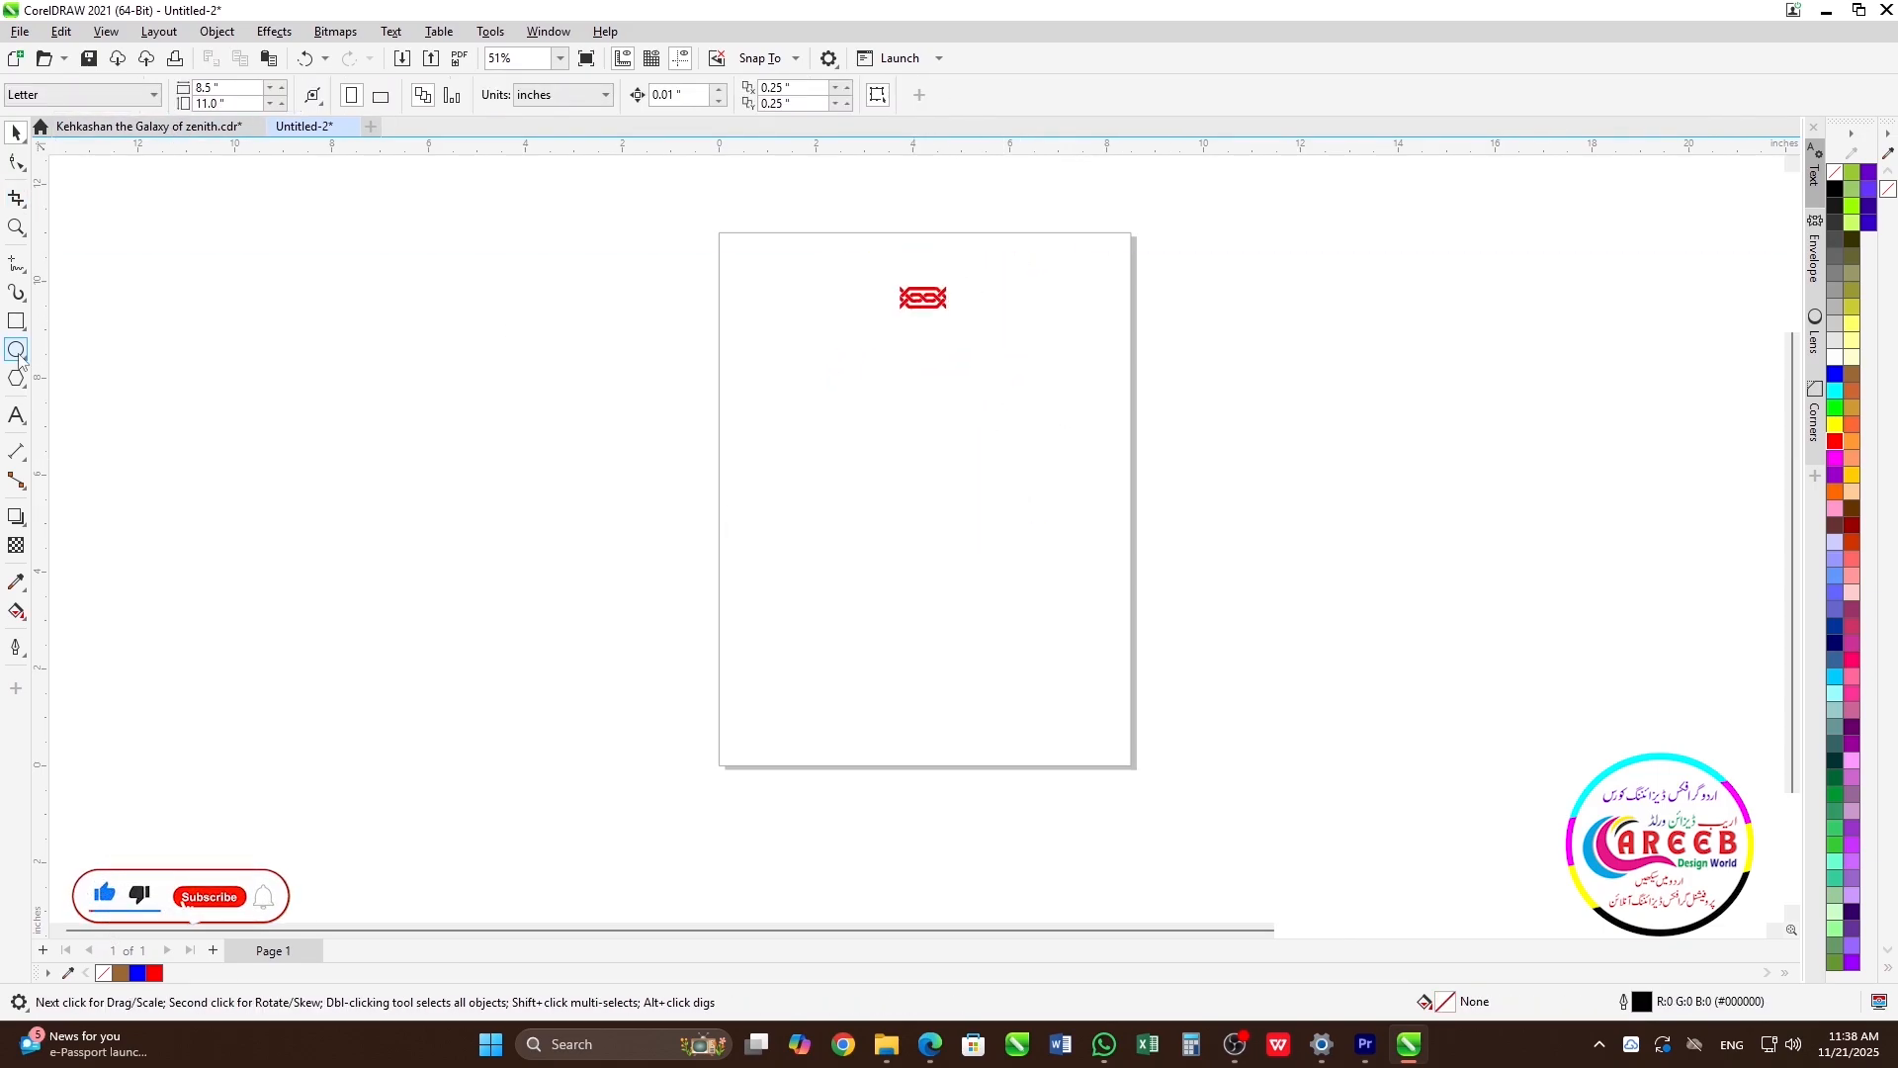
- Draw a circle 3 in in diameter and centre it on the page
{"action": "left_click", "coordinate": [16, 349]}
{"action": "left_click_drag", "start_coordinate": [877, 419], "coordinate": [946, 494]}
{"action": "key", "text": "space"}
{"action": "key", "text": "p"}
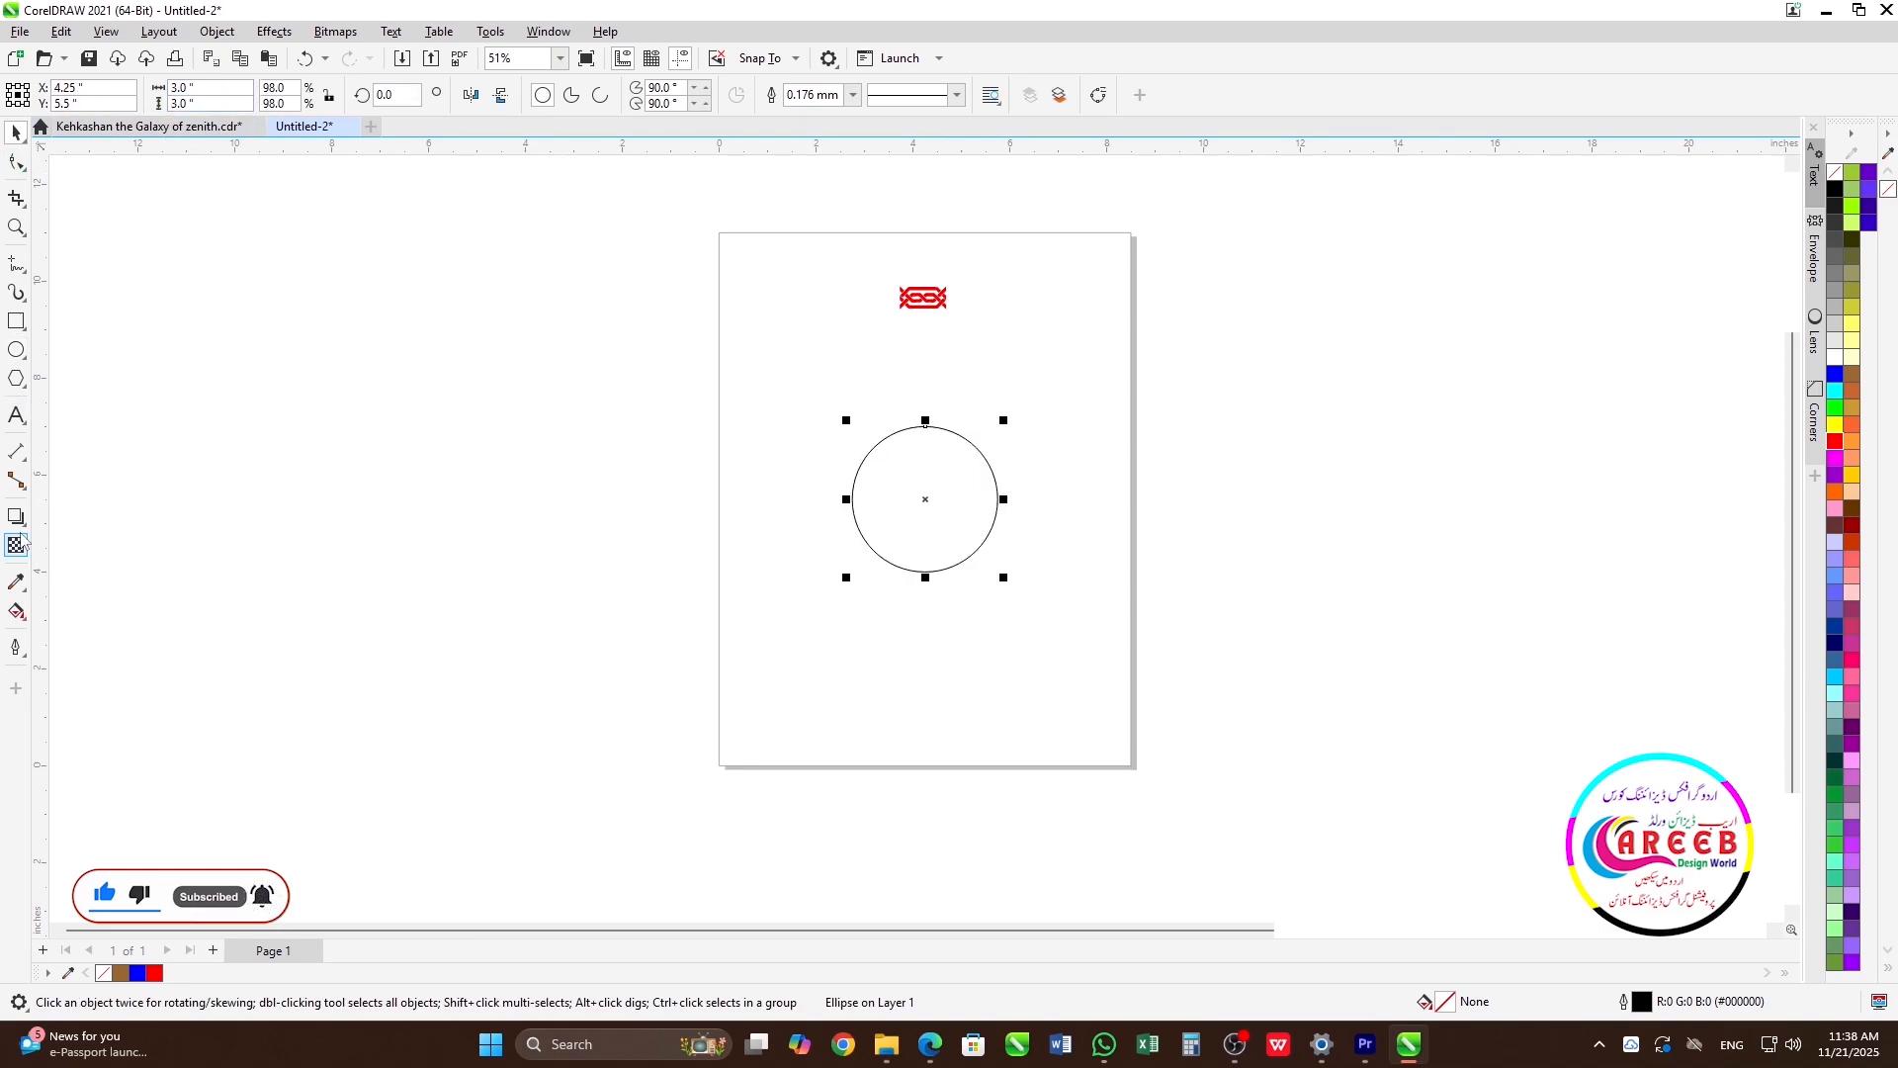
- Add a one-step outside contour to the circle with a 0.5 in offset
{"action": "left_click", "coordinate": [19, 520]}
{"action": "left_click", "coordinate": [74, 534]}
{"action": "left_click_drag", "start_coordinate": [921, 435], "coordinate": [919, 423]}
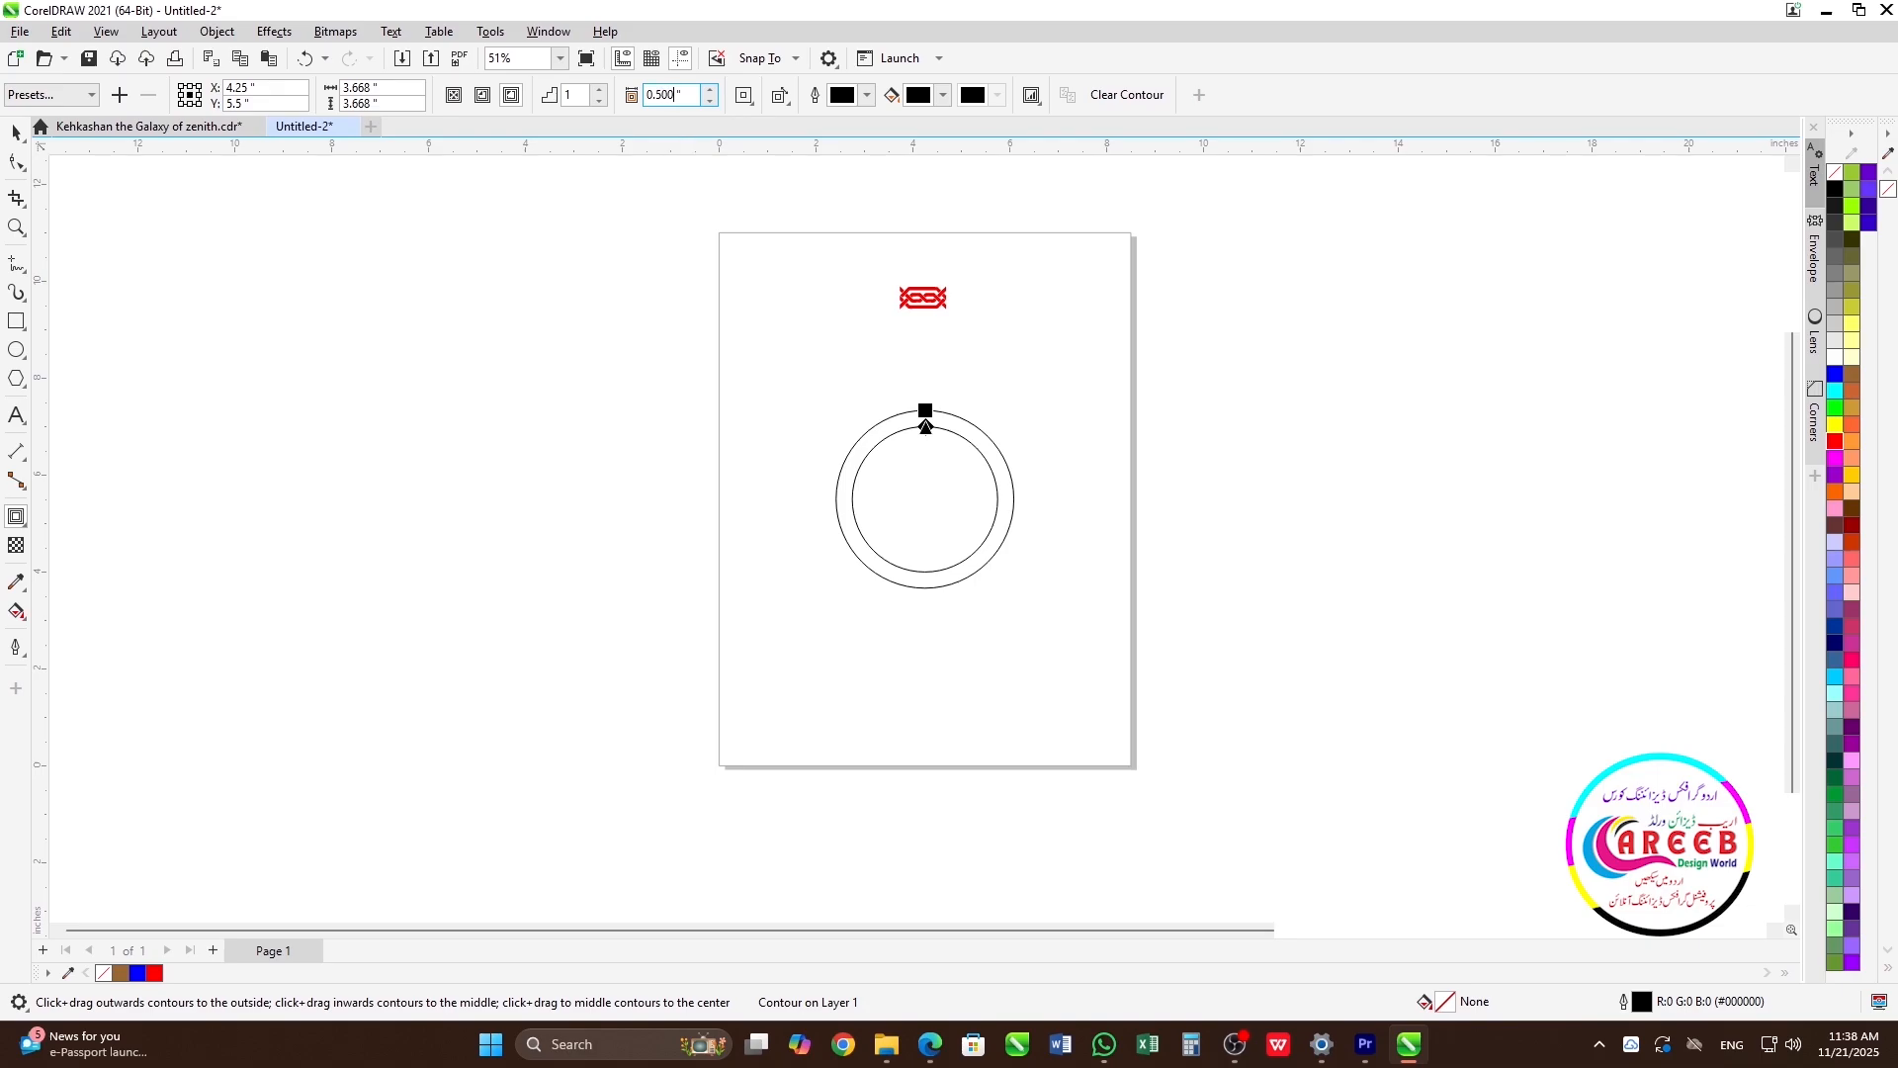
{"action": "key", "text": "Return"}
- Centre the red knot on the contoured circles and align it with the top of the outer circle
{"action": "scroll", "coordinate": [979, 431], "scroll_direction": "up", "scroll_amount": 3}
{"action": "key", "text": "space"}
{"action": "left_click", "coordinate": [861, 412]}
{"action": "scroll", "coordinate": [860, 412], "scroll_direction": "up", "scroll_amount": 3}
{"action": "scroll", "coordinate": [887, 222], "scroll_direction": "down", "scroll_amount": 2}
{"action": "left_click", "coordinate": [926, 176]}
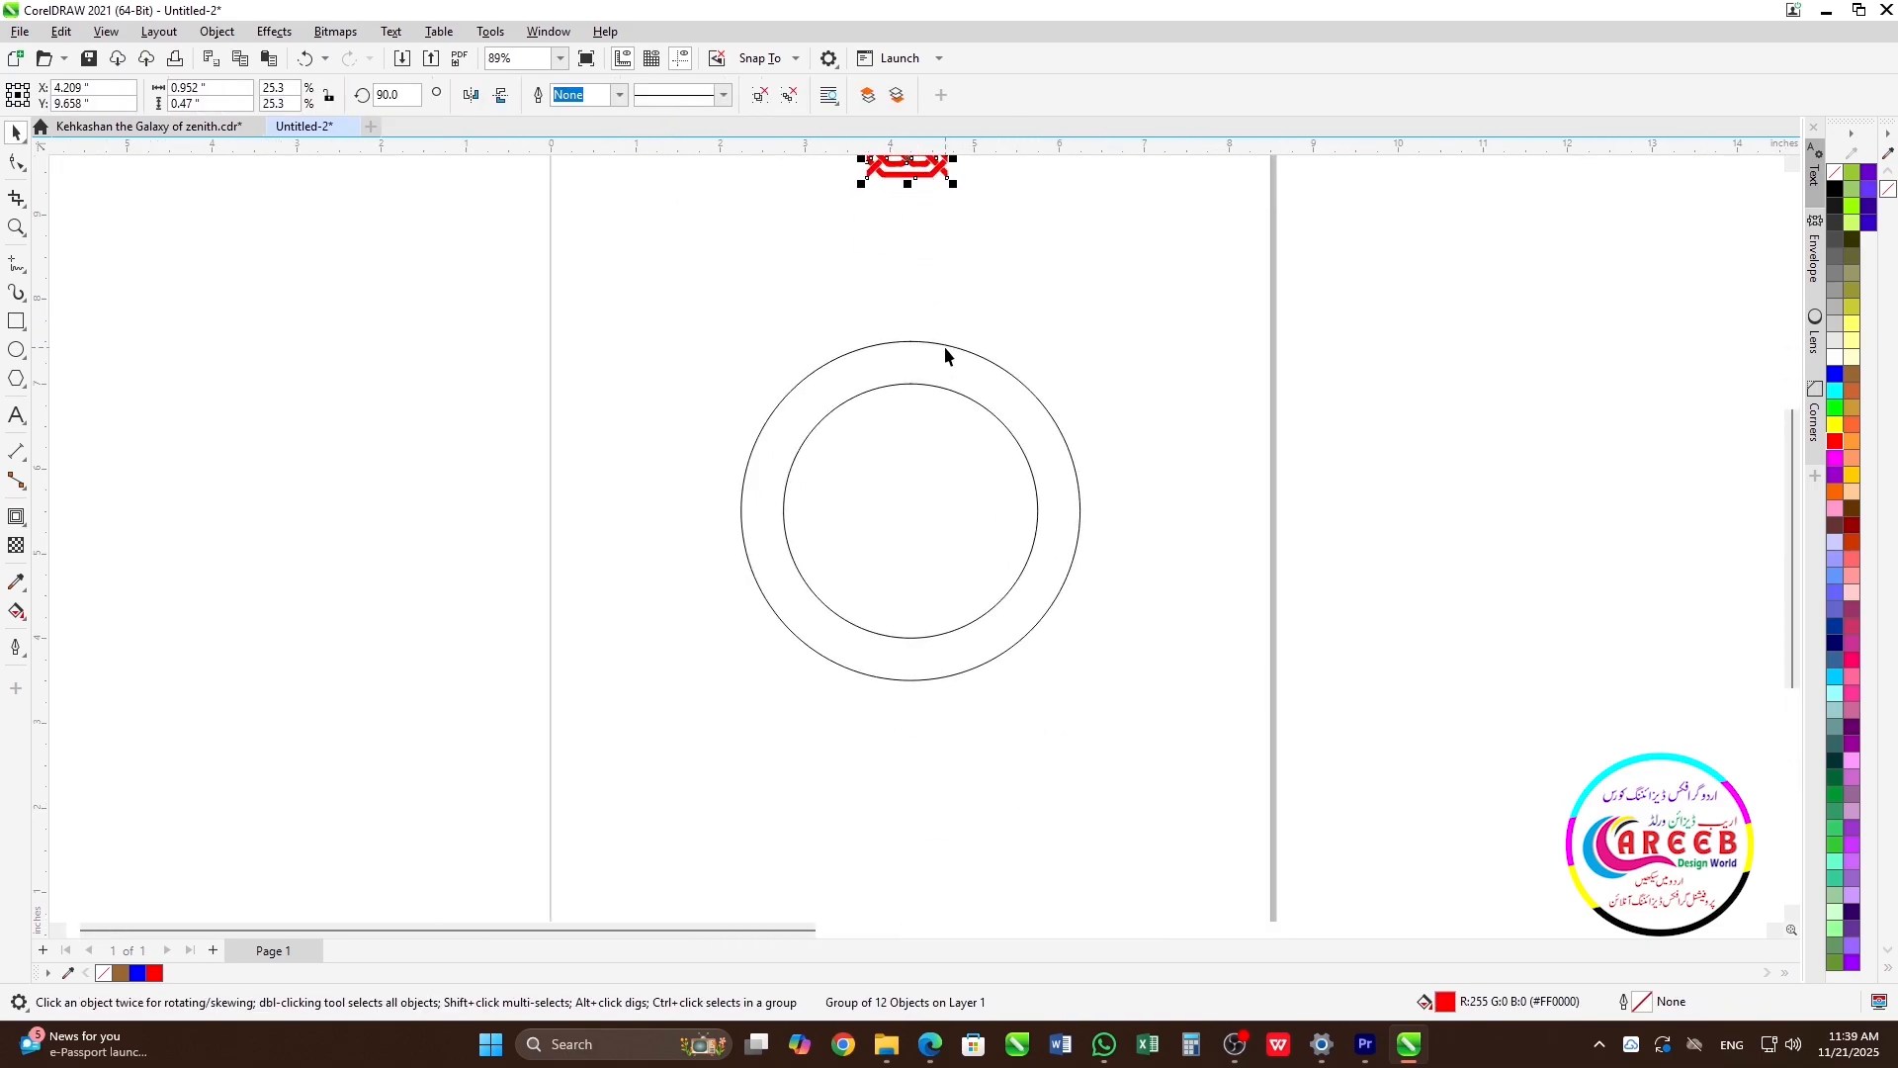
{"action": "left_click", "coordinate": [945, 348], "text": "shift"}
{"action": "key", "text": "c"}
{"action": "key", "text": "e"}
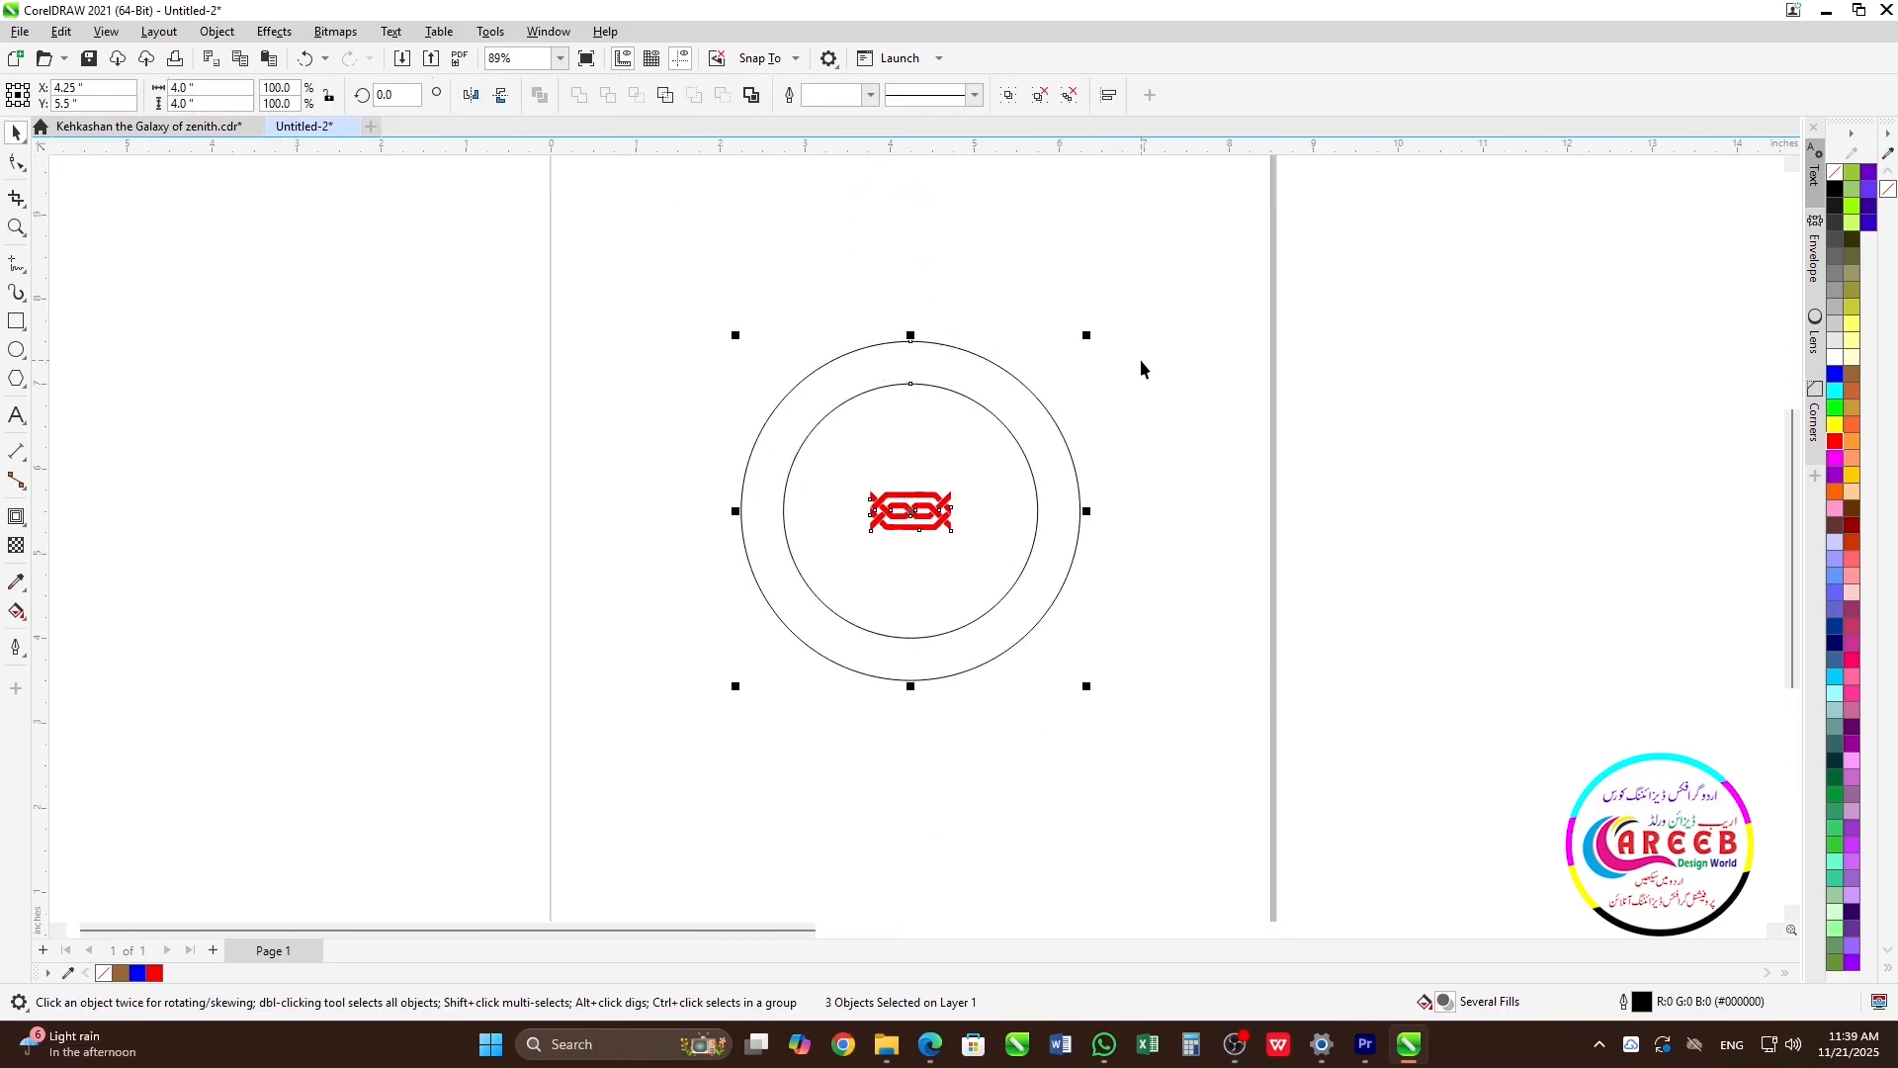
{"action": "key", "text": "t"}
{"action": "scroll", "coordinate": [957, 411], "scroll_direction": "up", "scroll_amount": 2}
{"action": "left_click", "coordinate": [1178, 253]}
- Draw a horizontal two-point line about 5.76 in long across the circles and centre it on them
{"action": "scroll", "coordinate": [590, 361], "scroll_direction": "down", "scroll_amount": 1}
{"action": "left_click", "coordinate": [22, 269]}
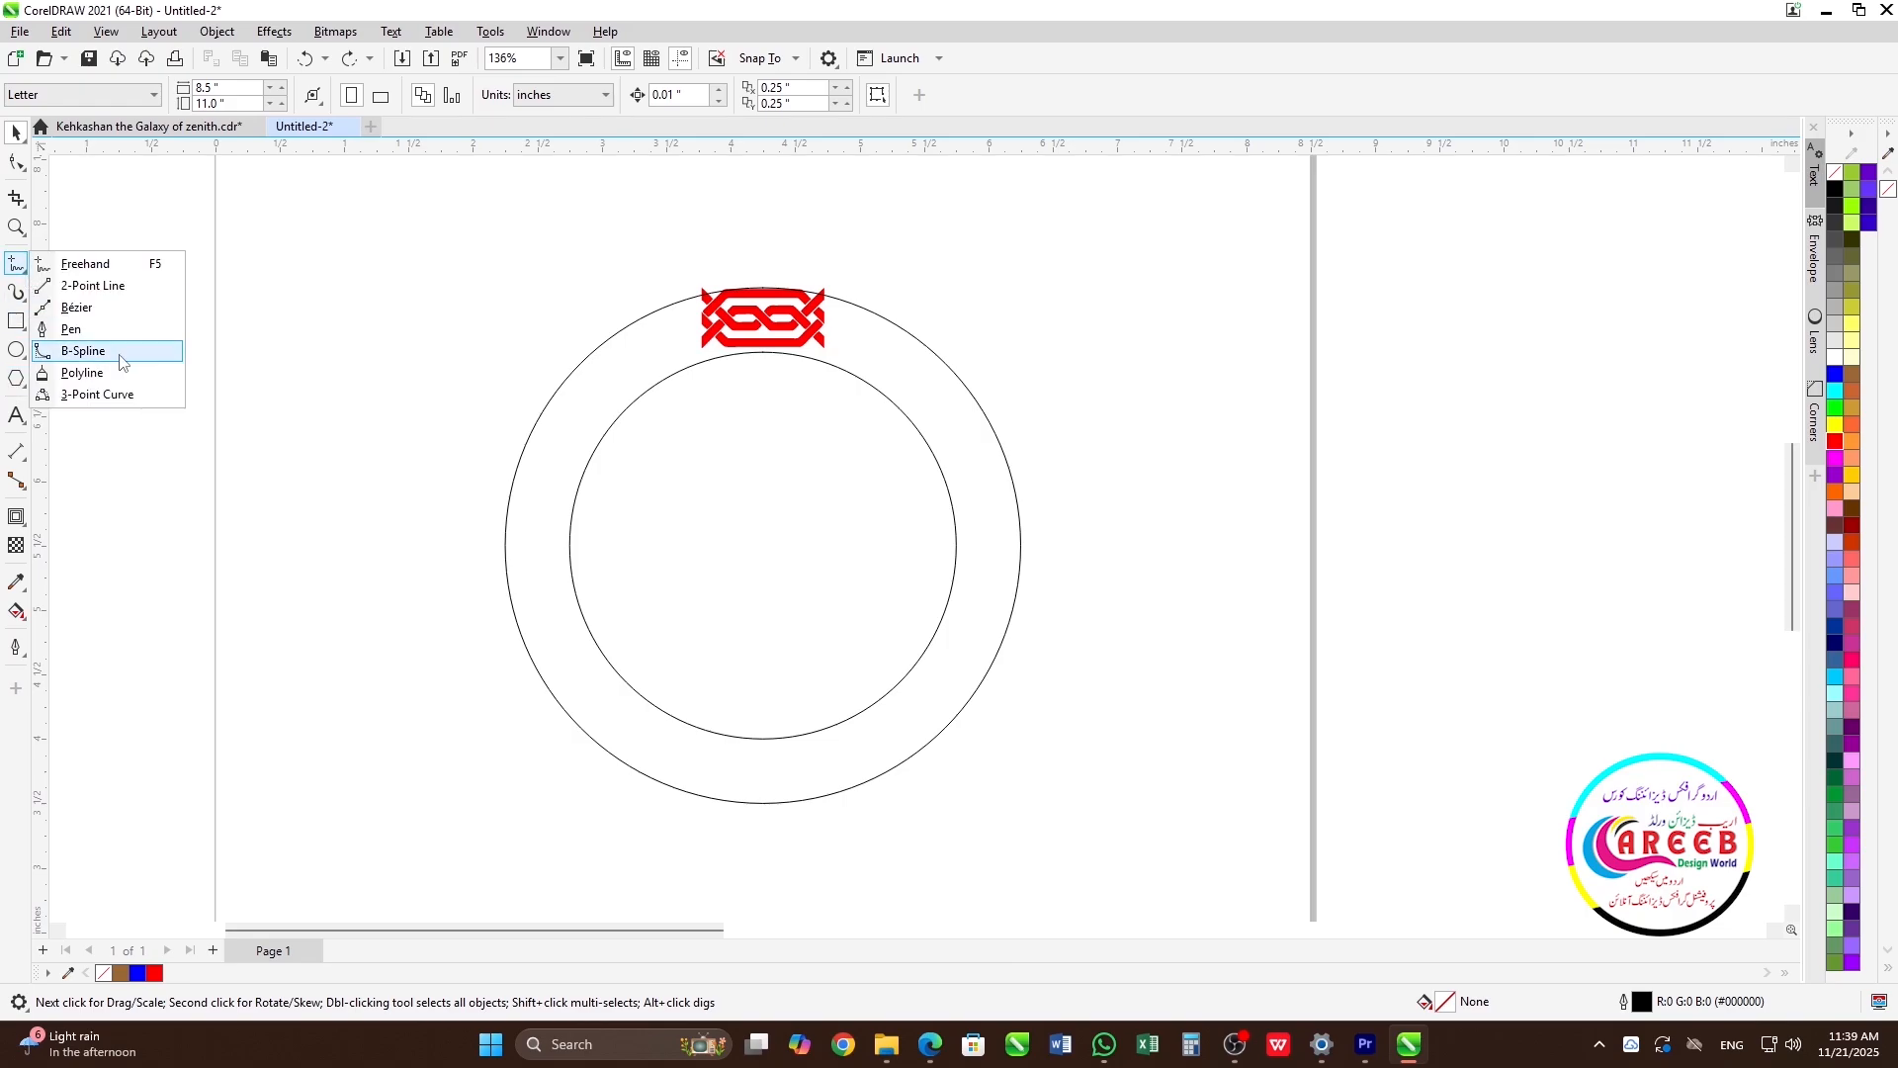
{"action": "left_click", "coordinate": [93, 286]}
{"action": "left_click_drag", "start_coordinate": [398, 530], "coordinate": [1152, 532]}
{"action": "key", "text": "space"}
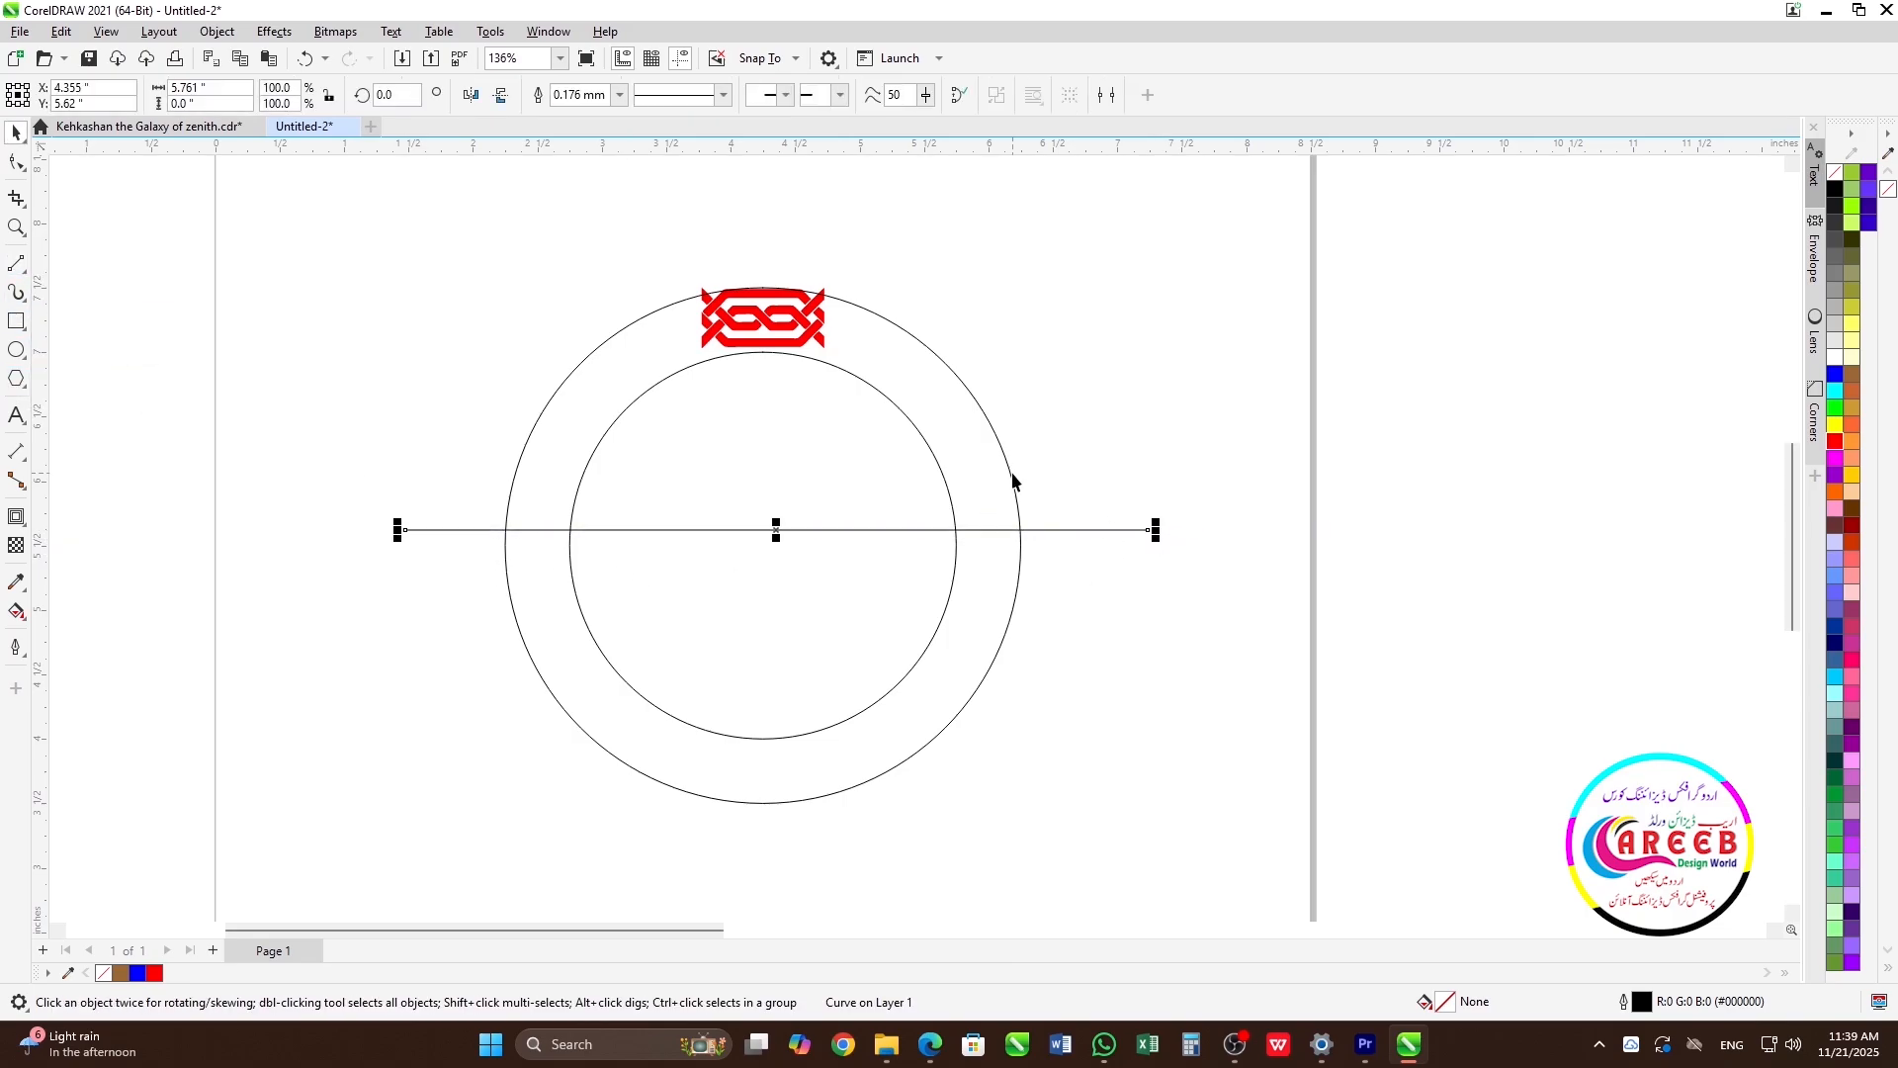
{"action": "left_click", "coordinate": [1013, 475], "text": "shift"}
{"action": "key", "text": "c"}
{"action": "key", "text": "e"}
- Repeat rotated copies of the line every 30 degrees about its centre to make six crossing lines
{"action": "left_click", "coordinate": [1078, 420]}
{"action": "double_click", "coordinate": [1100, 545]}
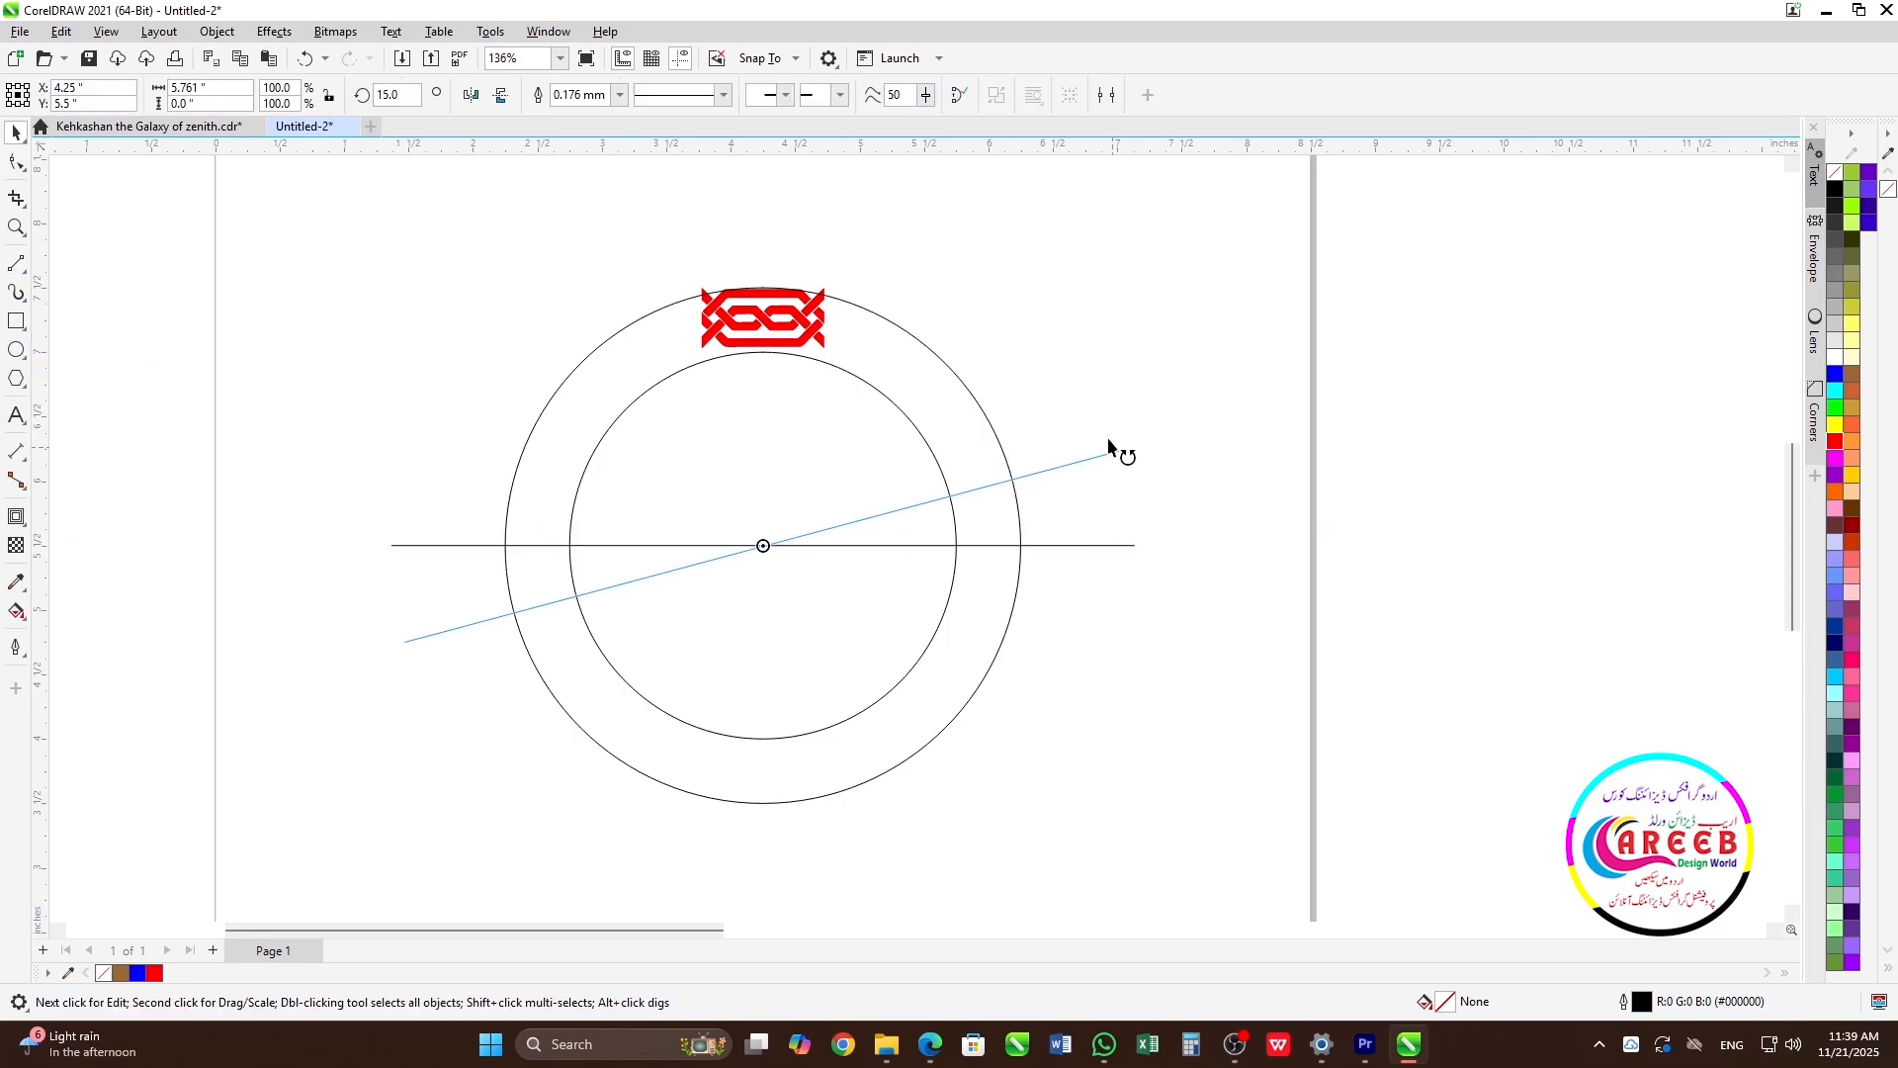
{"action": "left_click_drag", "start_coordinate": [1109, 447], "coordinate": [1066, 391]}
{"action": "key", "text": "ctrl+r"}
{"action": "key", "text": "ctrl+r"}
{"action": "left_click", "coordinate": [1286, 314]}
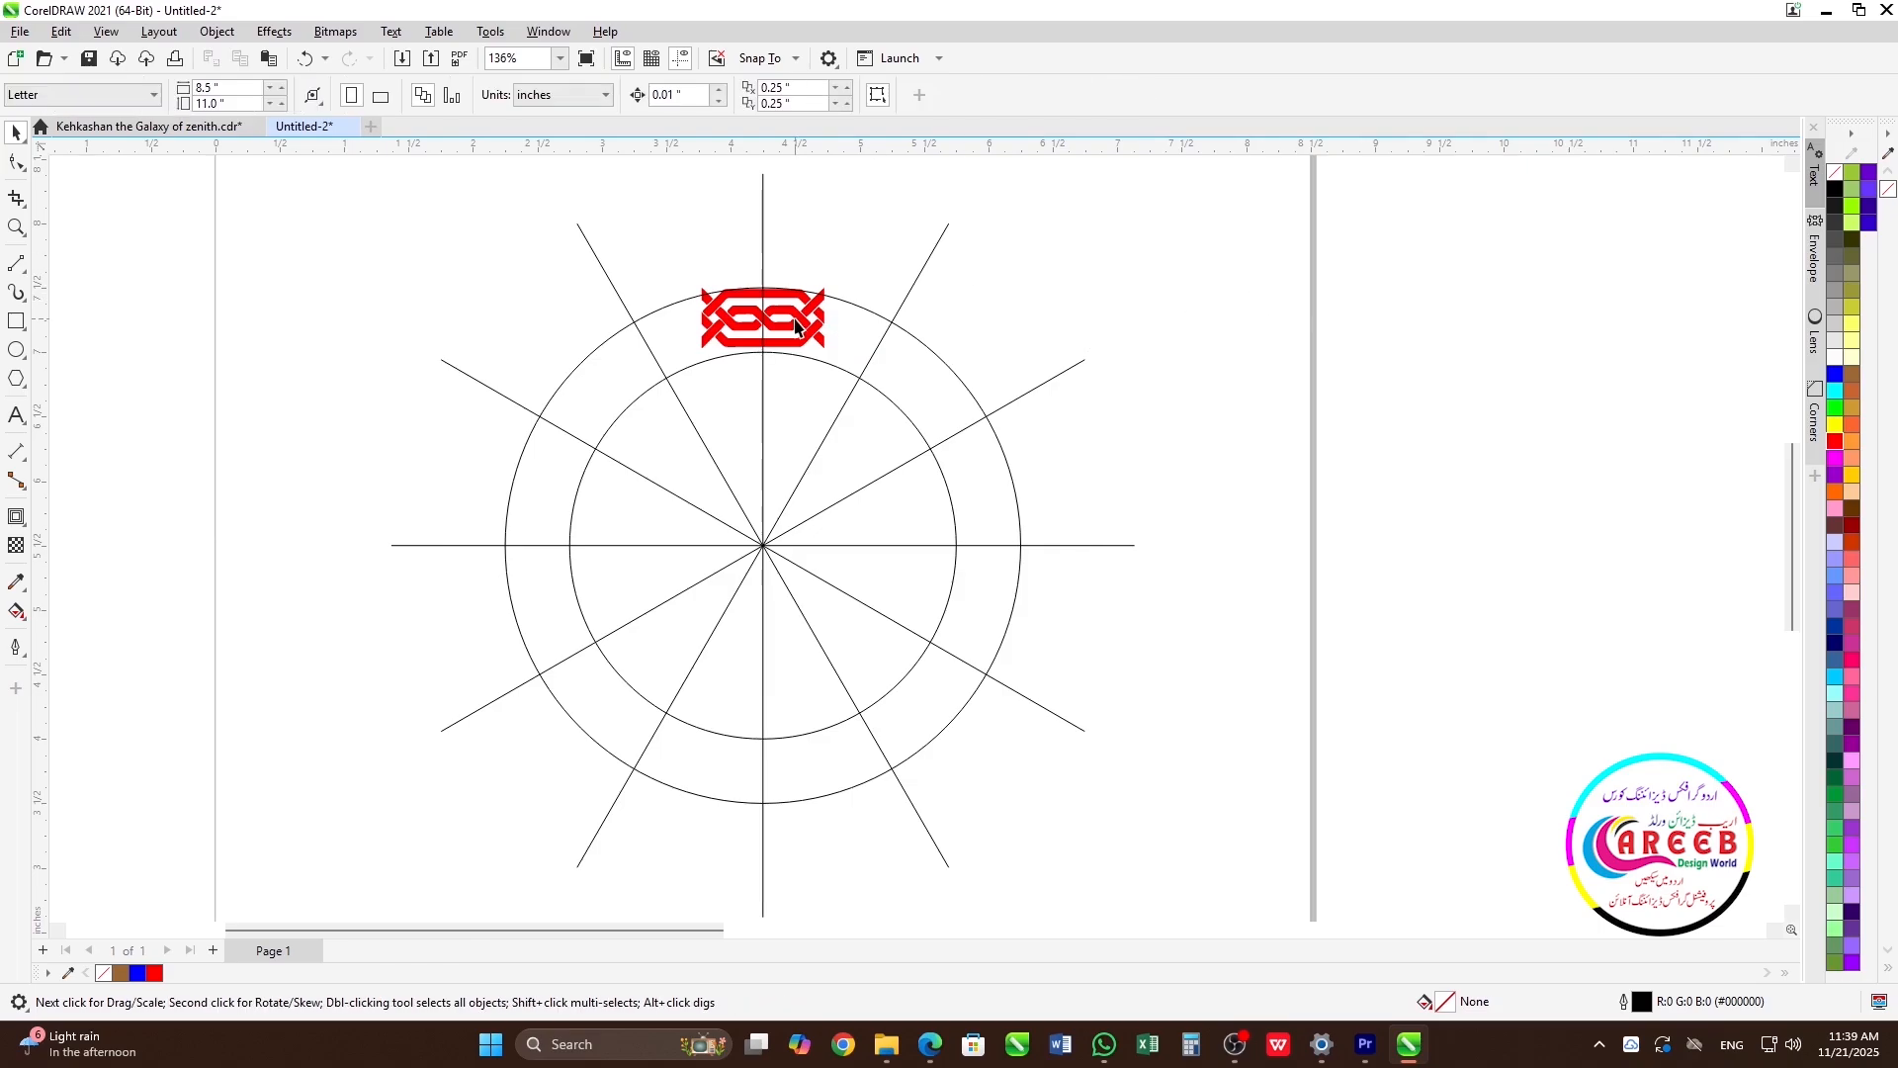
- Cut the red knot together with the contoured circles, leaving only the crossing lines on the page
{"action": "scroll", "coordinate": [796, 318], "scroll_direction": "down", "scroll_amount": 1}
{"action": "left_click", "coordinate": [819, 318]}
{"action": "scroll", "coordinate": [803, 326], "scroll_direction": "up", "scroll_amount": 3}
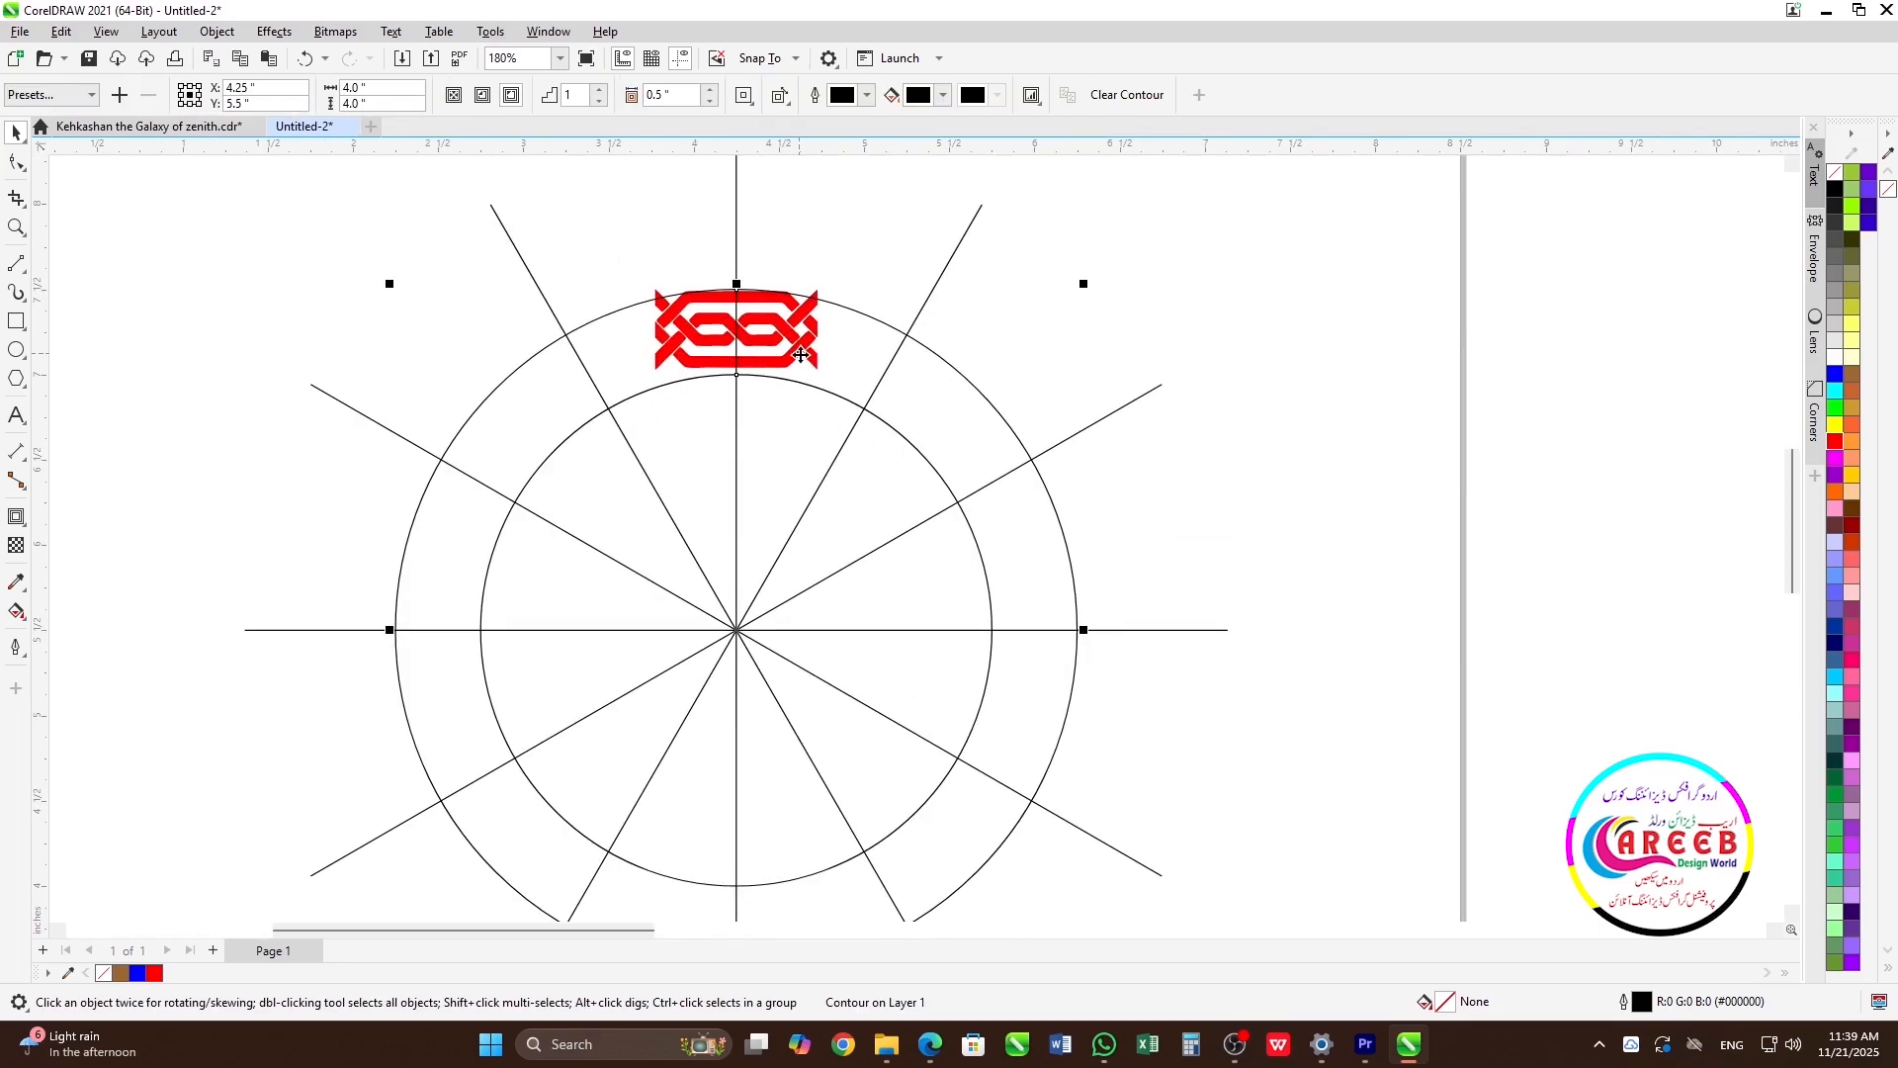
{"action": "left_click", "coordinate": [846, 308]}
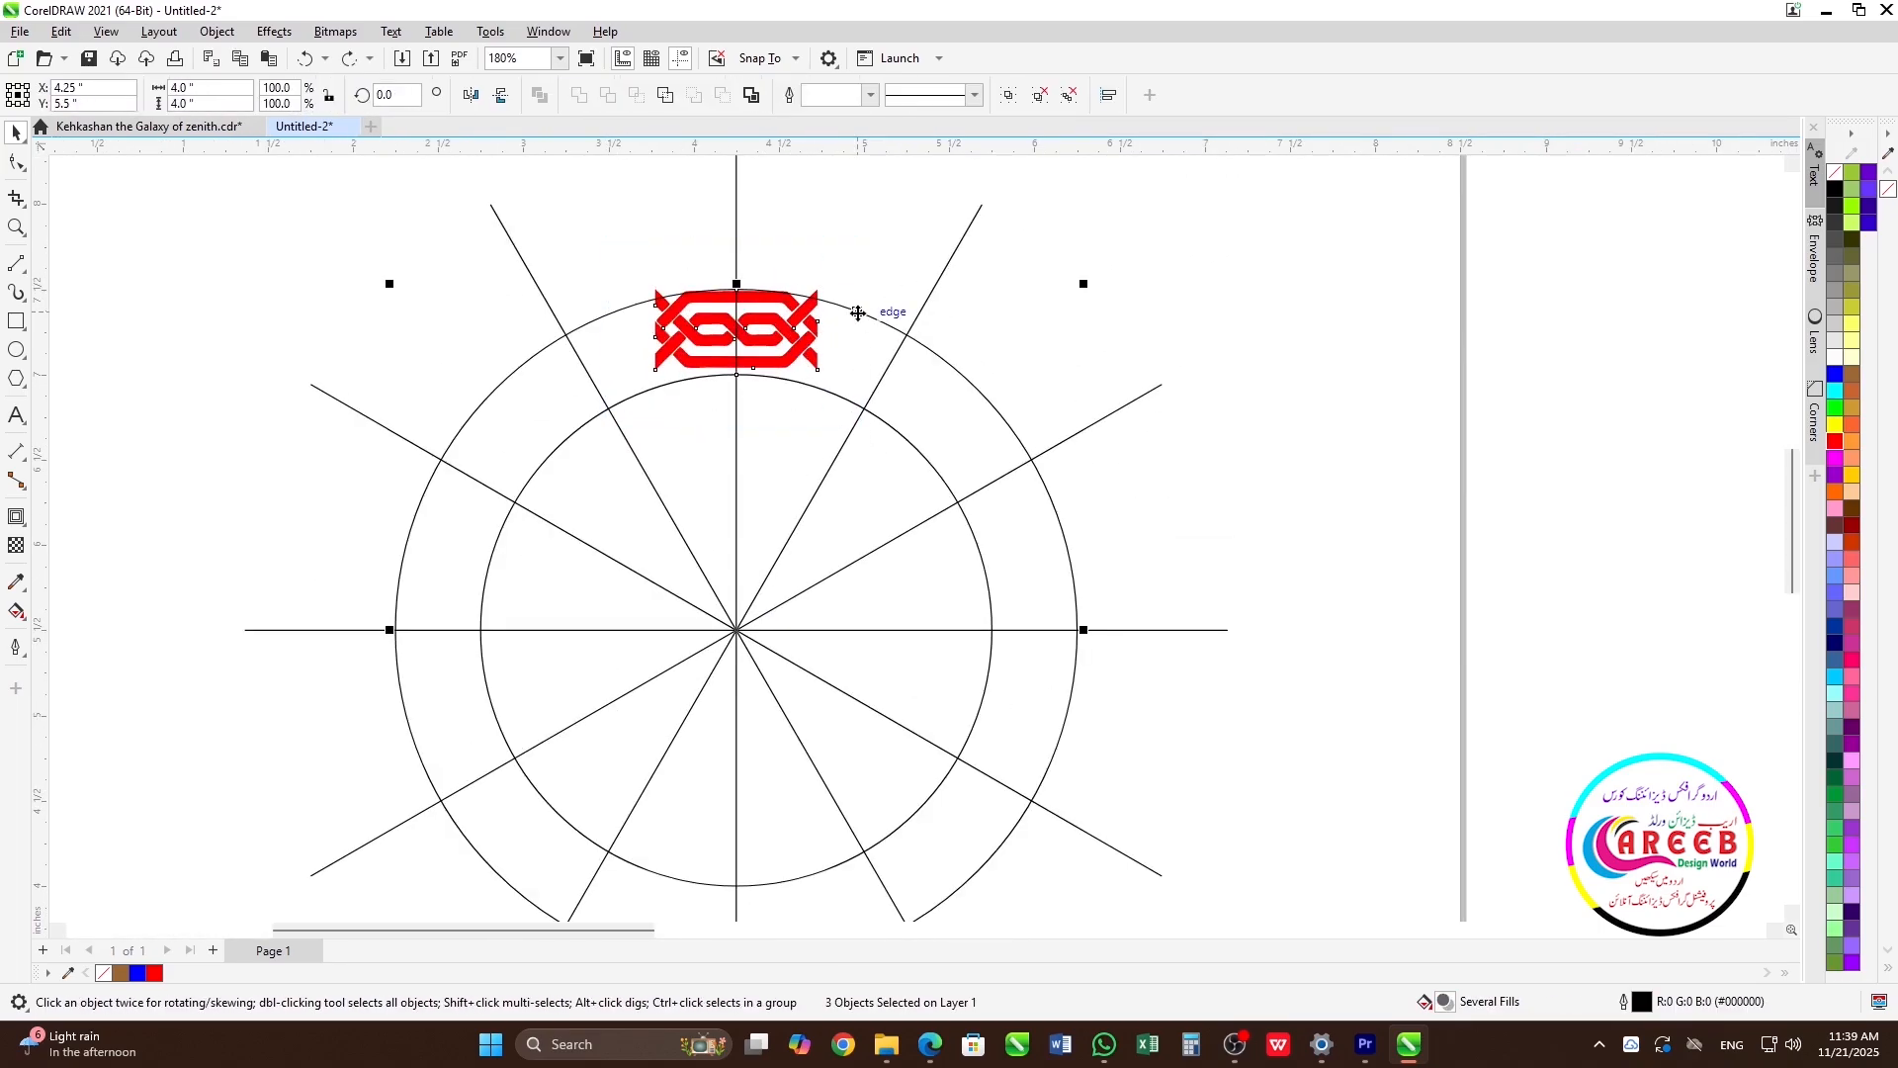
{"action": "key", "text": "Delete"}
{"action": "scroll", "coordinate": [845, 328], "scroll_direction": "down", "scroll_amount": 3}
- Group the six crossing lines and rotate the group 15 degrees about its centre
{"action": "left_click_drag", "start_coordinate": [577, 220], "coordinate": [1013, 672]}
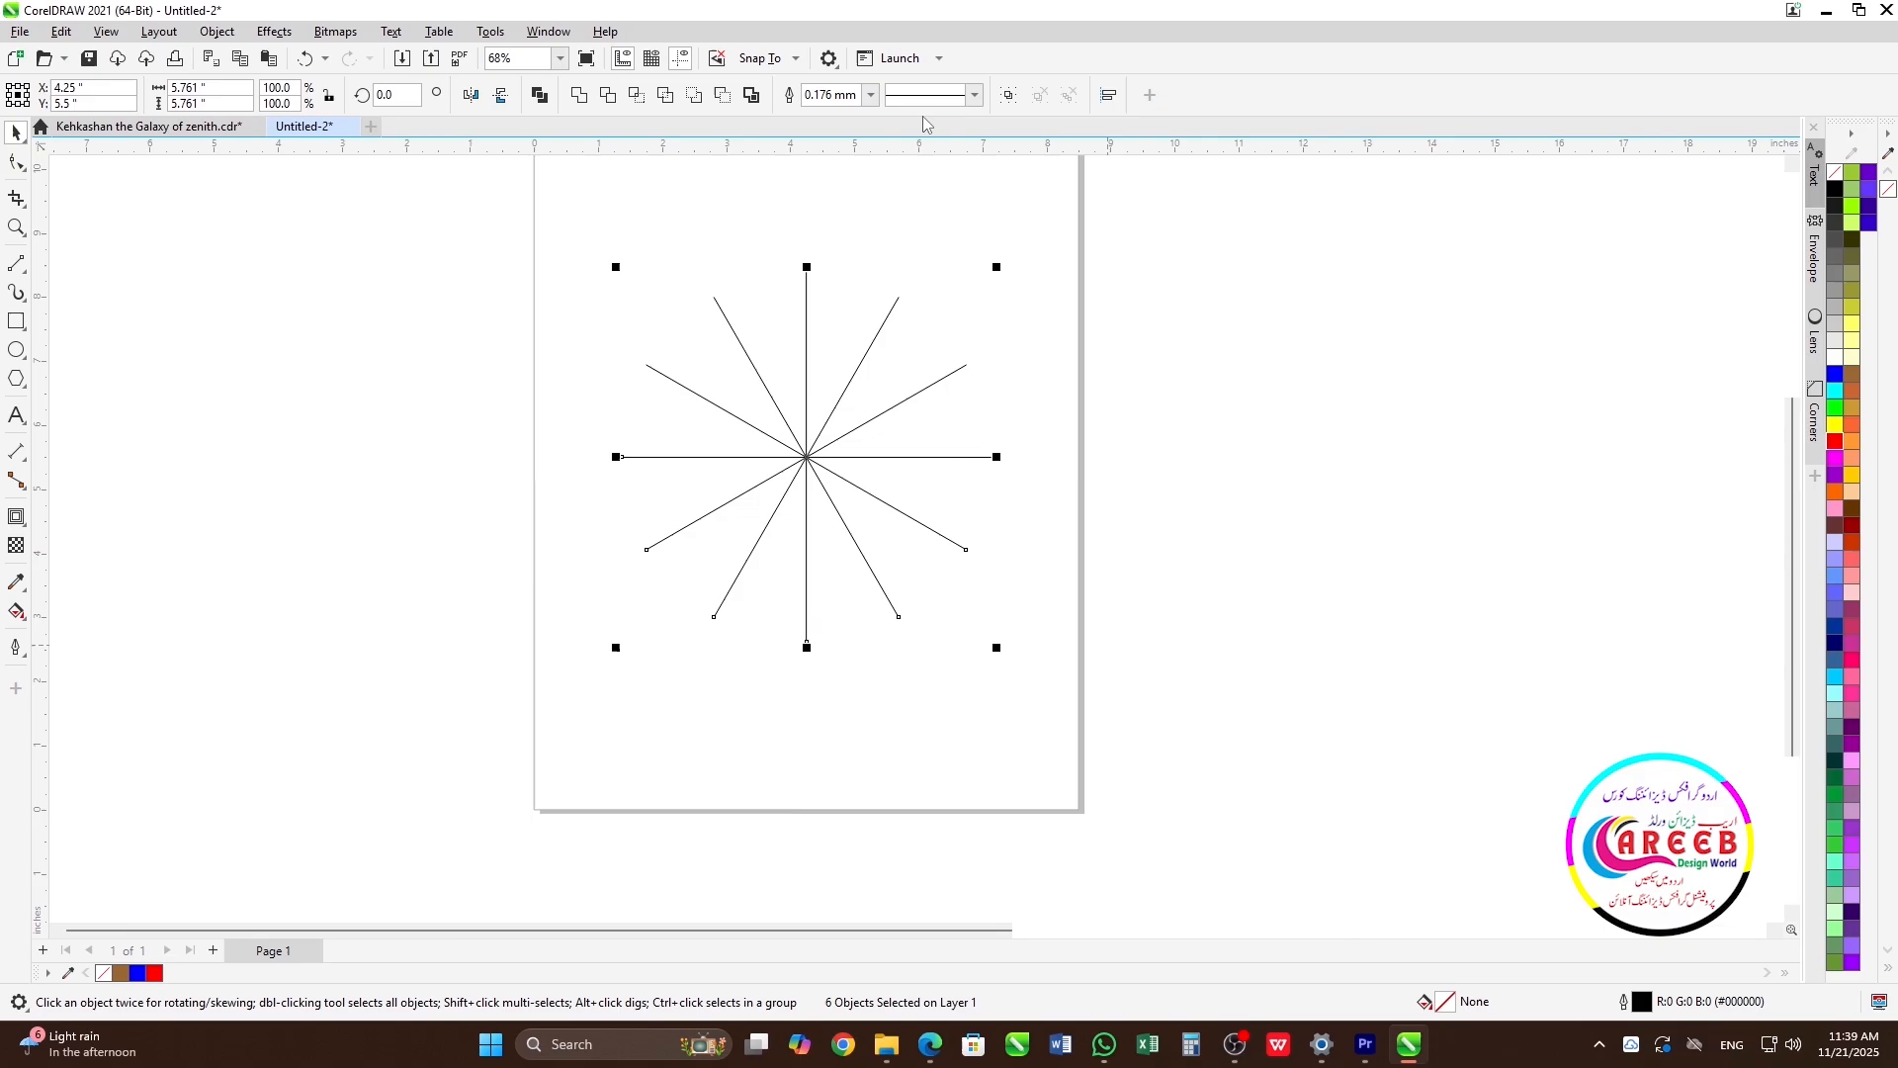
{"action": "left_click", "coordinate": [805, 455]}
{"action": "left_click_drag", "start_coordinate": [1007, 269], "coordinate": [967, 243]}
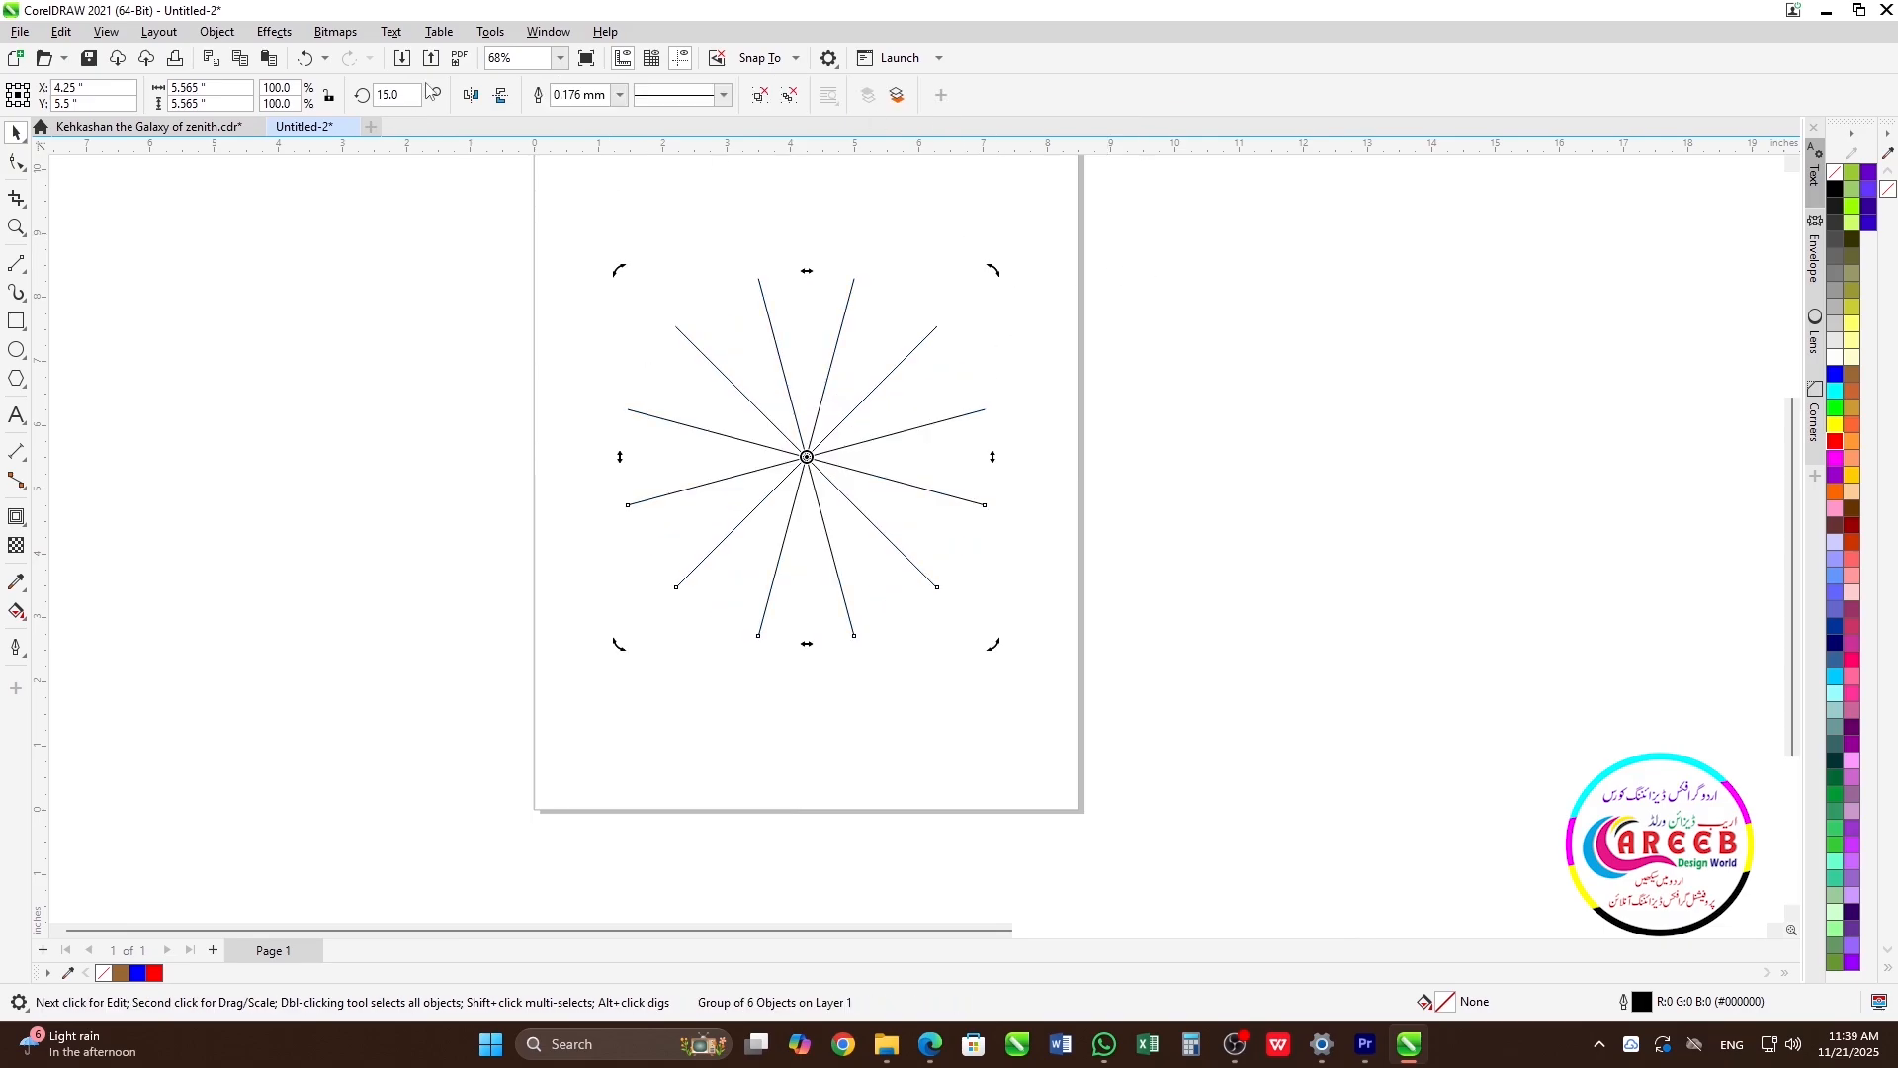
{"action": "left_click", "coordinate": [389, 247]}
- Paste the red knot and the contoured circles back over the rotated lines
{"action": "key", "text": "ctrl+v"}
{"action": "left_click", "coordinate": [954, 443]}
{"action": "scroll", "coordinate": [800, 329], "scroll_direction": "up", "scroll_amount": 4}
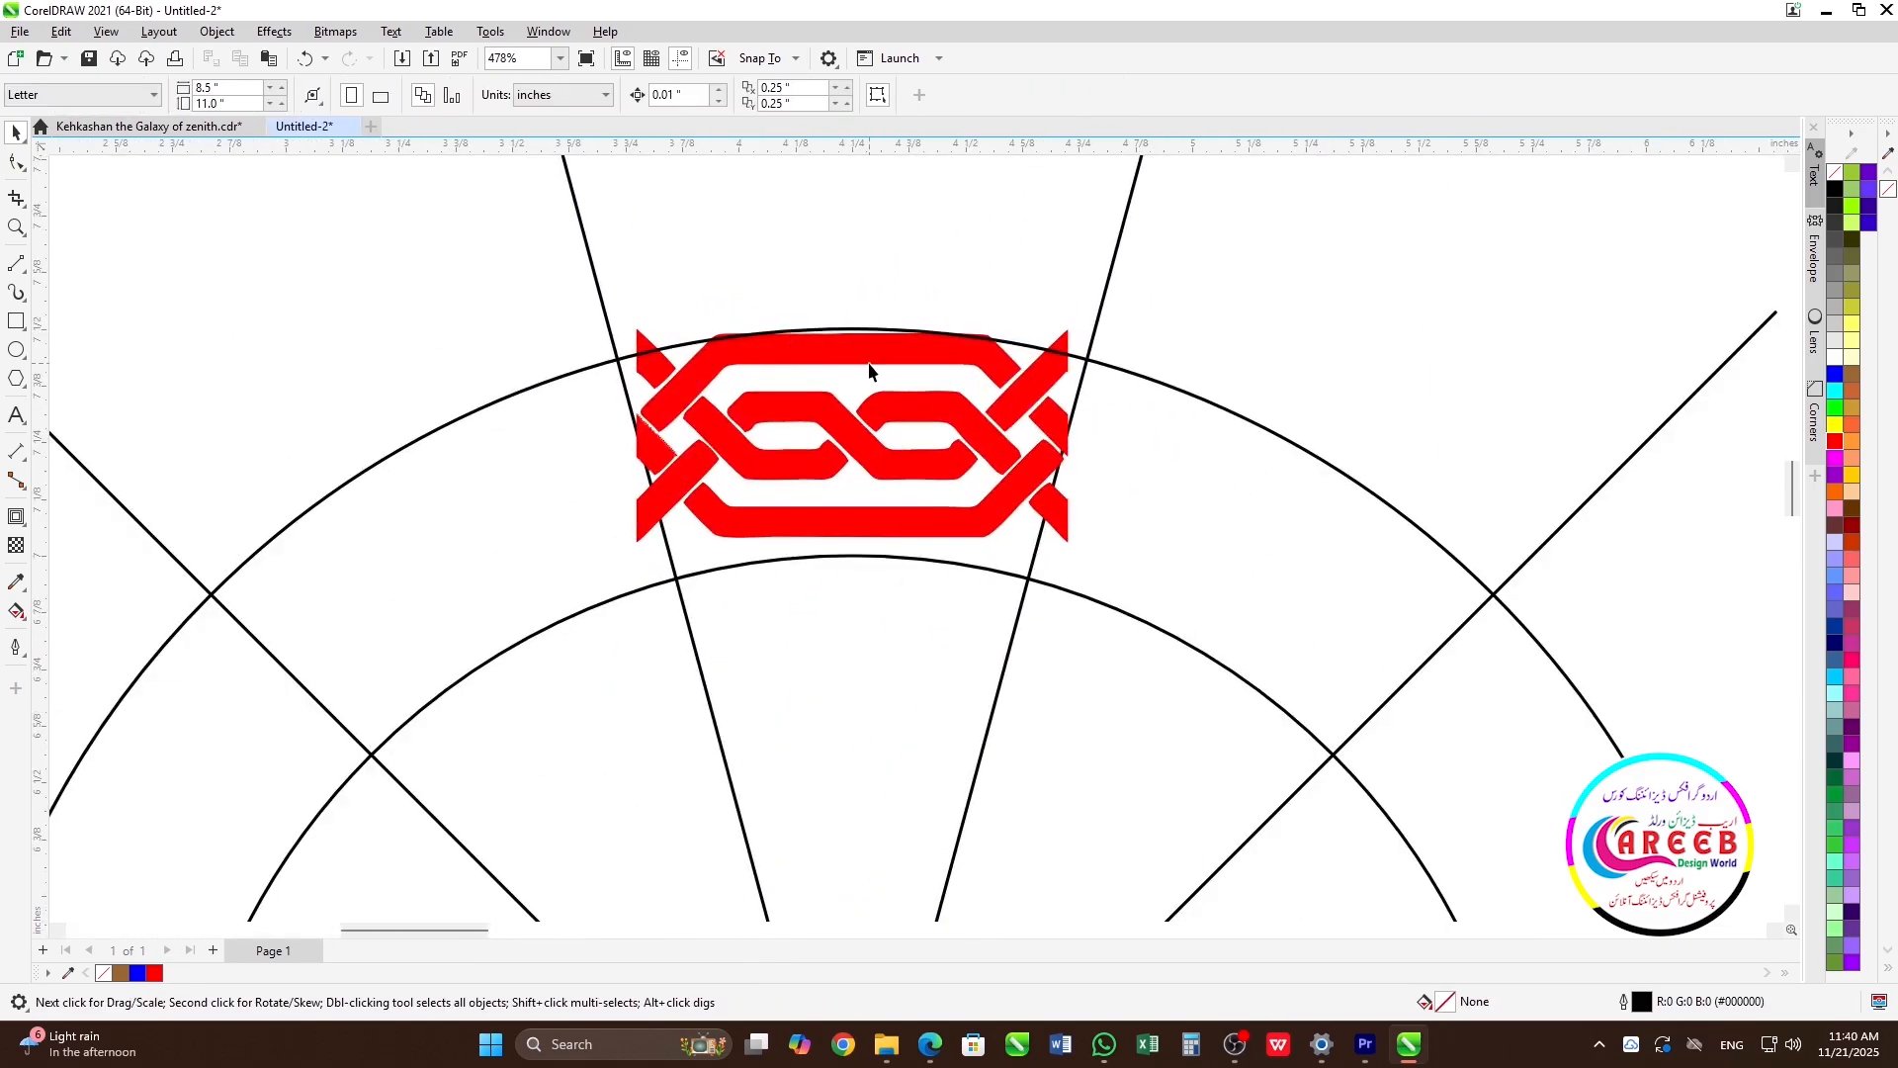
- Stretch the red knot vertically to about 0.494 in high so it spans the gap between the circles
{"action": "left_click", "coordinate": [871, 354]}
{"action": "left_click_drag", "start_coordinate": [474, 234], "coordinate": [1081, 551]}
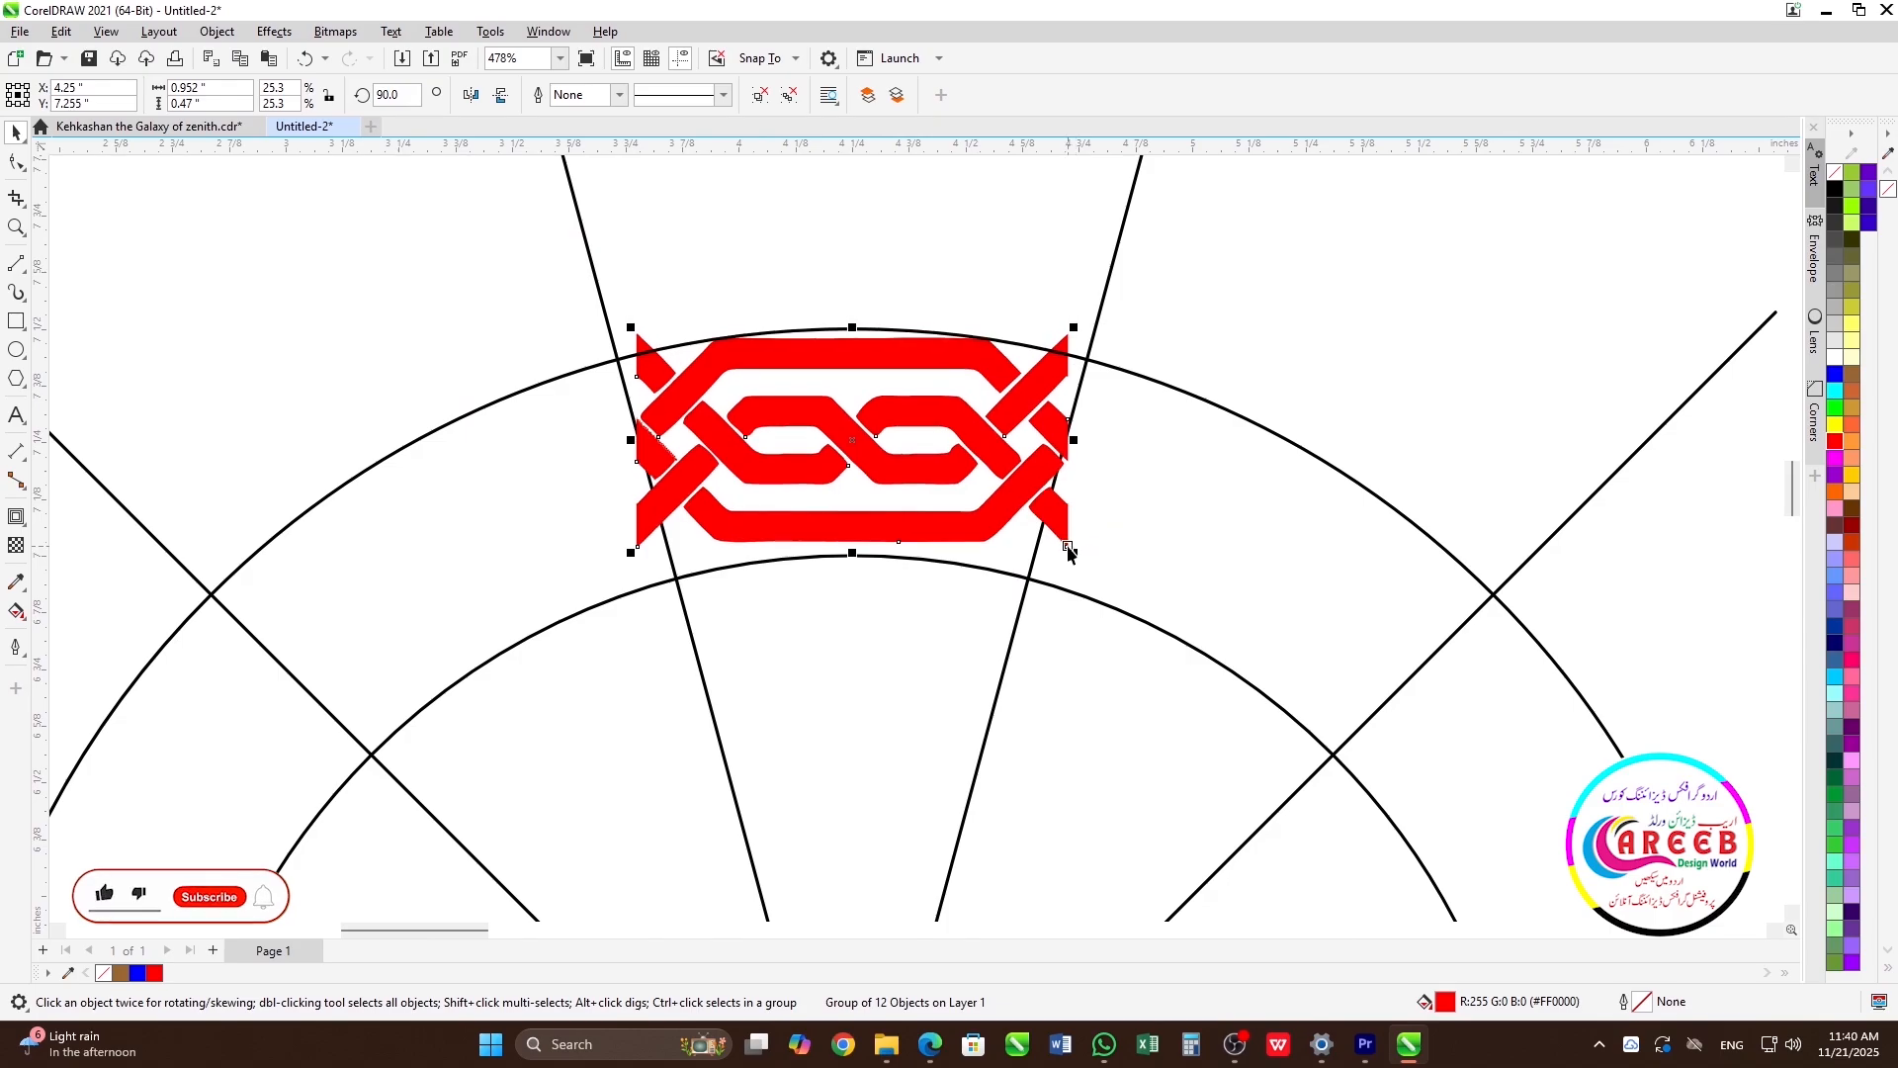
{"action": "scroll", "coordinate": [861, 341], "scroll_direction": "up", "scroll_amount": 2}
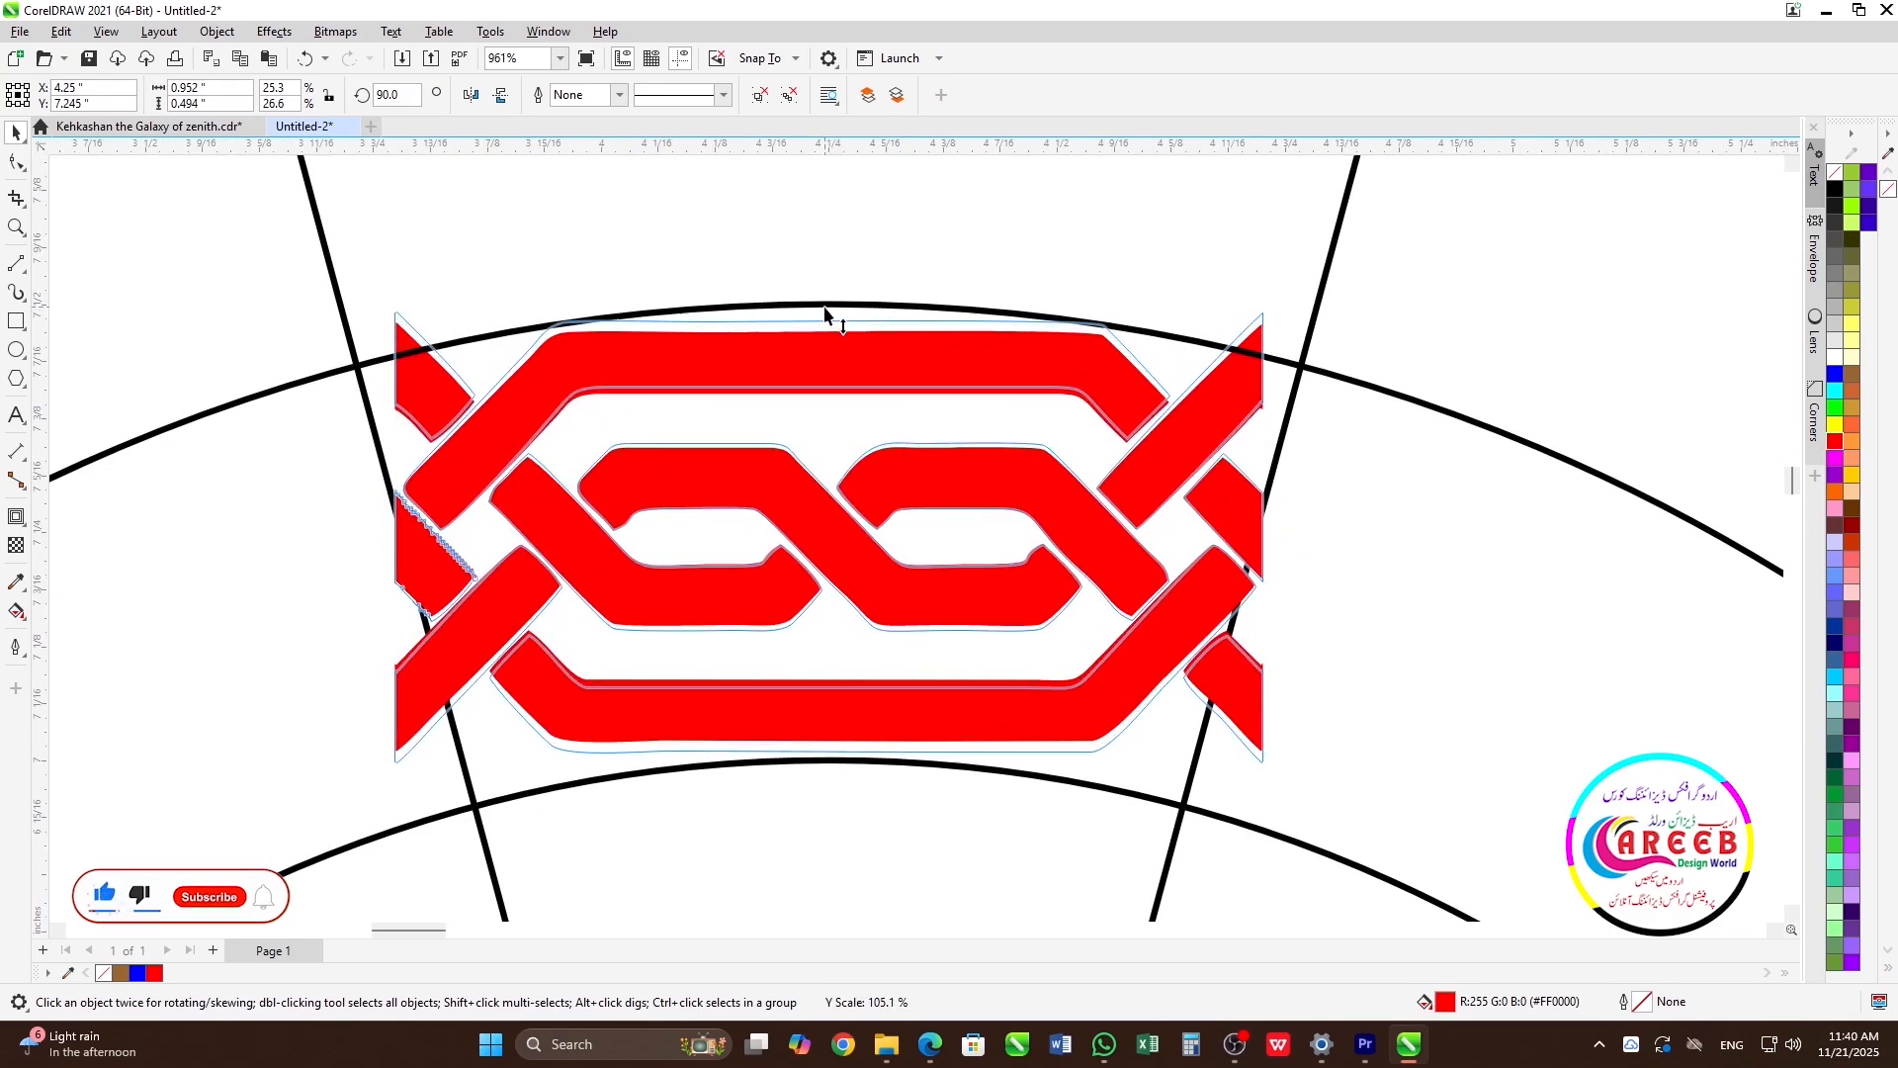
{"action": "key", "text": "Up"}
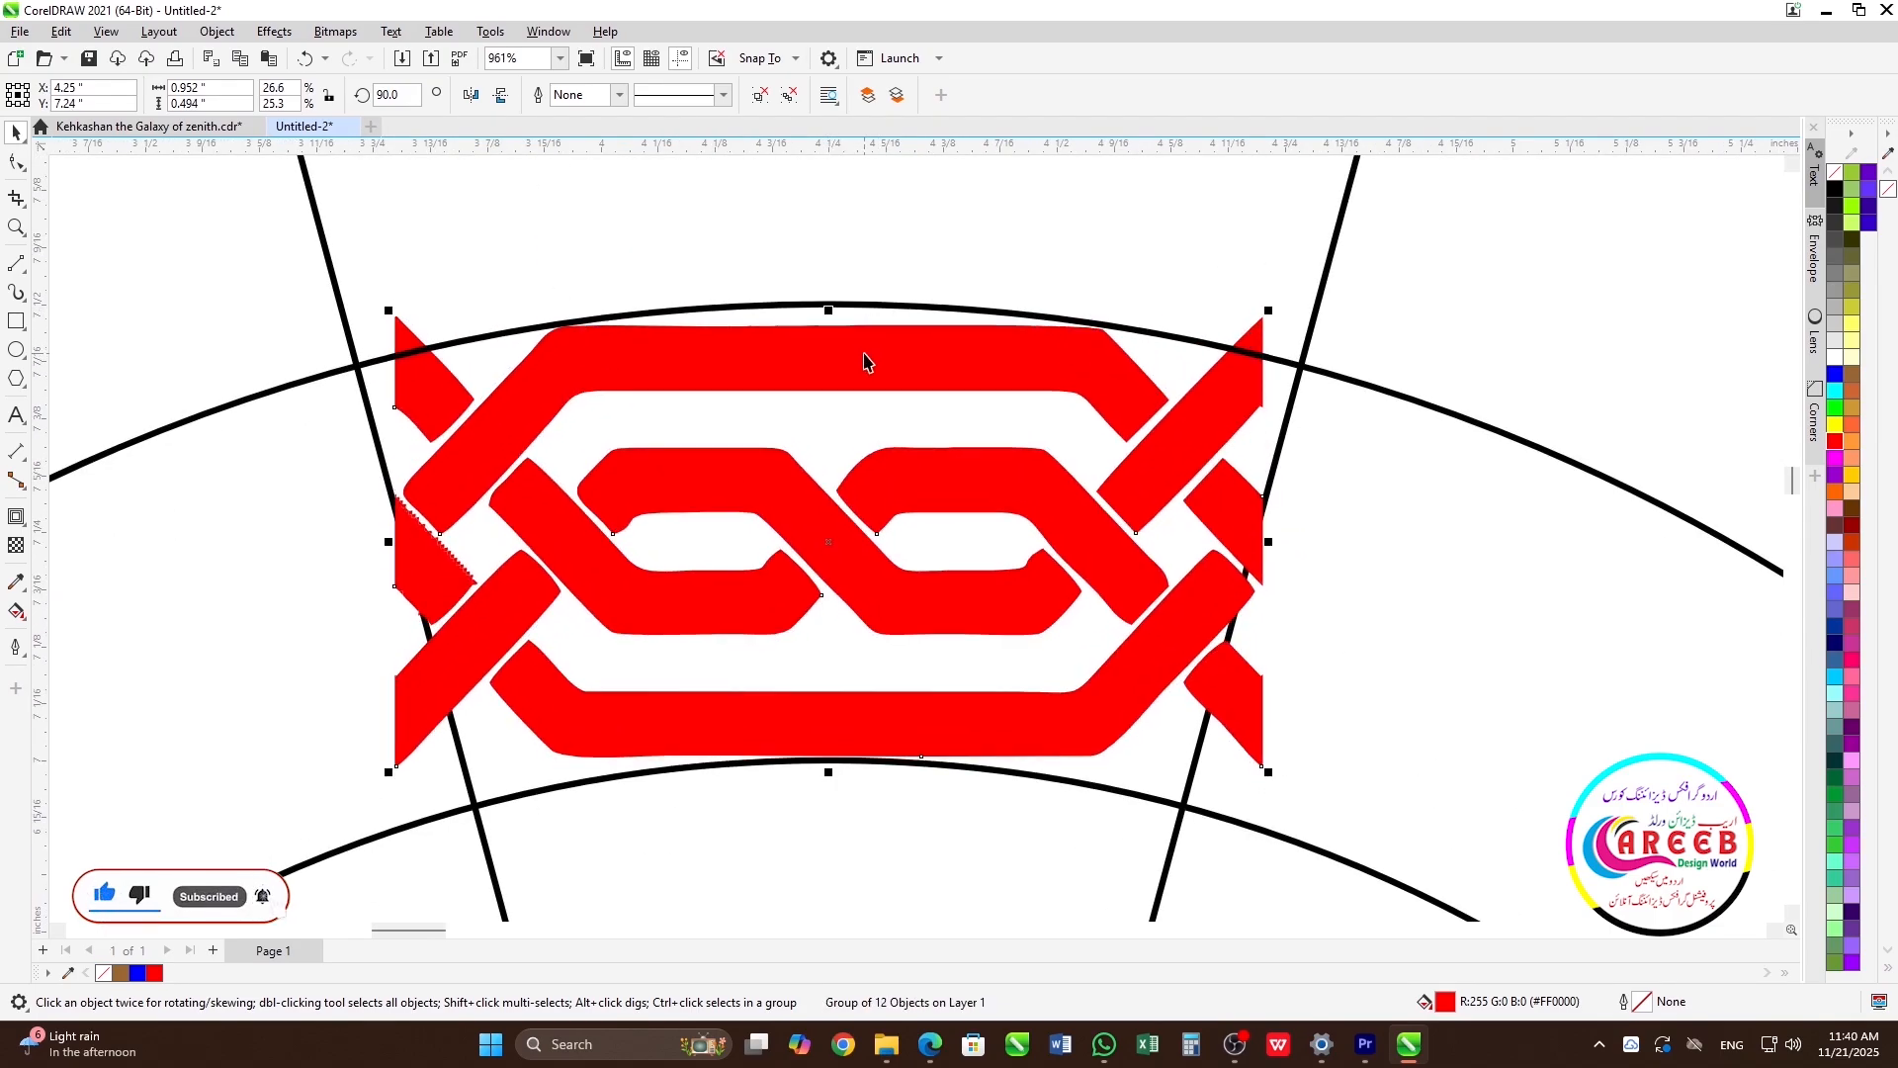
- Move the red knot out of the ring to the space above the radial lines
{"action": "scroll", "coordinate": [866, 364], "scroll_direction": "down", "scroll_amount": 6}
{"action": "left_click_drag", "start_coordinate": [874, 408], "coordinate": [884, 228]}
{"action": "left_click", "coordinate": [983, 338]}
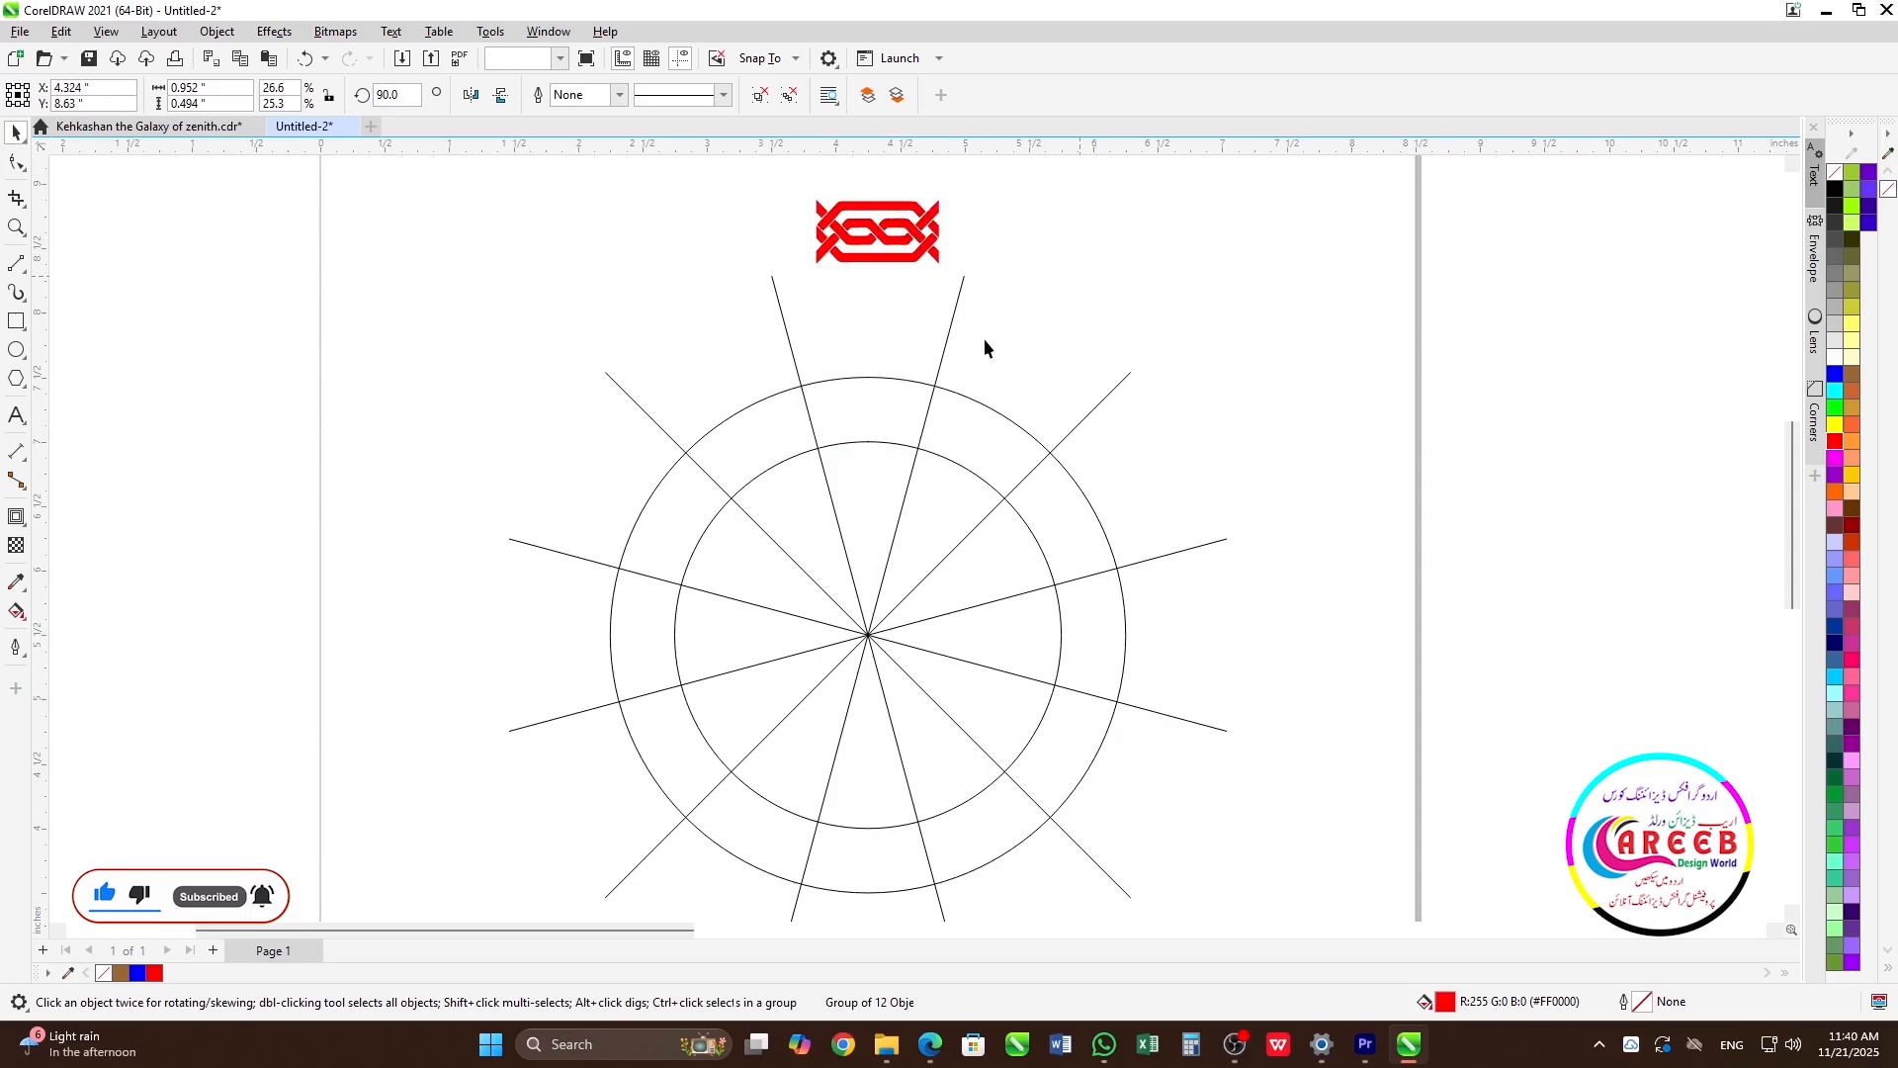
- Create a closed shape from the topmost ring segment with Smart Fill and colour it light yellow
{"action": "scroll", "coordinate": [880, 379], "scroll_direction": "up", "scroll_amount": 3}
{"action": "left_click", "coordinate": [27, 618]}
{"action": "left_click", "coordinate": [69, 632]}
{"action": "left_click", "coordinate": [809, 463]}
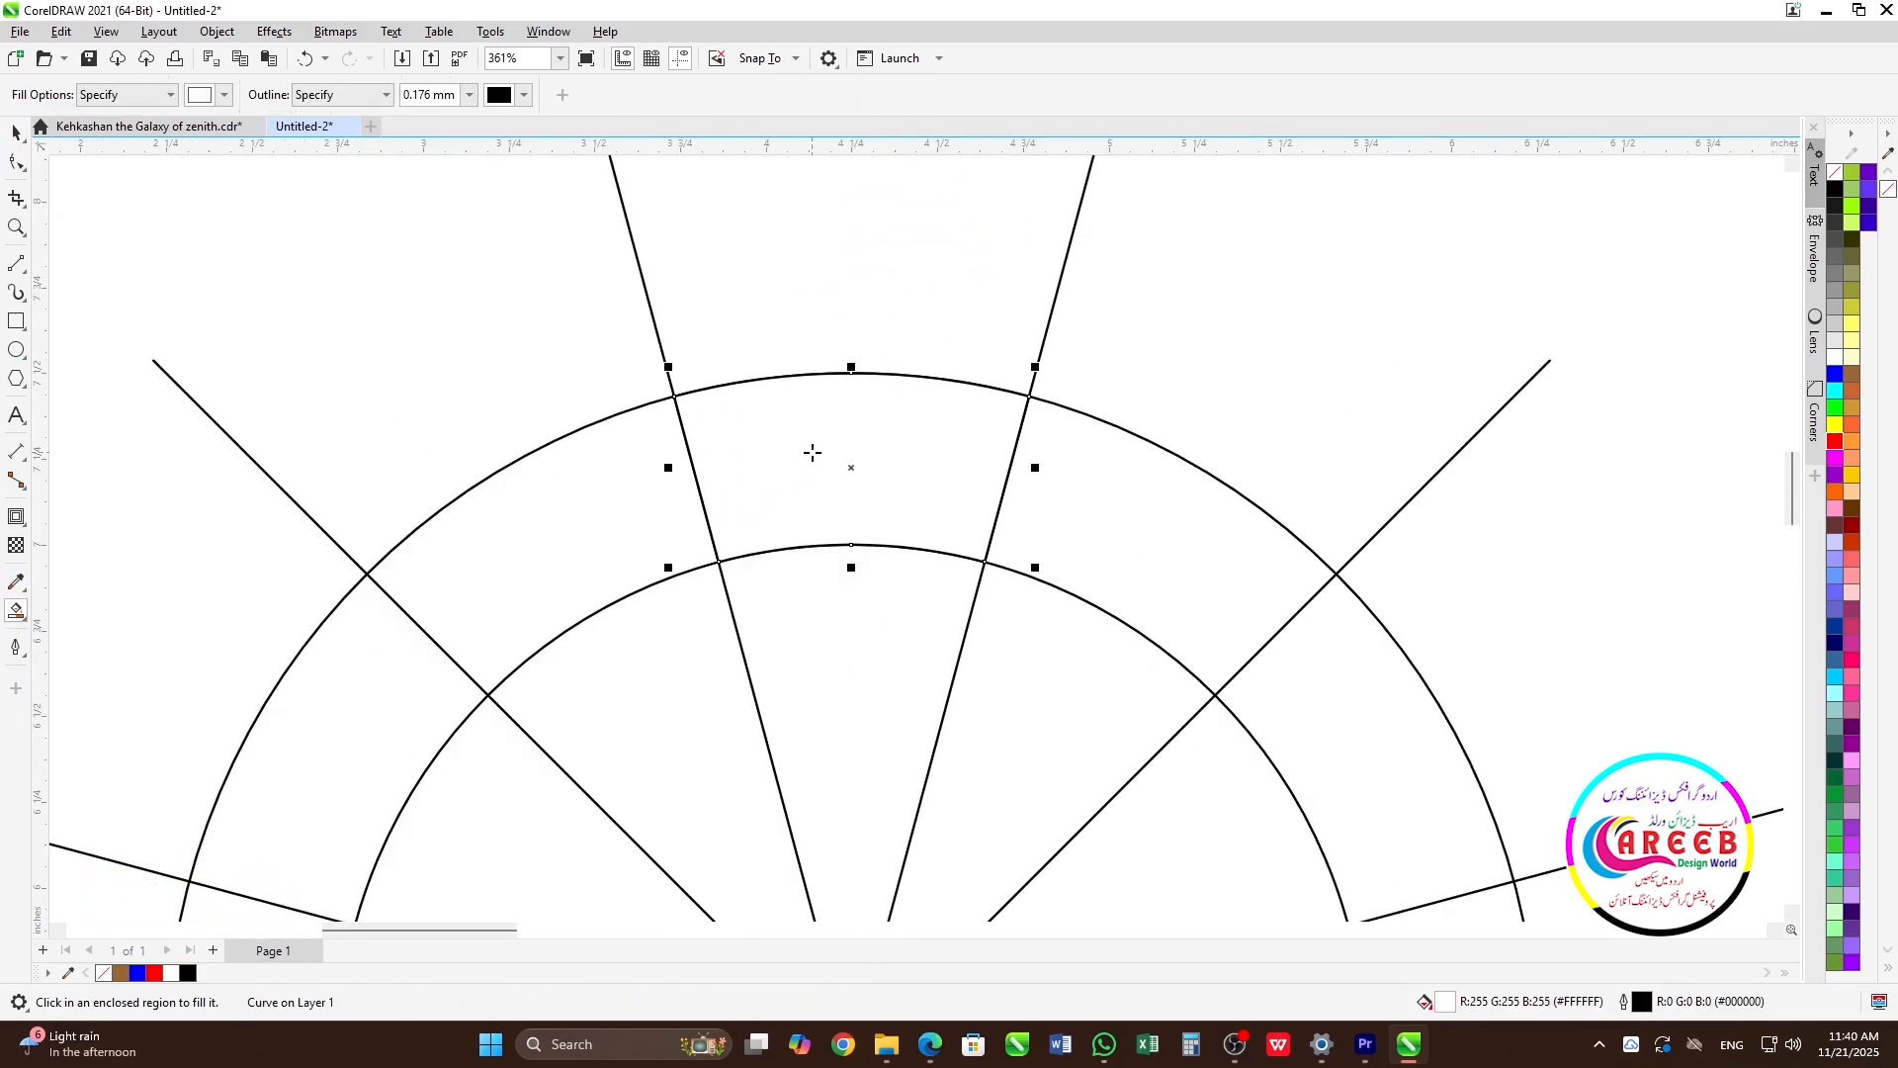
{"action": "key", "text": "space"}
{"action": "scroll", "coordinate": [908, 277], "scroll_direction": "down", "scroll_amount": 2}
- Apply an envelope to the red knot, taking its shape from the yellow ring segment
{"action": "left_click", "coordinate": [906, 257]}
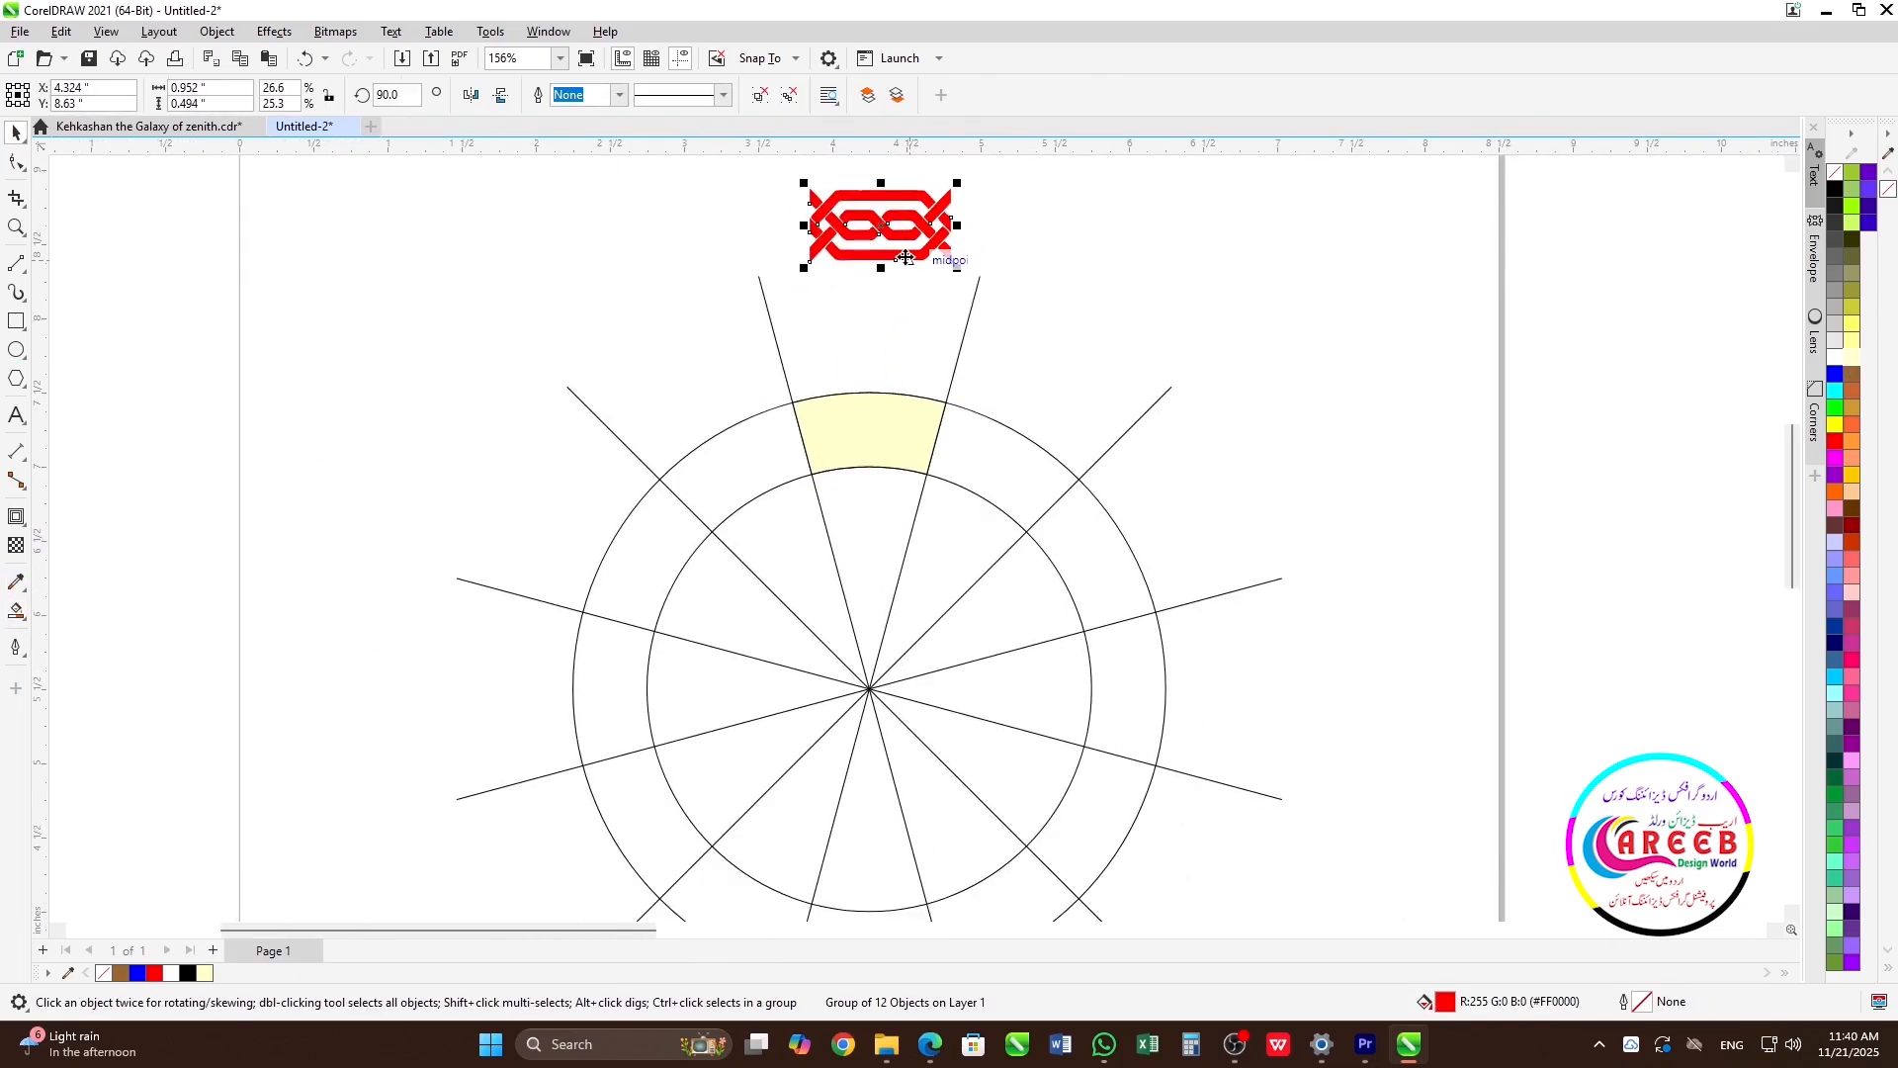
{"action": "left_click", "coordinate": [1817, 267]}
{"action": "left_click", "coordinate": [751, 440]}
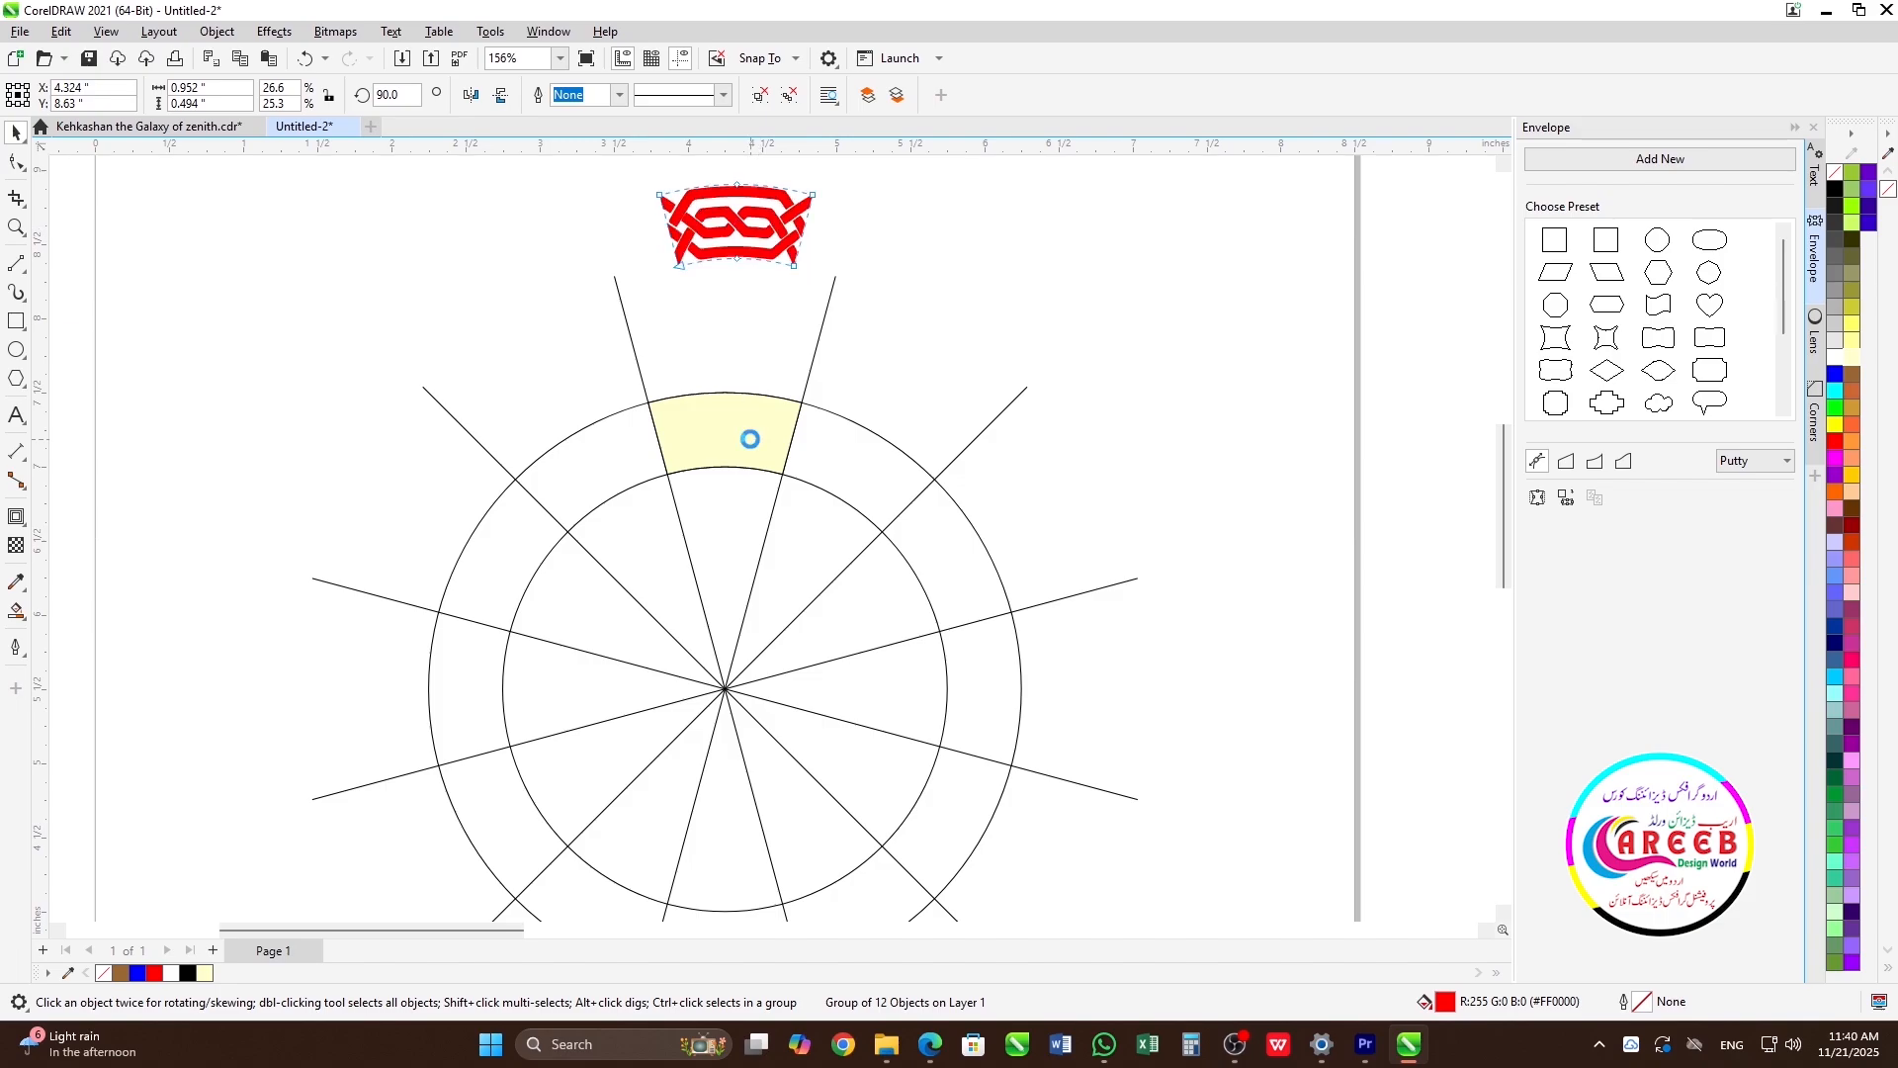
- Align the curved knot's centre horizontally and vertically with the yellow ring segment
{"action": "key", "text": "space"}
{"action": "left_click", "coordinate": [763, 416], "text": "shift"}
{"action": "key", "text": "c"}
{"action": "key", "text": "e"}
{"action": "left_click", "coordinate": [975, 308]}
- Send the yellow ring segment behind the curved knot
{"action": "left_click", "coordinate": [779, 405]}
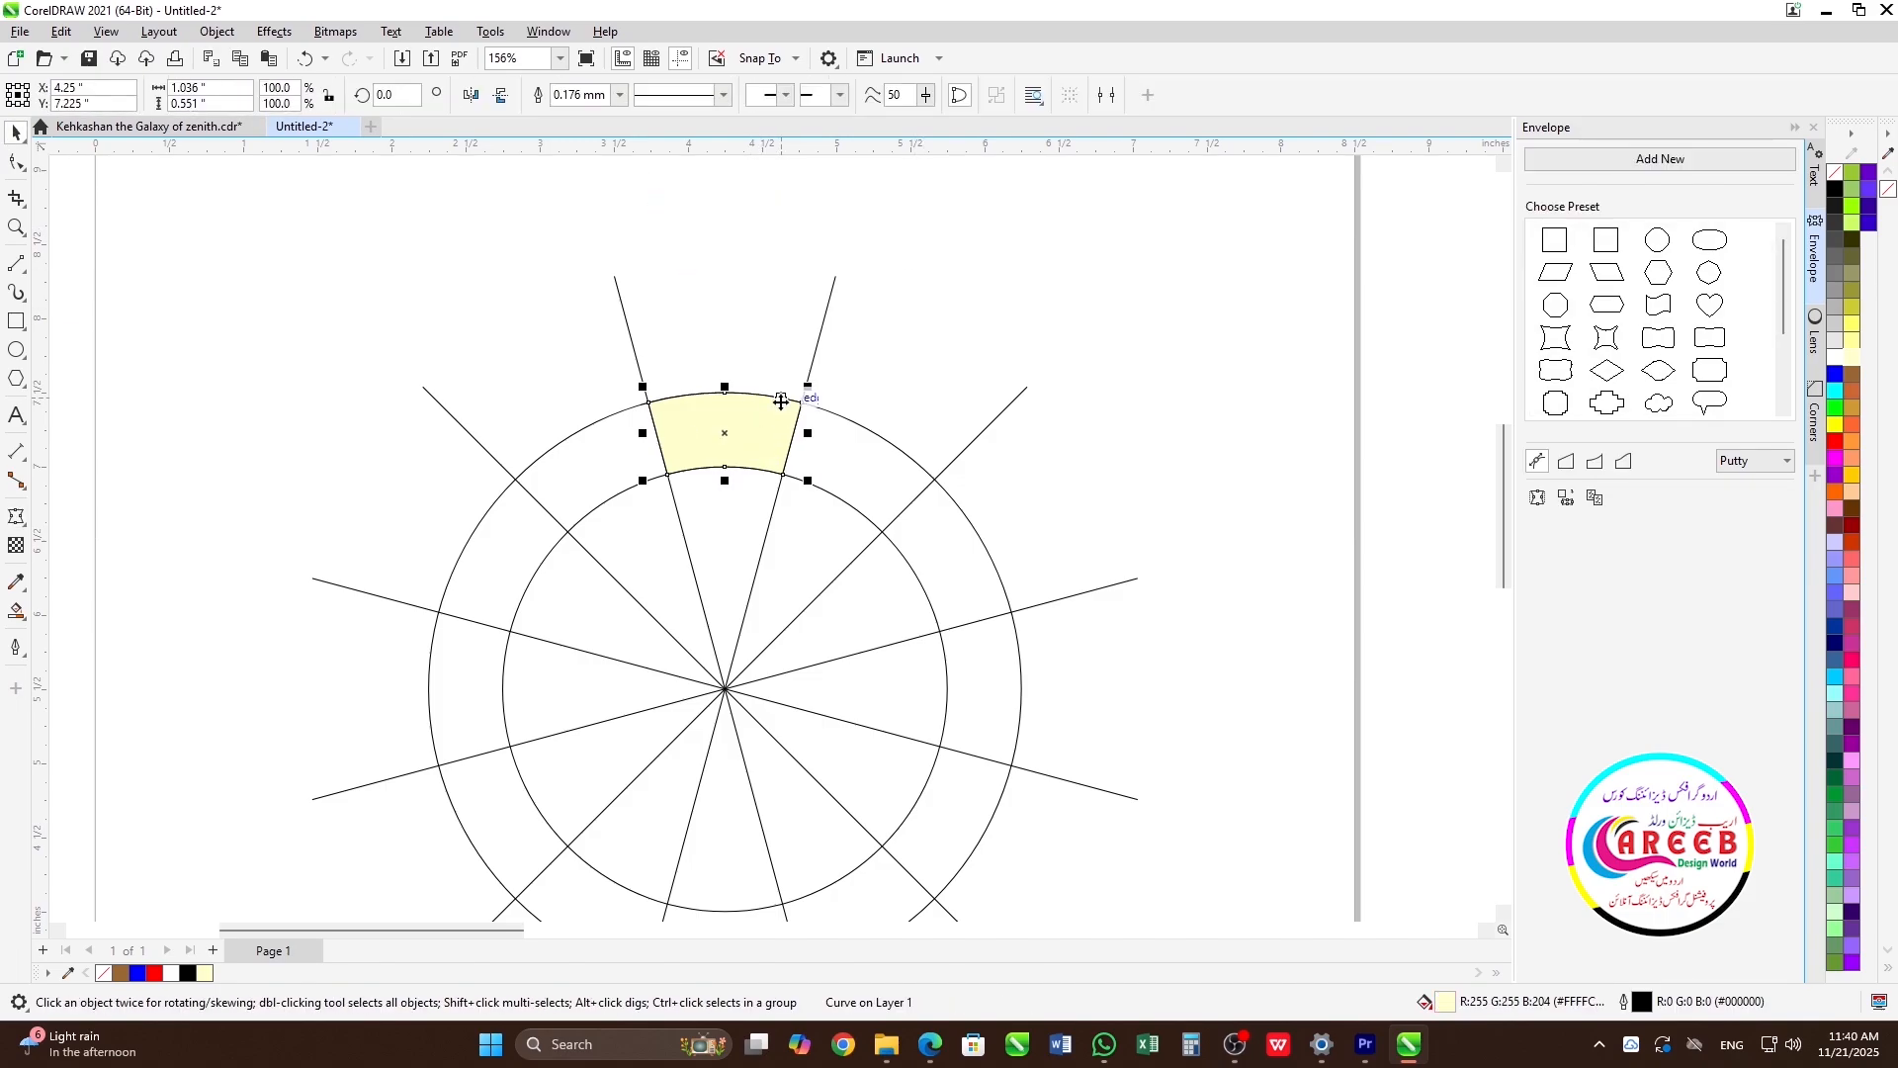
{"action": "key", "text": "shift+Page_Down"}
{"action": "left_click", "coordinate": [958, 308]}
- Delete the grouped radial lines and the yellow segment, keeping the curved knot and the circles
{"action": "scroll", "coordinate": [695, 455], "scroll_direction": "up", "scroll_amount": 2}
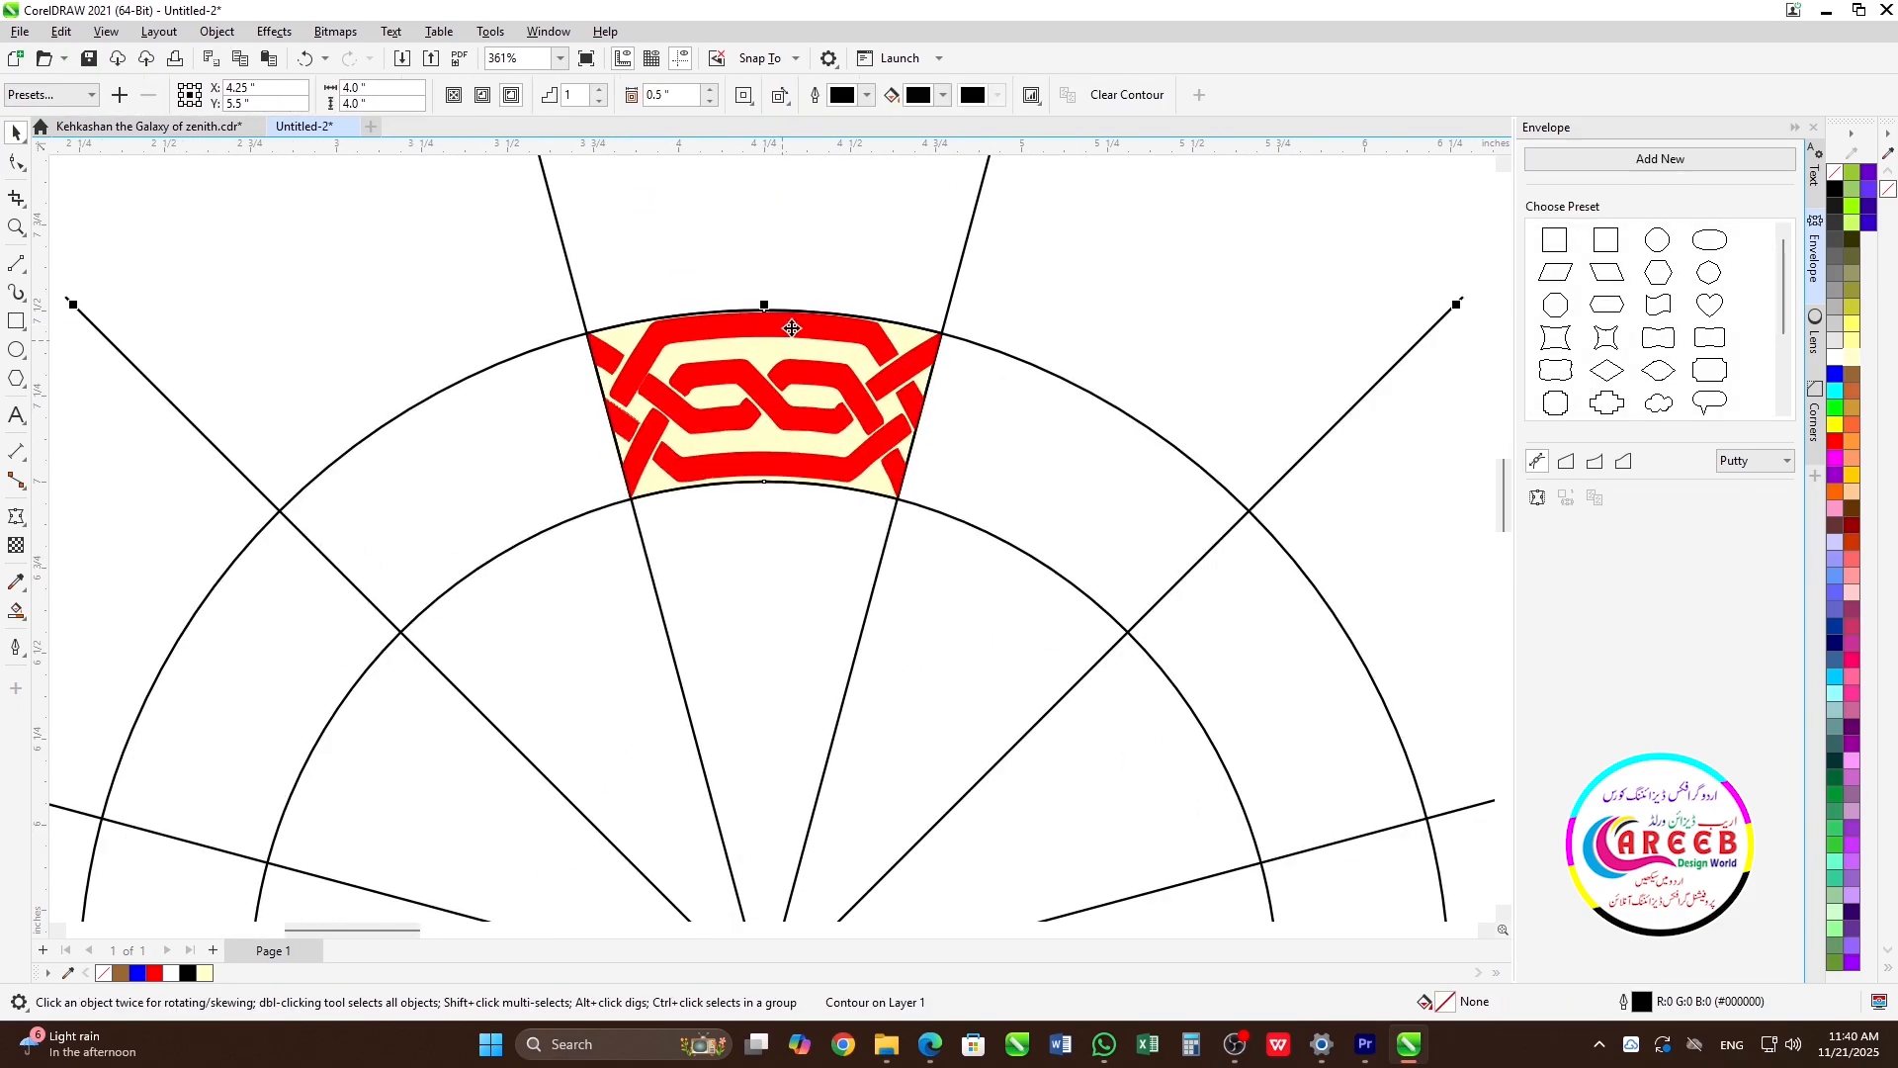
{"action": "scroll", "coordinate": [962, 246], "scroll_direction": "down", "scroll_amount": 2}
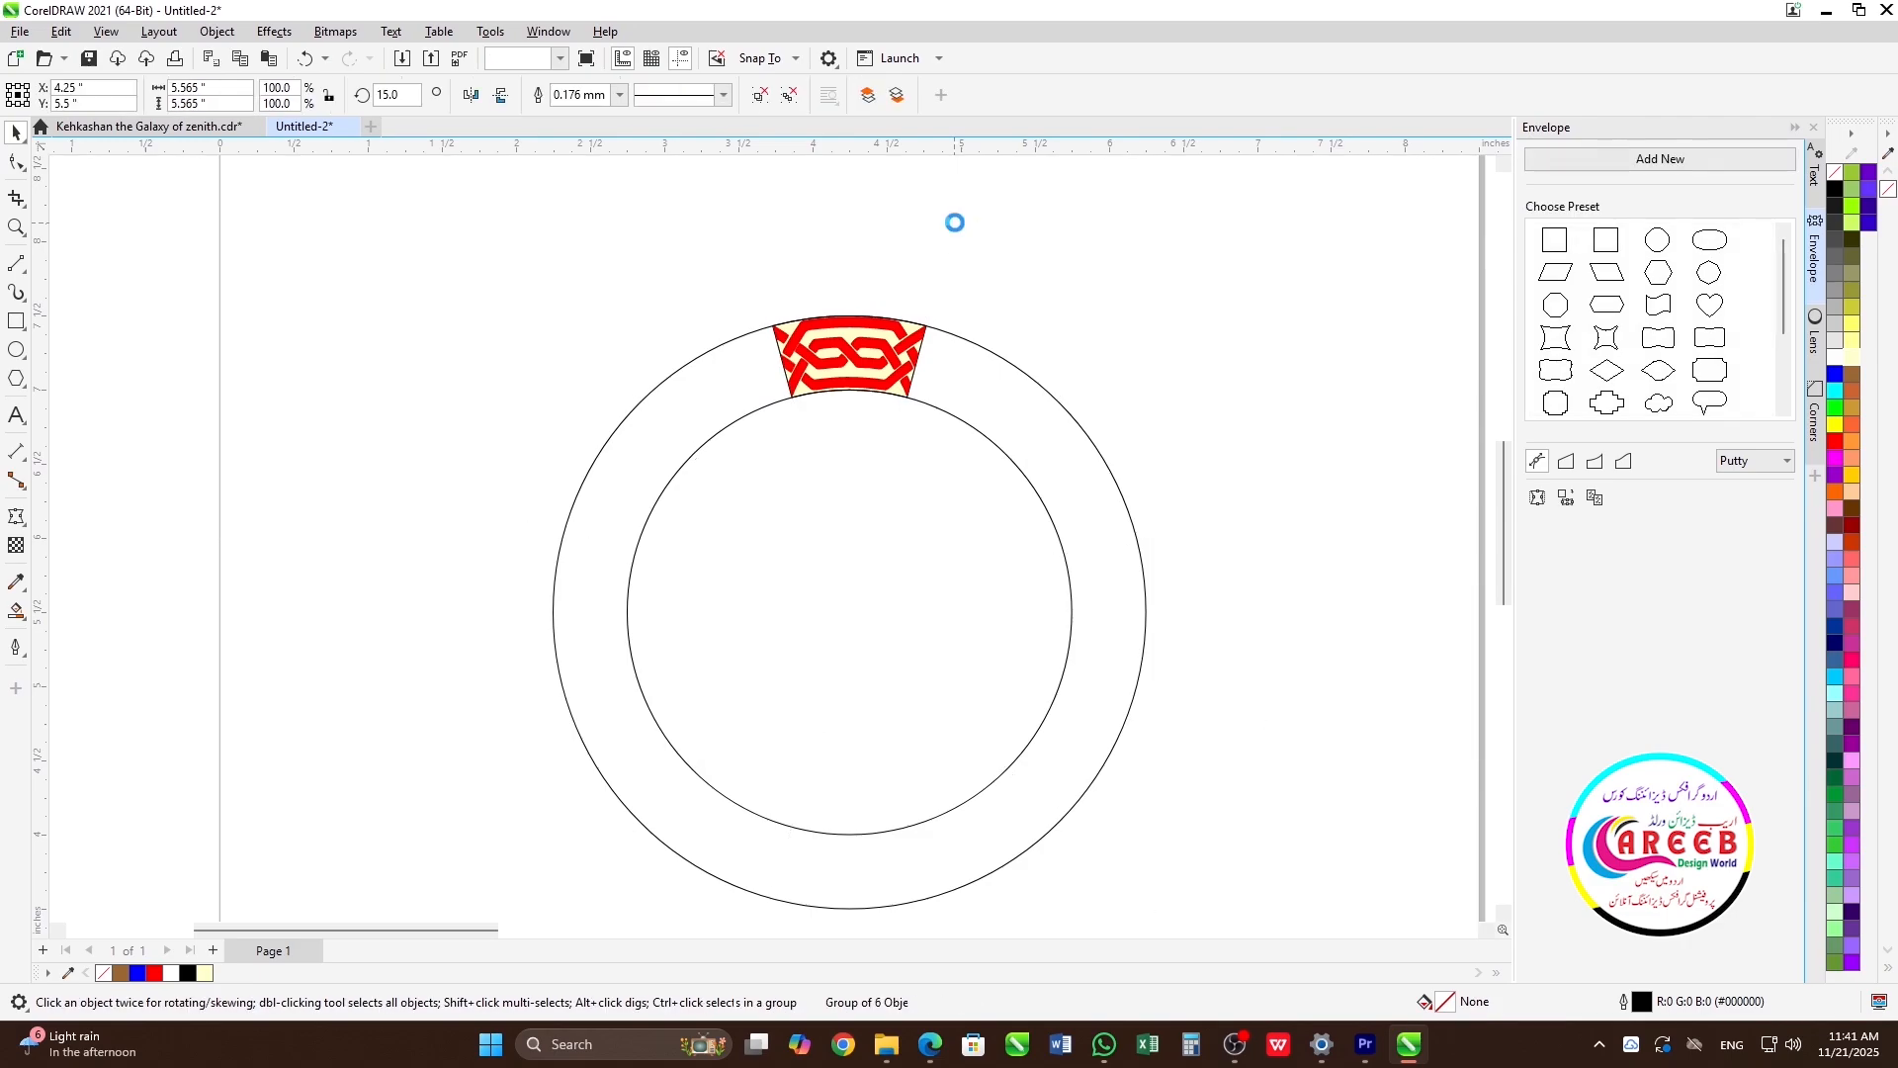
{"action": "scroll", "coordinate": [1048, 336], "scroll_direction": "down", "scroll_amount": 1}
- Rotate copies of the curved knot about the circles' centre in 30-degree increments until twelve knots fill the ring
{"action": "double_click", "coordinate": [947, 256]}
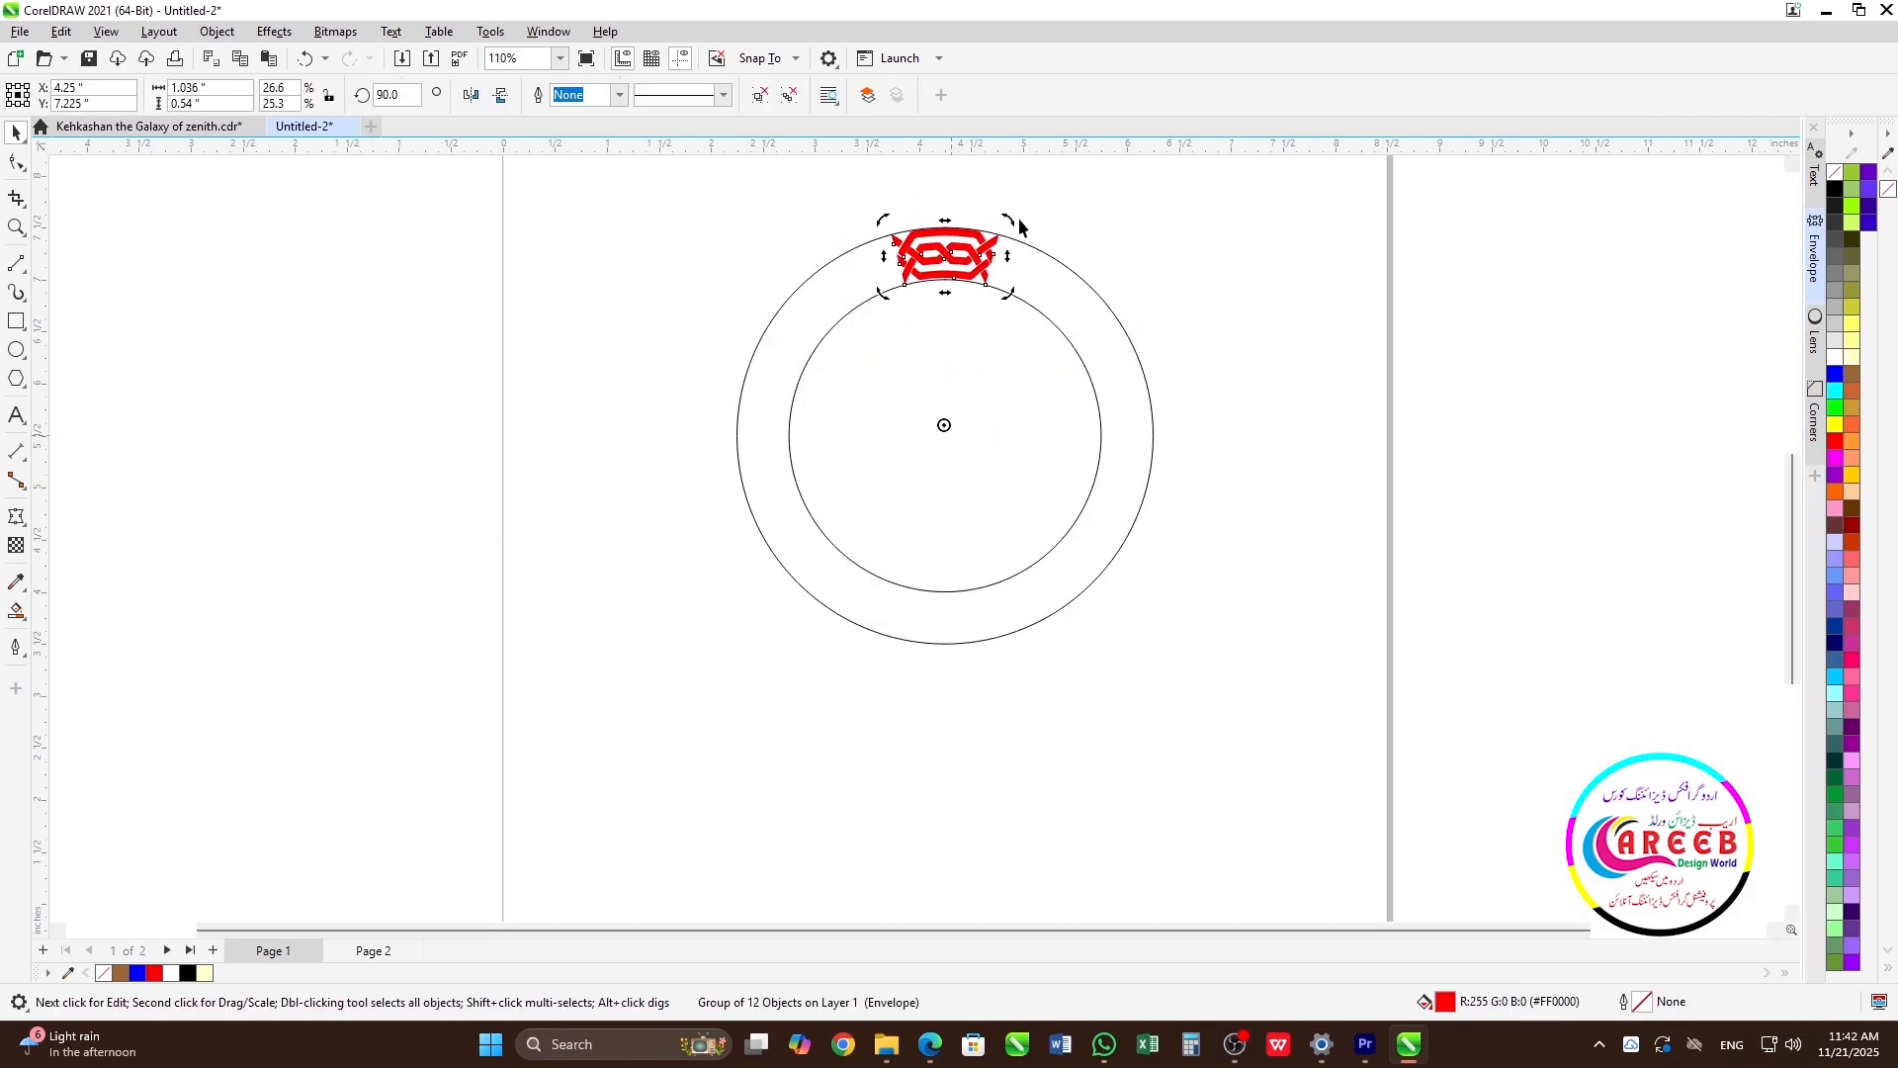
{"action": "left_click_drag", "start_coordinate": [1008, 220], "coordinate": [897, 223]}
{"action": "right_click", "coordinate": [897, 223]}
{"action": "key", "text": "ctrl+r"}
{"action": "key", "text": "ctrl+r"}
{"action": "key", "text": "ctrl+r"}
{"action": "key", "text": "ctrl+r"}
{"action": "key", "text": "ctrl+r"}
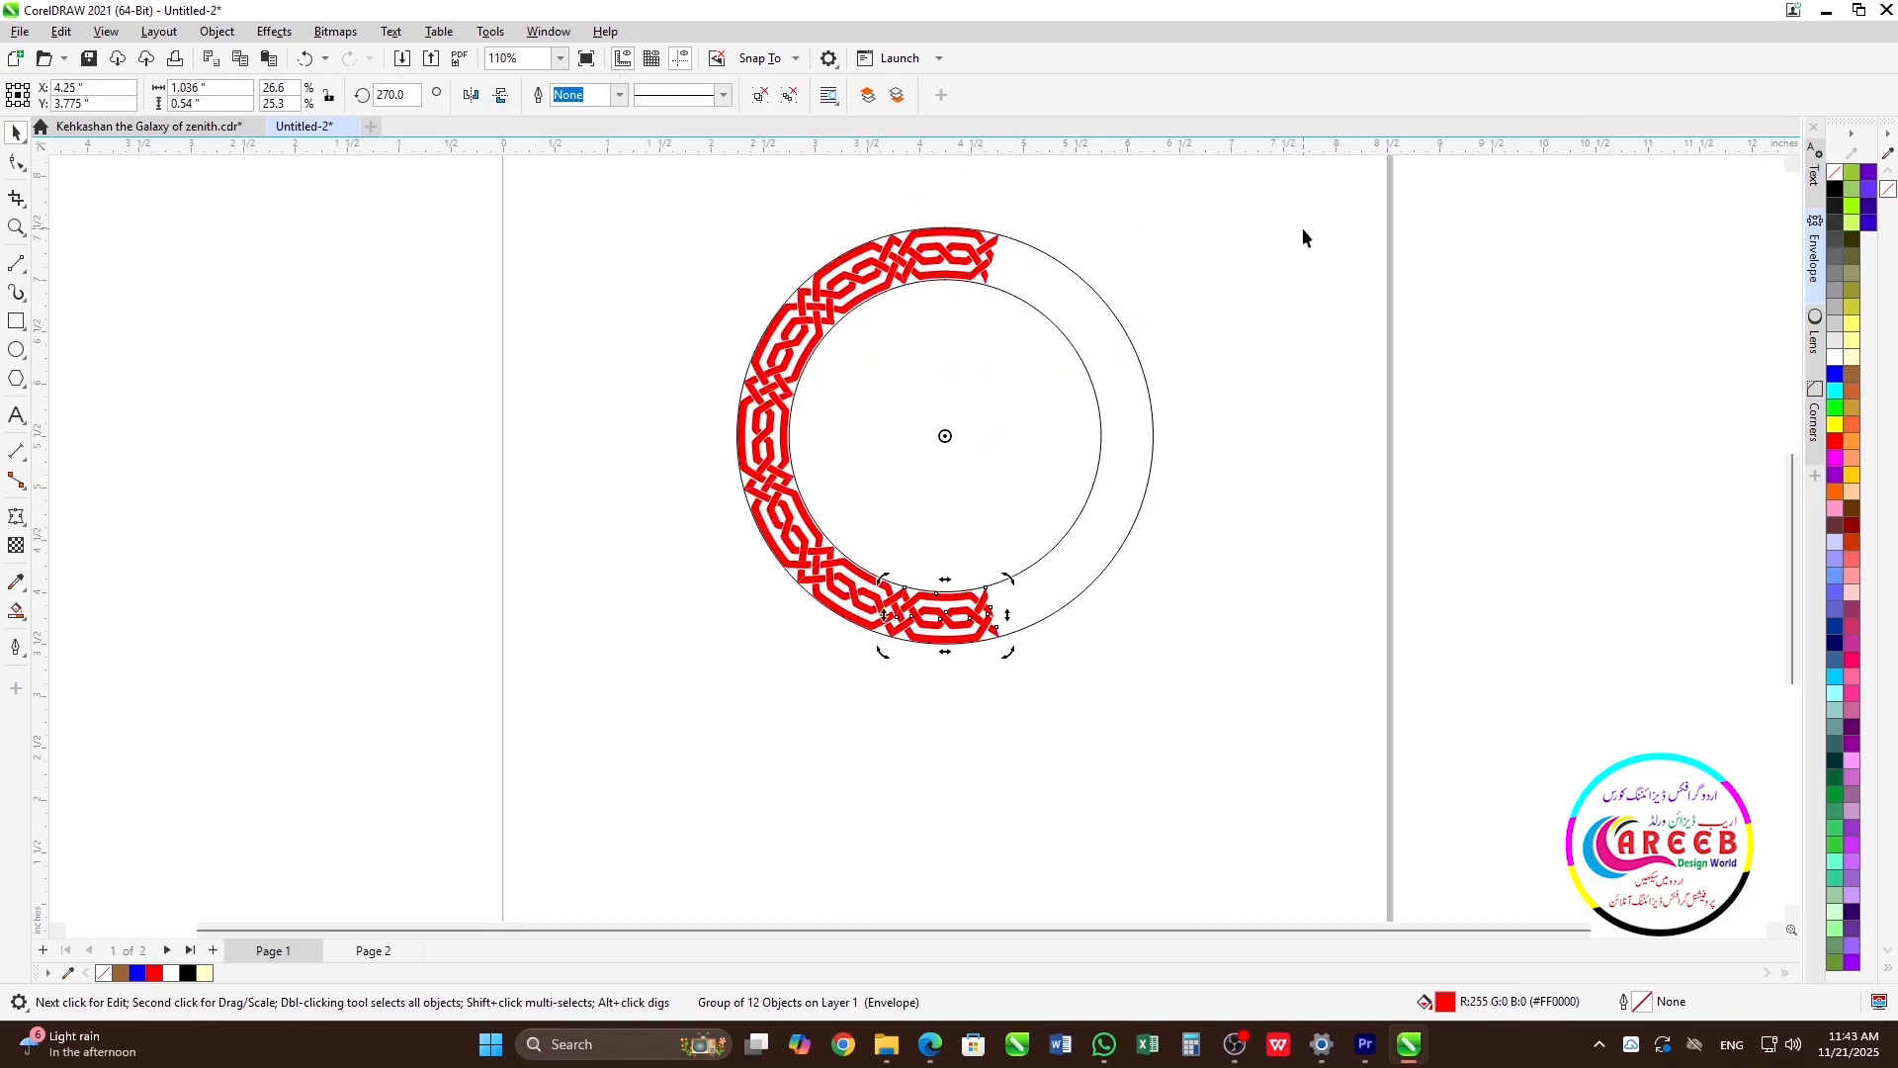
{"action": "key", "text": "ctrl+r"}
{"action": "key", "text": "ctrl+r"}
{"action": "key", "text": "ctrl+r"}
{"action": "key", "text": "ctrl+r"}
{"action": "key", "text": "ctrl+r"}
{"action": "key", "text": "ctrl+r"}
{"action": "left_click", "coordinate": [1199, 261]}
- Preview the knotwork ring at full screen, and select the inner circle
{"action": "key", "text": "F4"}
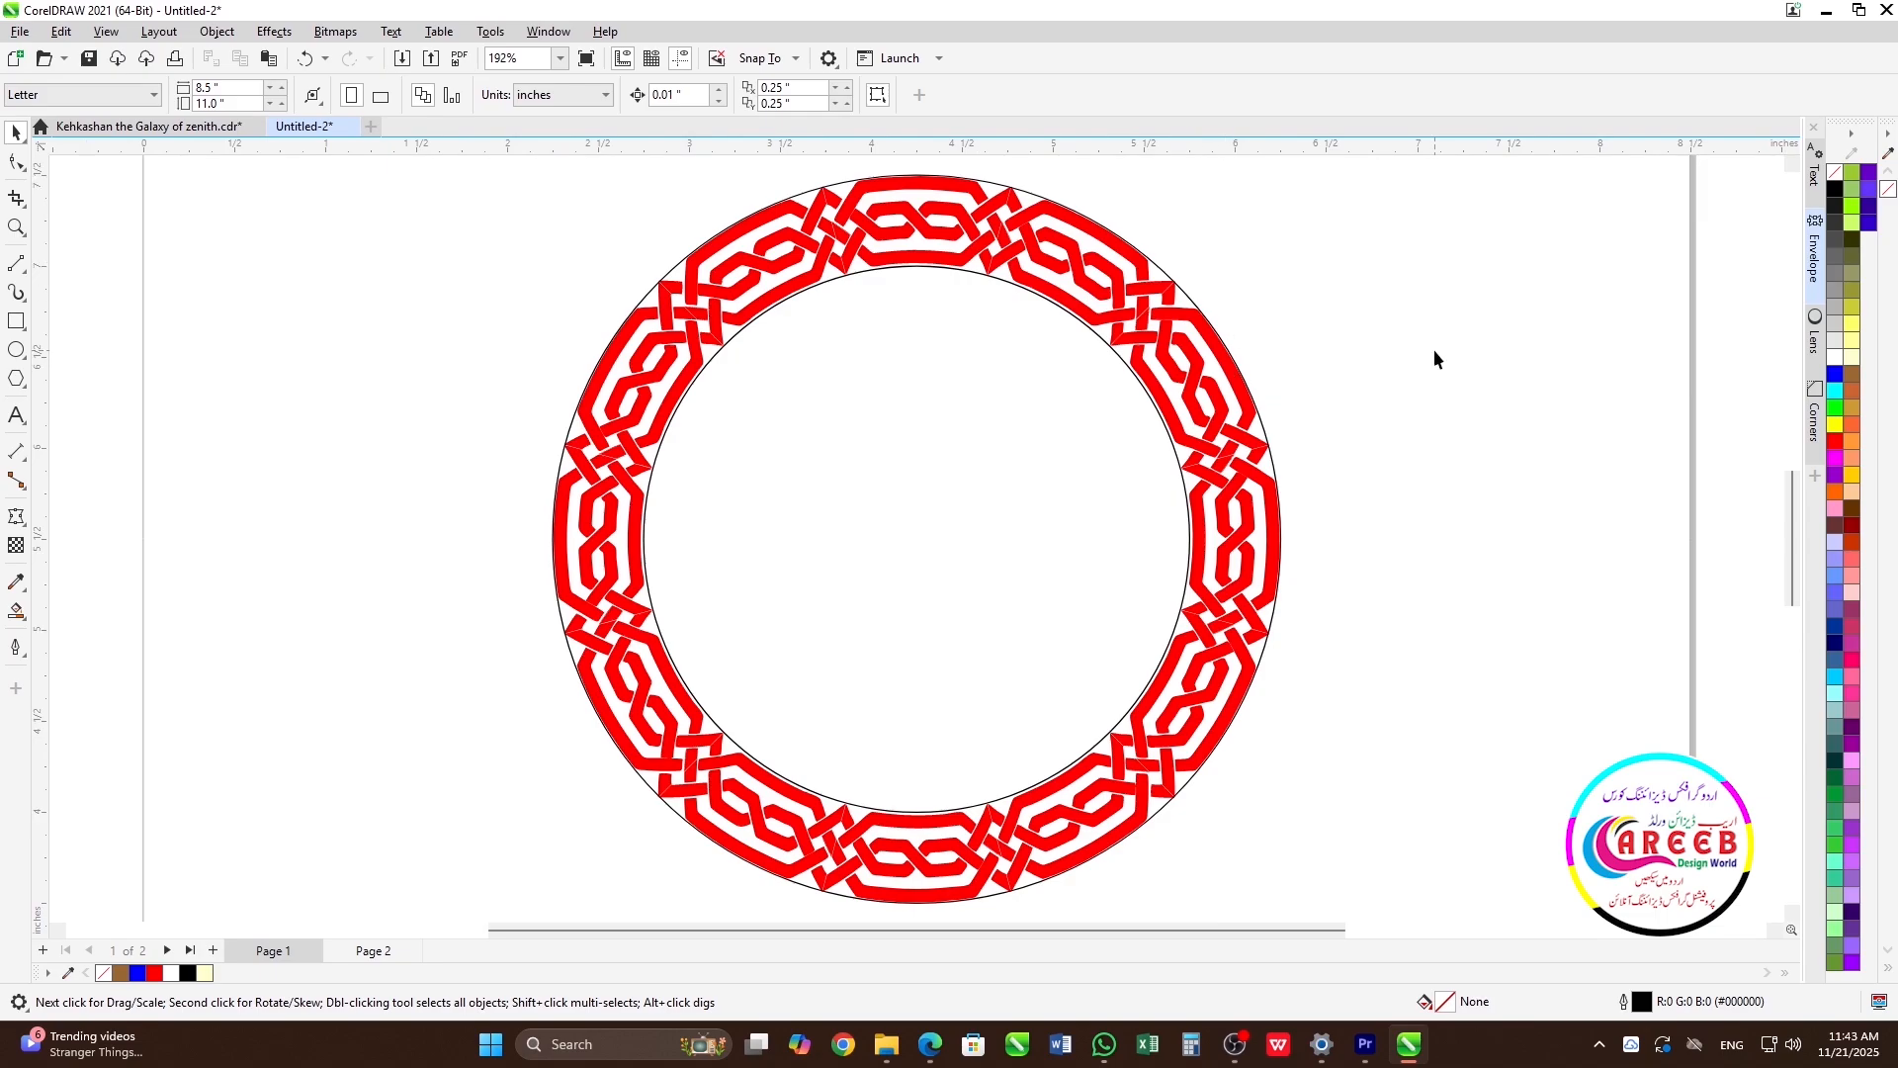
{"action": "key", "text": "F9"}
{"action": "key", "text": "F9"}
{"action": "scroll", "coordinate": [1030, 400], "scroll_direction": "down", "scroll_amount": 1}
{"action": "left_click", "coordinate": [1031, 399]}
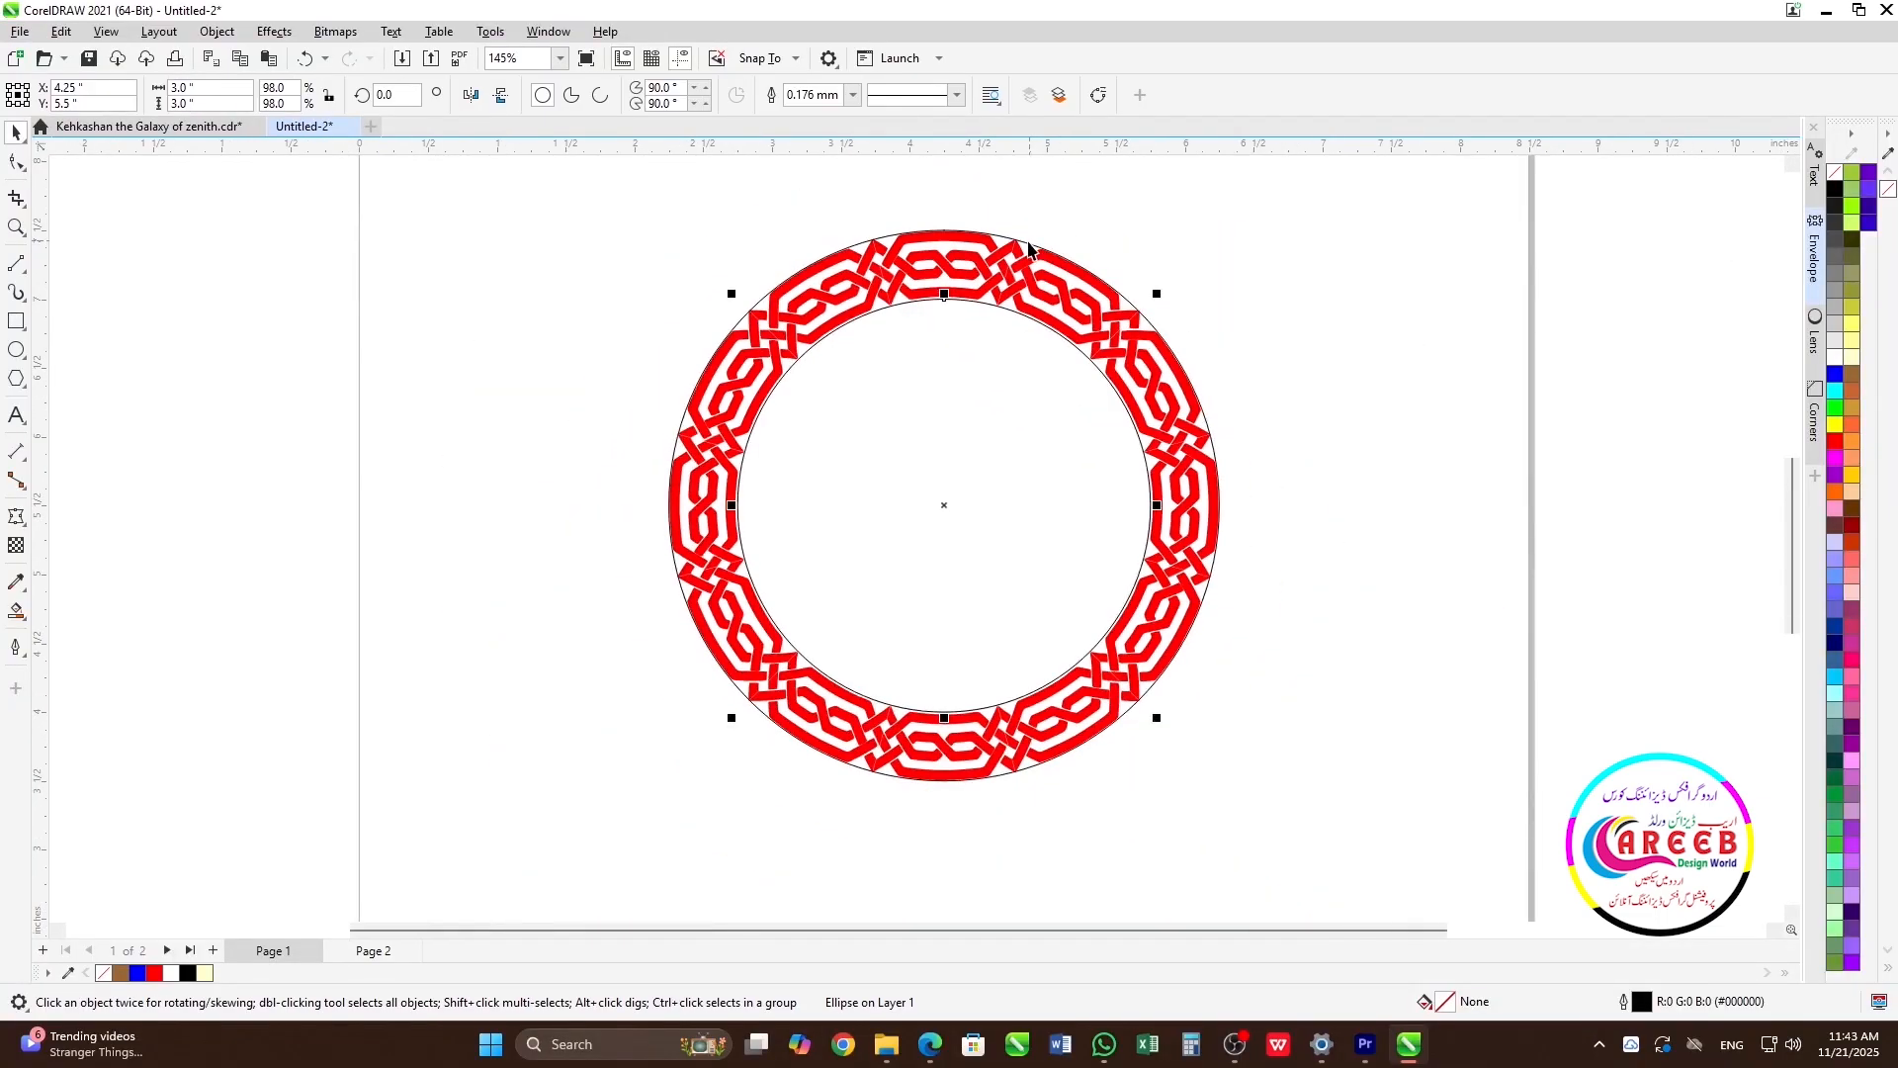
- Give both the inner and outer circles a 1.0 mm blue outline
{"action": "left_click", "coordinate": [1027, 245], "text": "shift"}
{"action": "left_click", "coordinate": [871, 95]}
{"action": "left_click", "coordinate": [831, 230]}
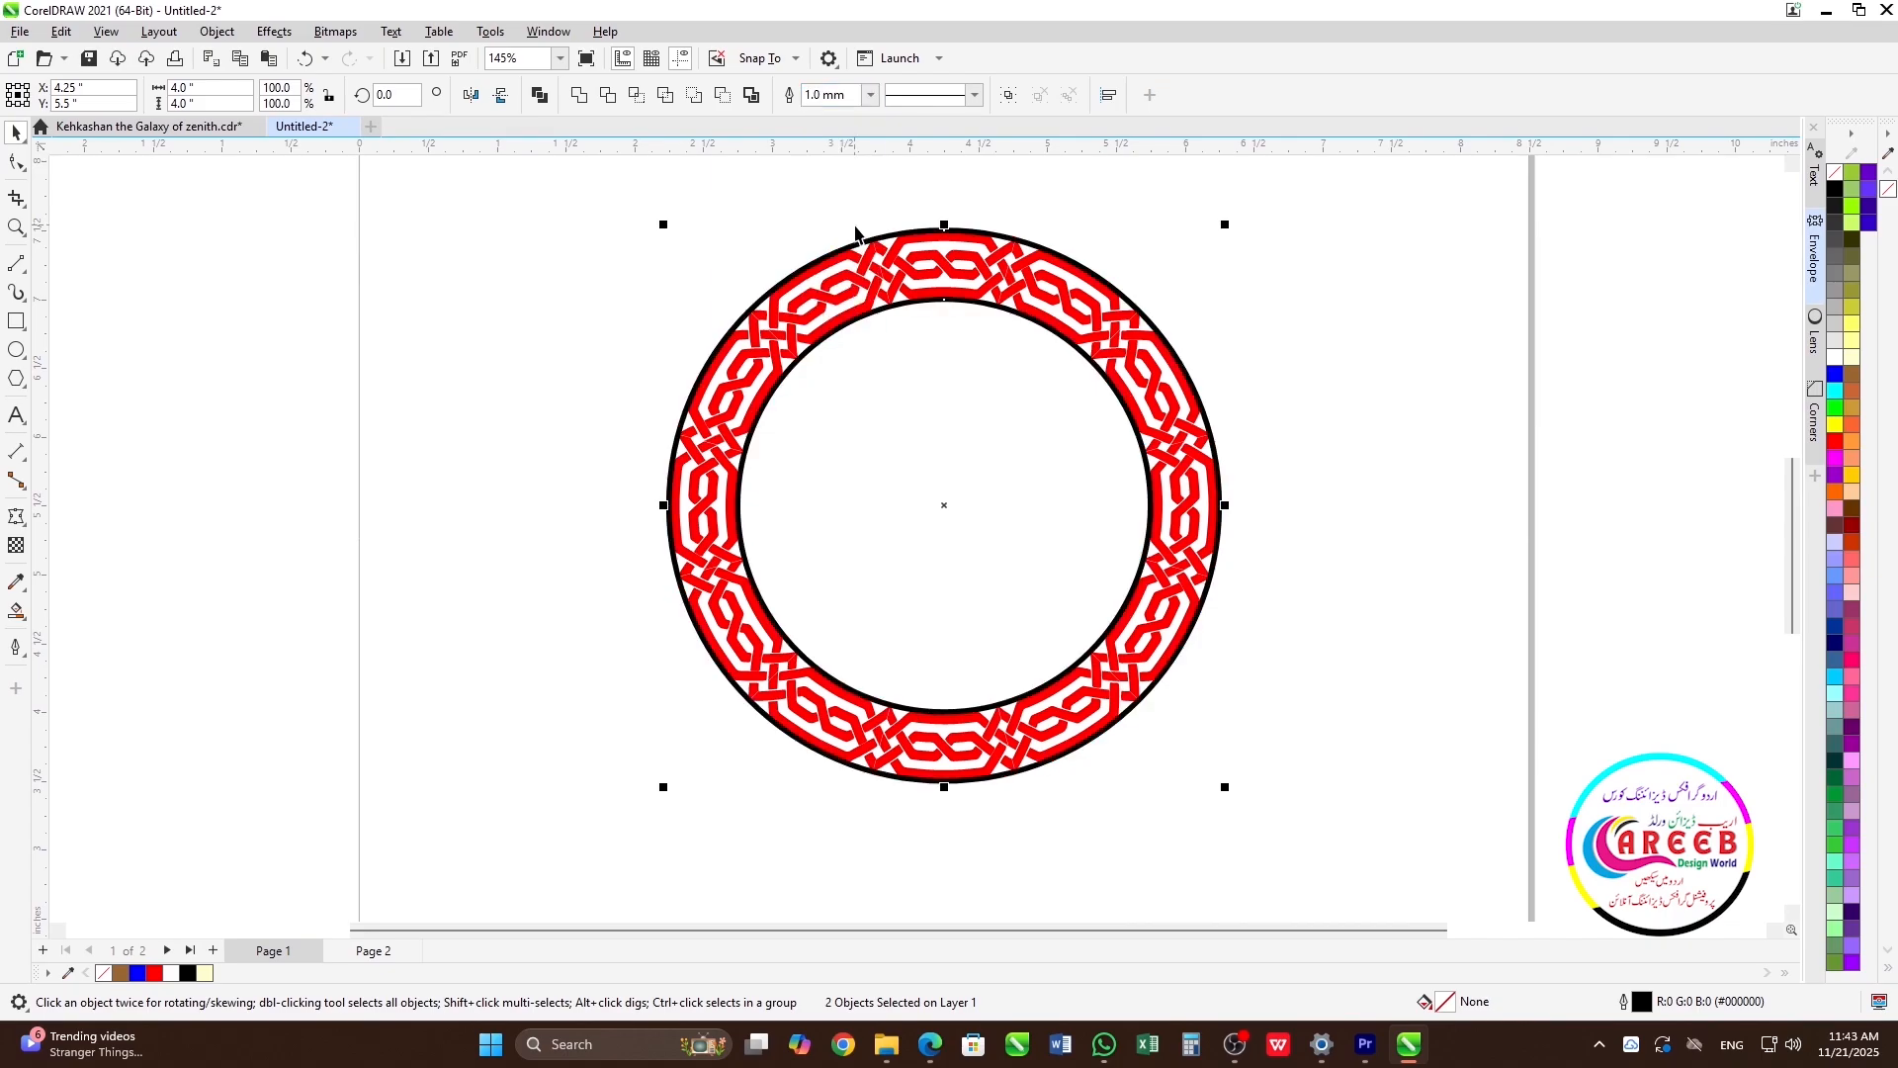
{"action": "right_click", "coordinate": [1835, 376]}
{"action": "scroll", "coordinate": [1390, 347], "scroll_direction": "down", "scroll_amount": 1}
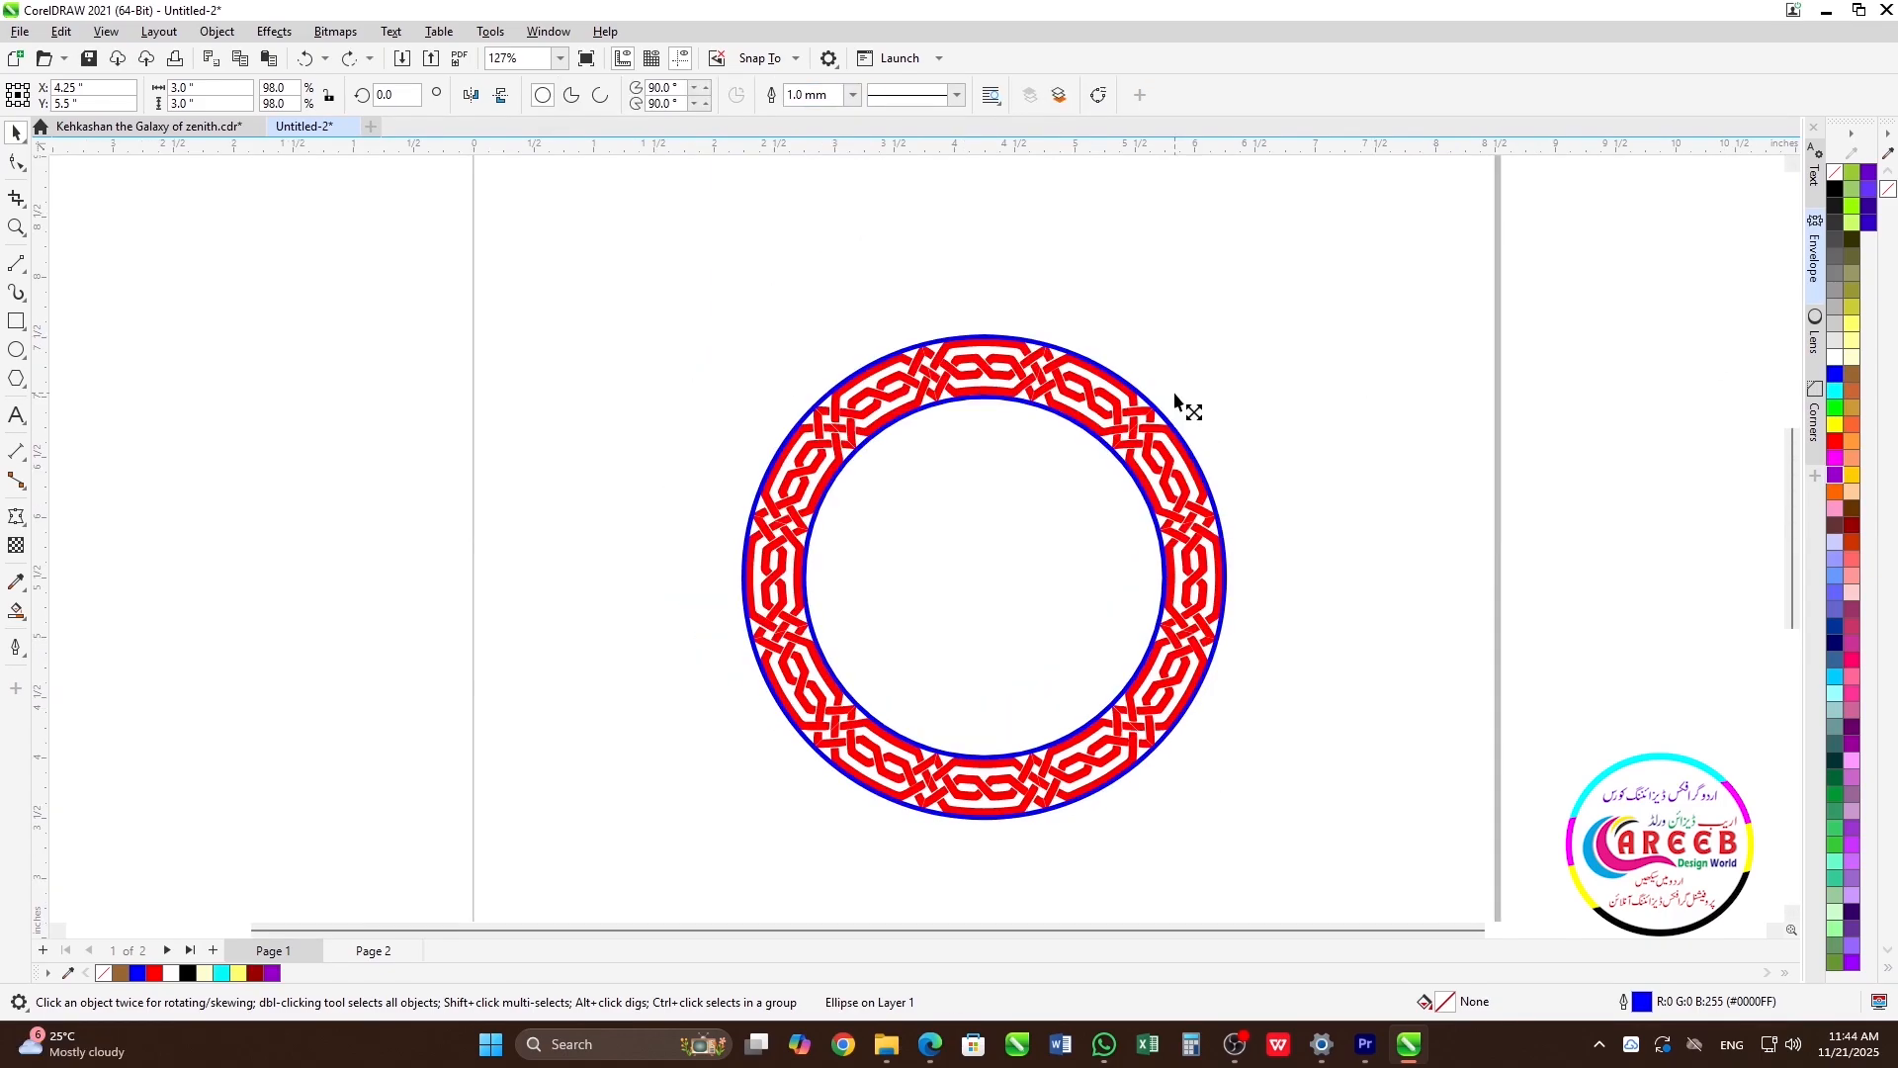
- Enlarge the outer circle to about 4.103 inches, shrink the inner one to about 2.919 inches, and outline both in red
{"action": "left_click", "coordinate": [1091, 386]}
{"action": "left_click_drag", "start_coordinate": [1231, 336], "coordinate": [1245, 332]}
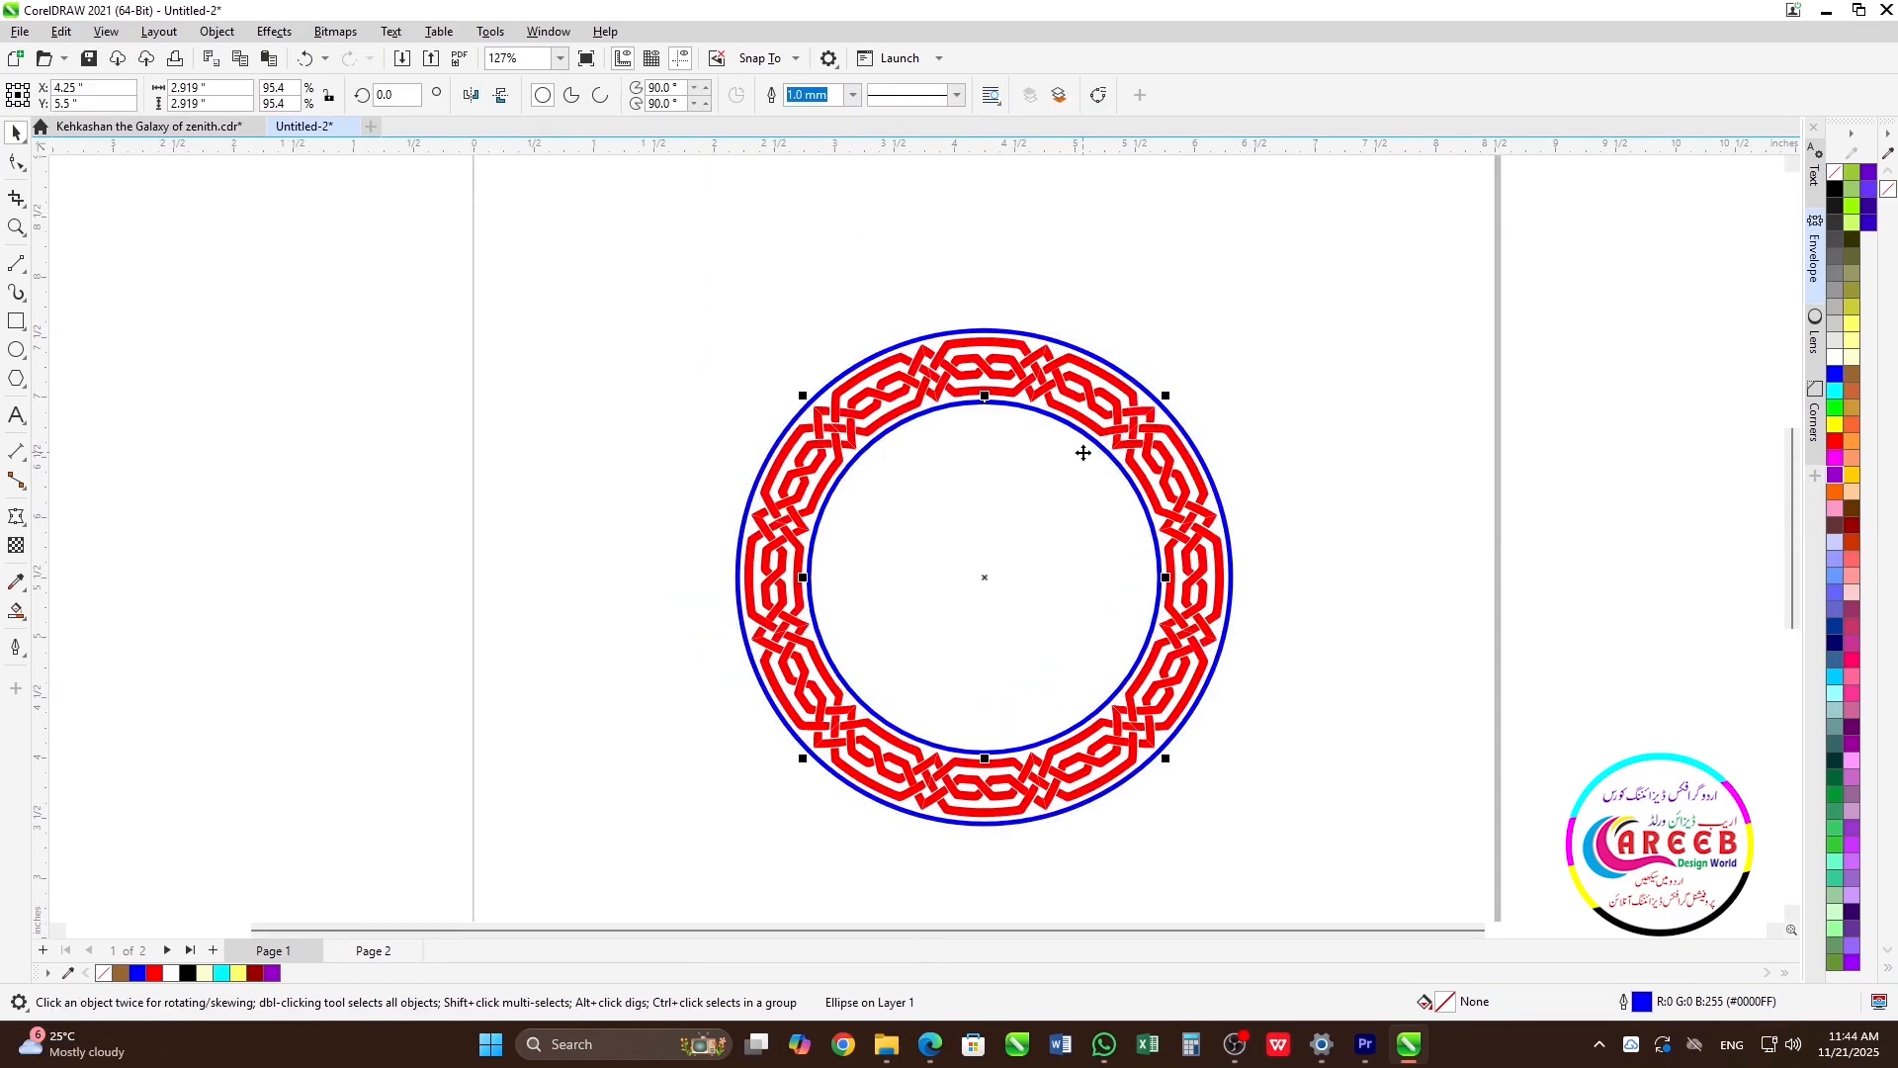
{"action": "left_click", "coordinate": [1084, 362]}
{"action": "right_click", "coordinate": [1835, 442]}
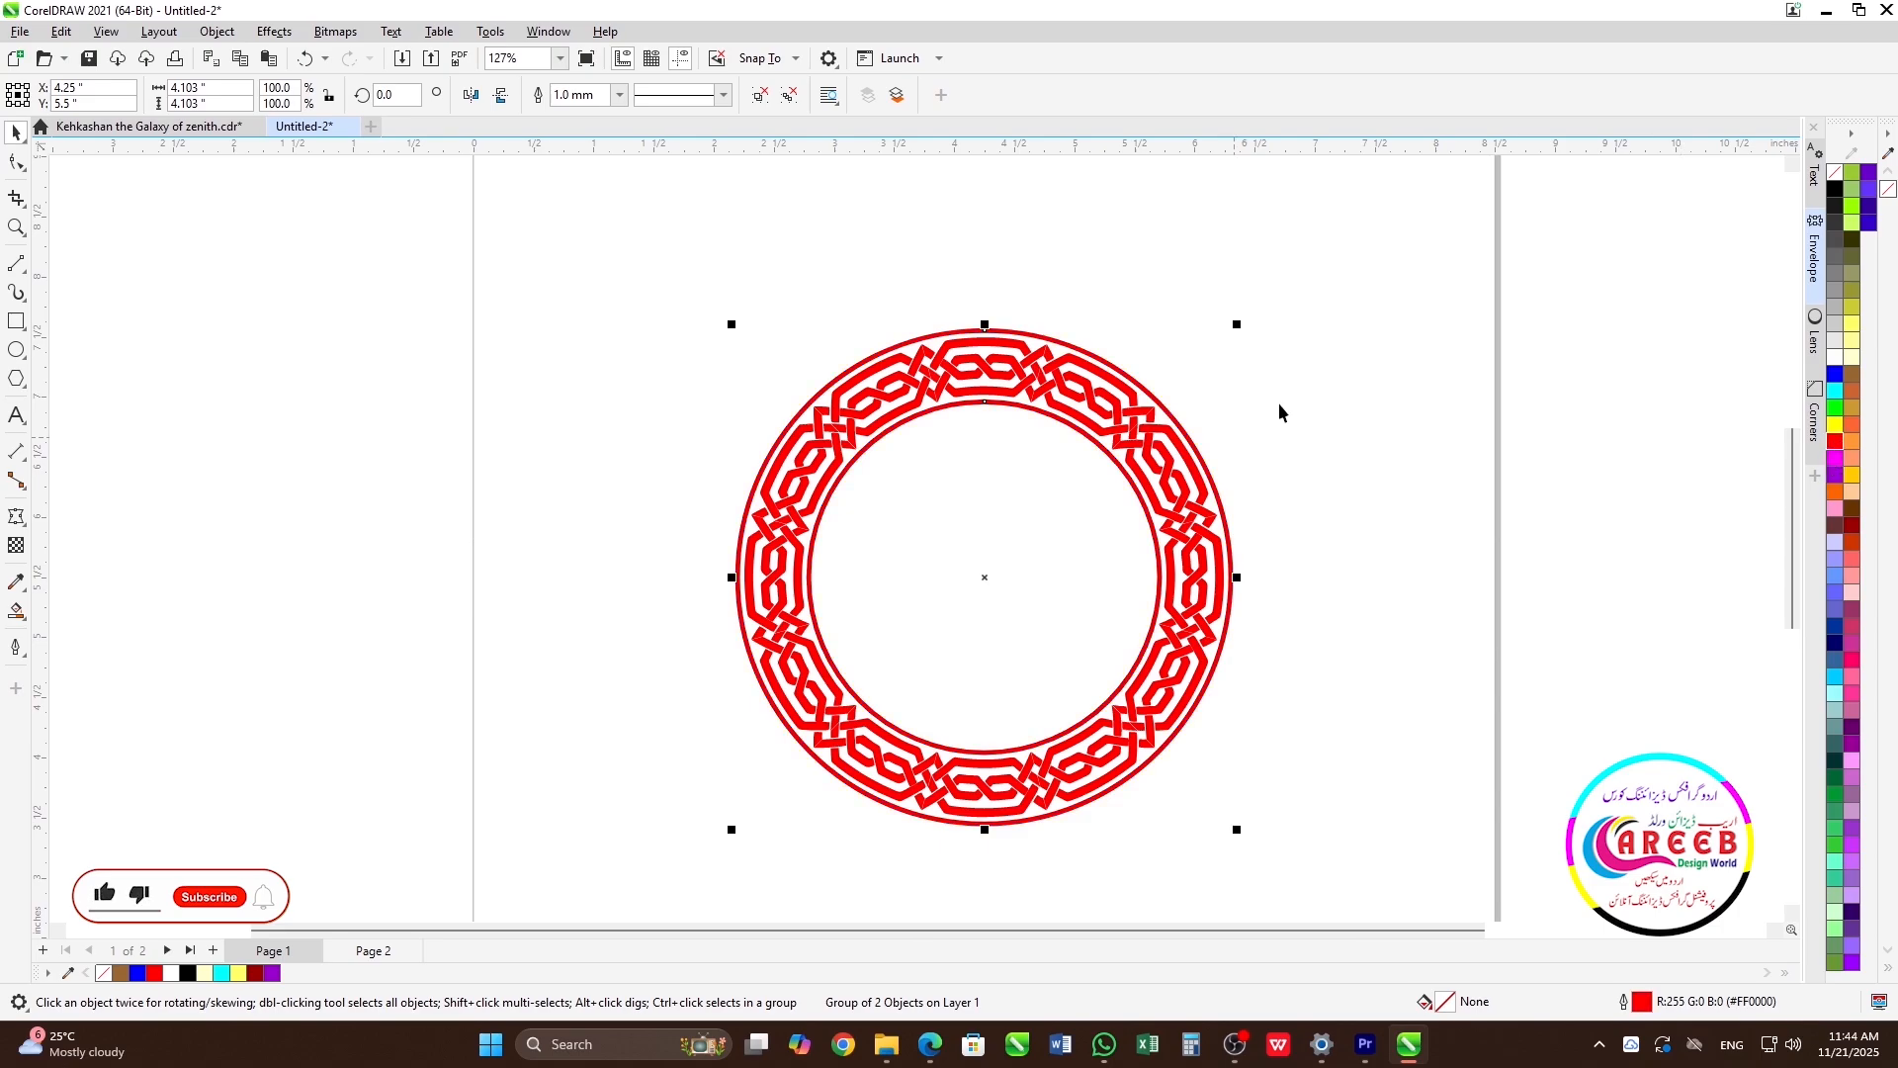
- Delete the group of two circles, keeping only the knots
{"action": "left_click", "coordinate": [1235, 259]}
{"action": "left_click", "coordinate": [968, 506]}
{"action": "key", "text": "ctrl+z"}
{"action": "left_click", "coordinate": [1074, 428]}
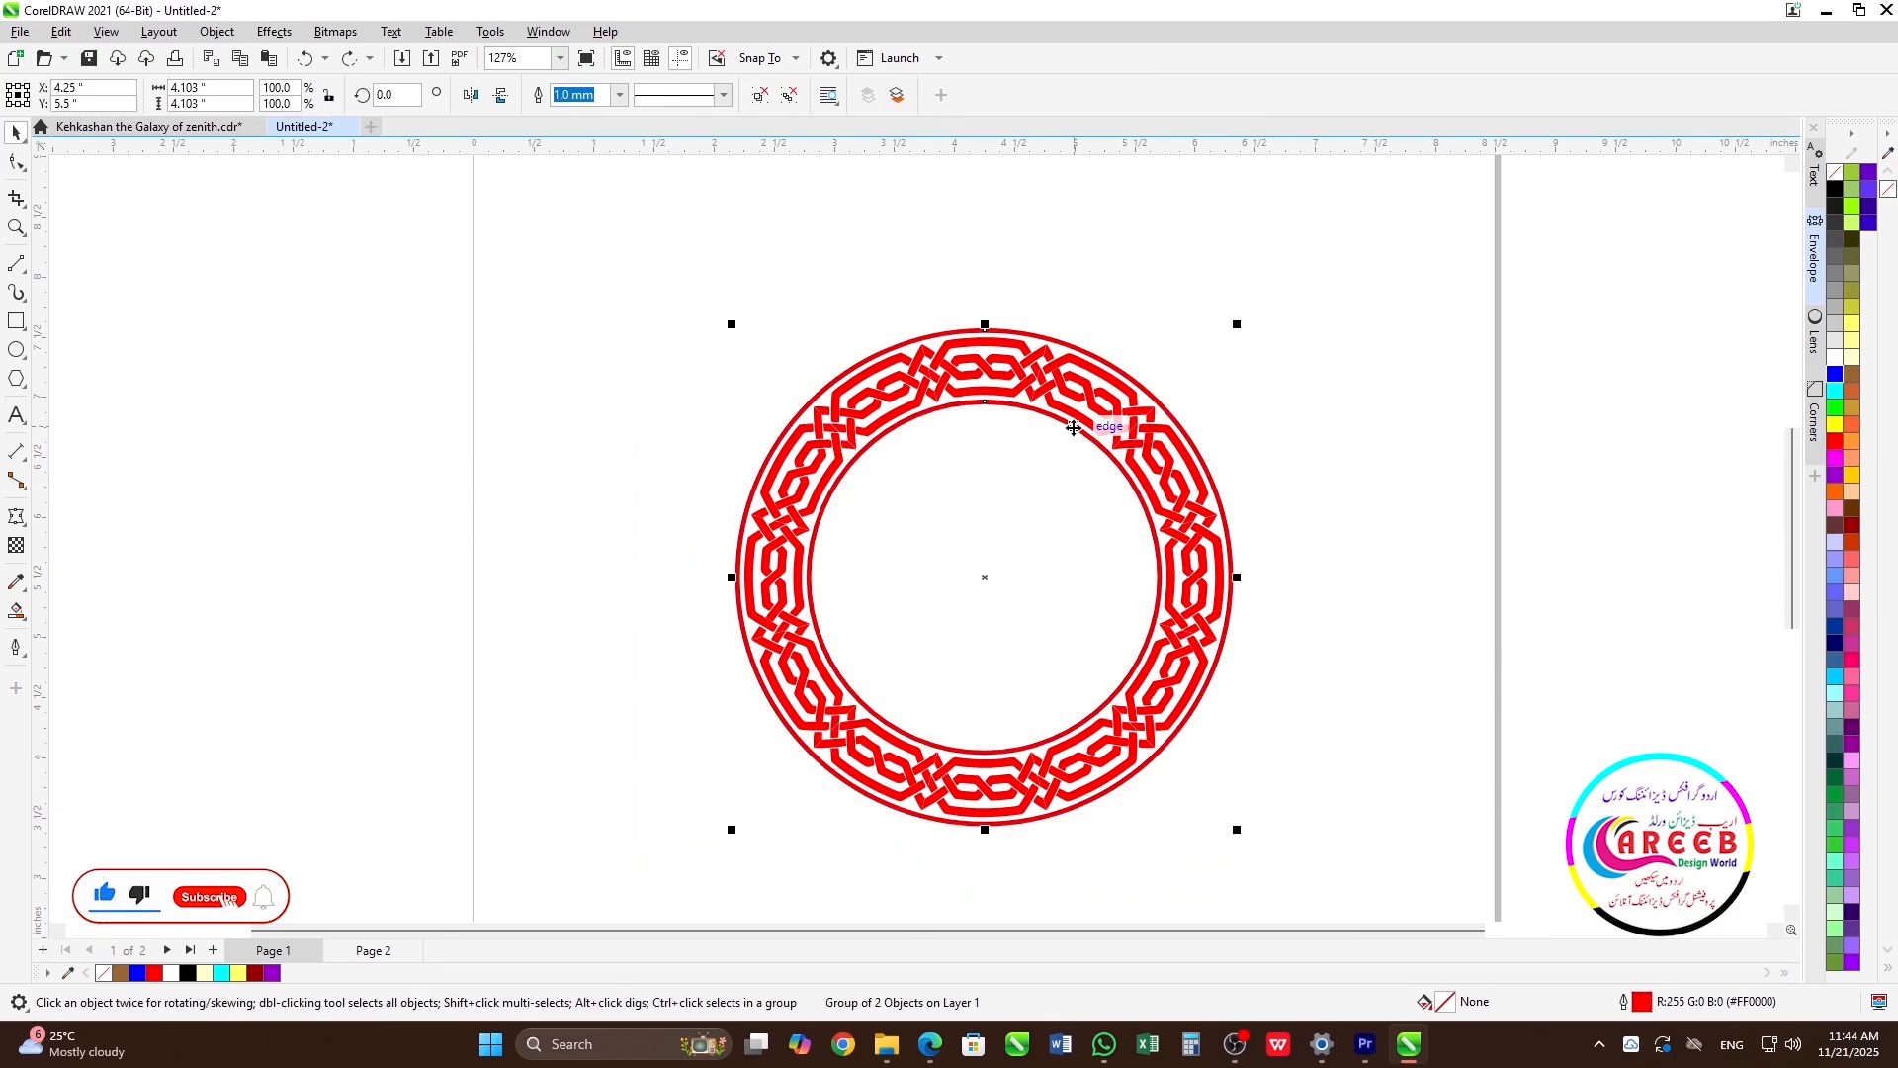
{"action": "left_click", "coordinate": [1317, 444]}
{"action": "left_click", "coordinate": [1052, 485]}
{"action": "key", "text": "Delete"}
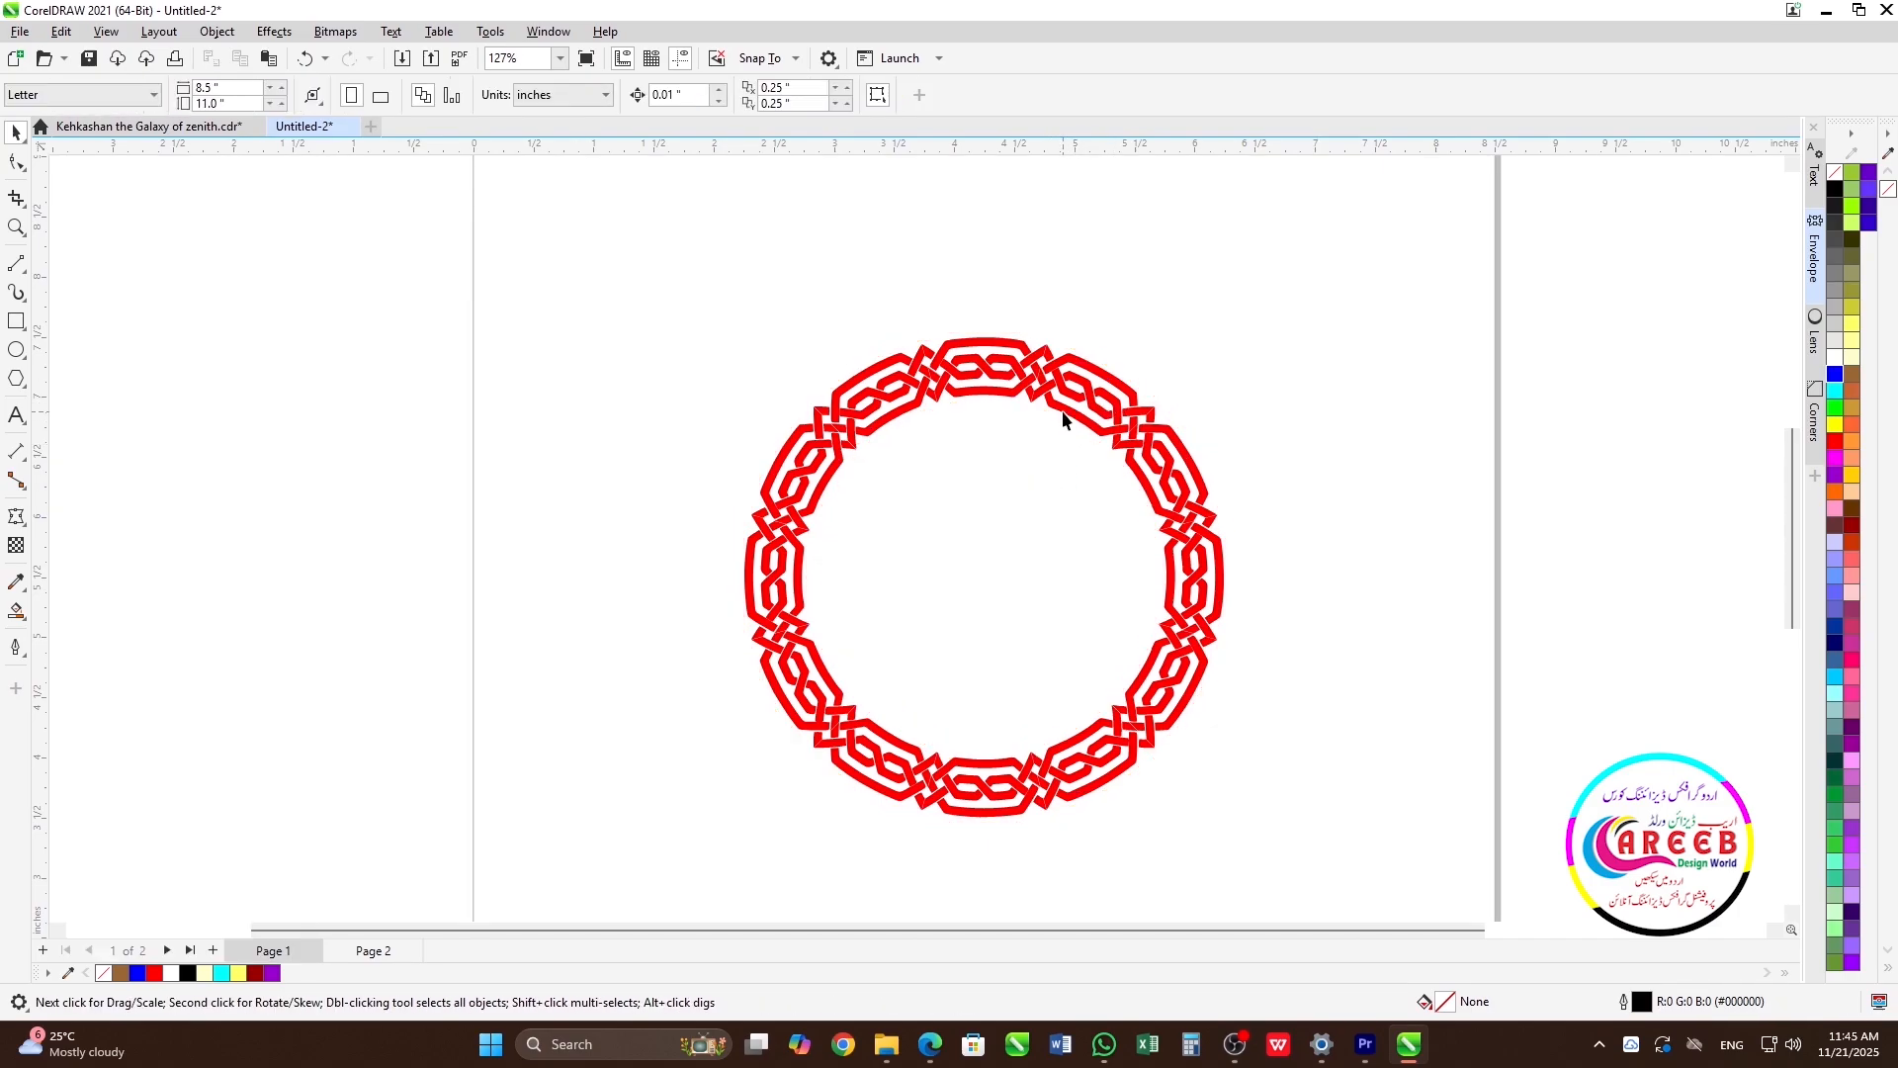
- Group the twelve knots and centre the group on the page
{"action": "left_click_drag", "start_coordinate": [1305, 323], "coordinate": [581, 886]}
{"action": "key", "text": "p"}
{"action": "key", "text": "ctrl+g"}
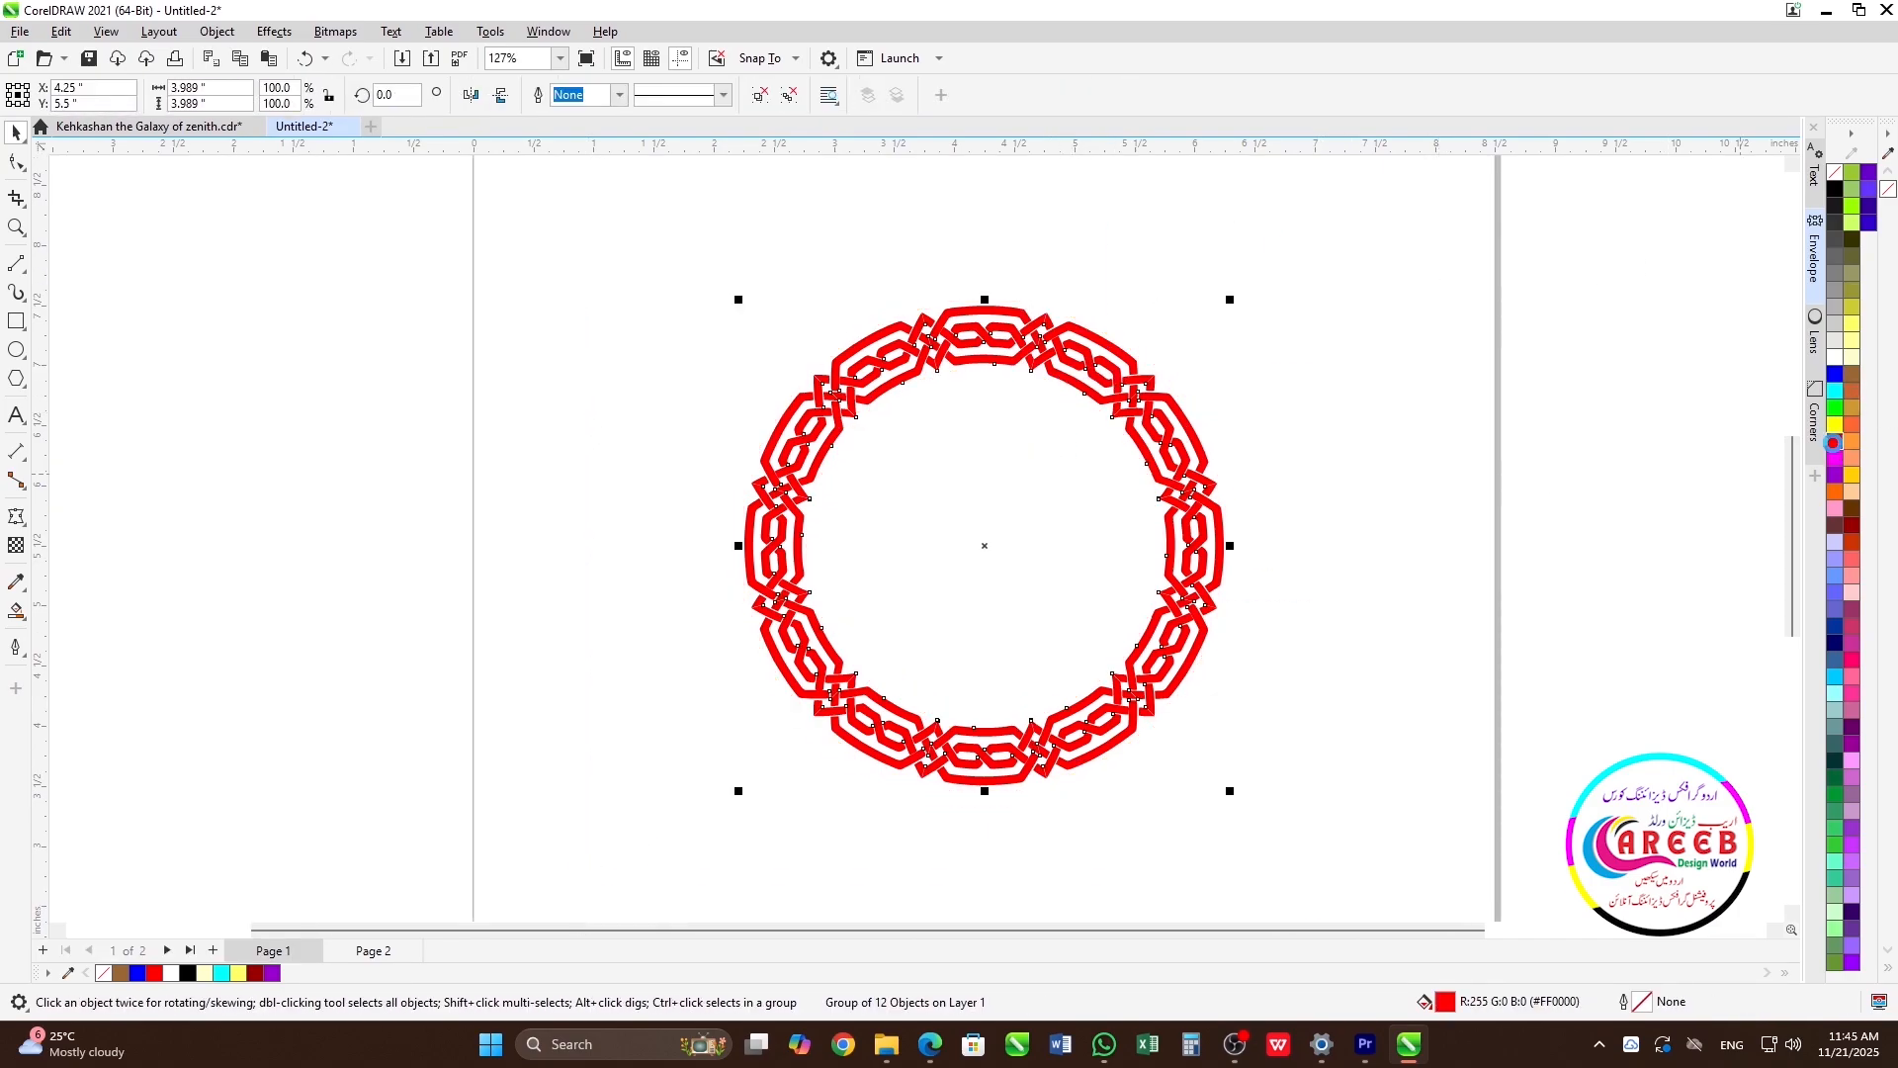
- Give the grouped knot ring a red outline and preview it at full screen
{"action": "right_click", "coordinate": [1833, 443]}
{"action": "scroll", "coordinate": [1018, 460], "scroll_direction": "down", "scroll_amount": 1}
{"action": "key", "text": "F4"}
{"action": "key", "text": "F9"}
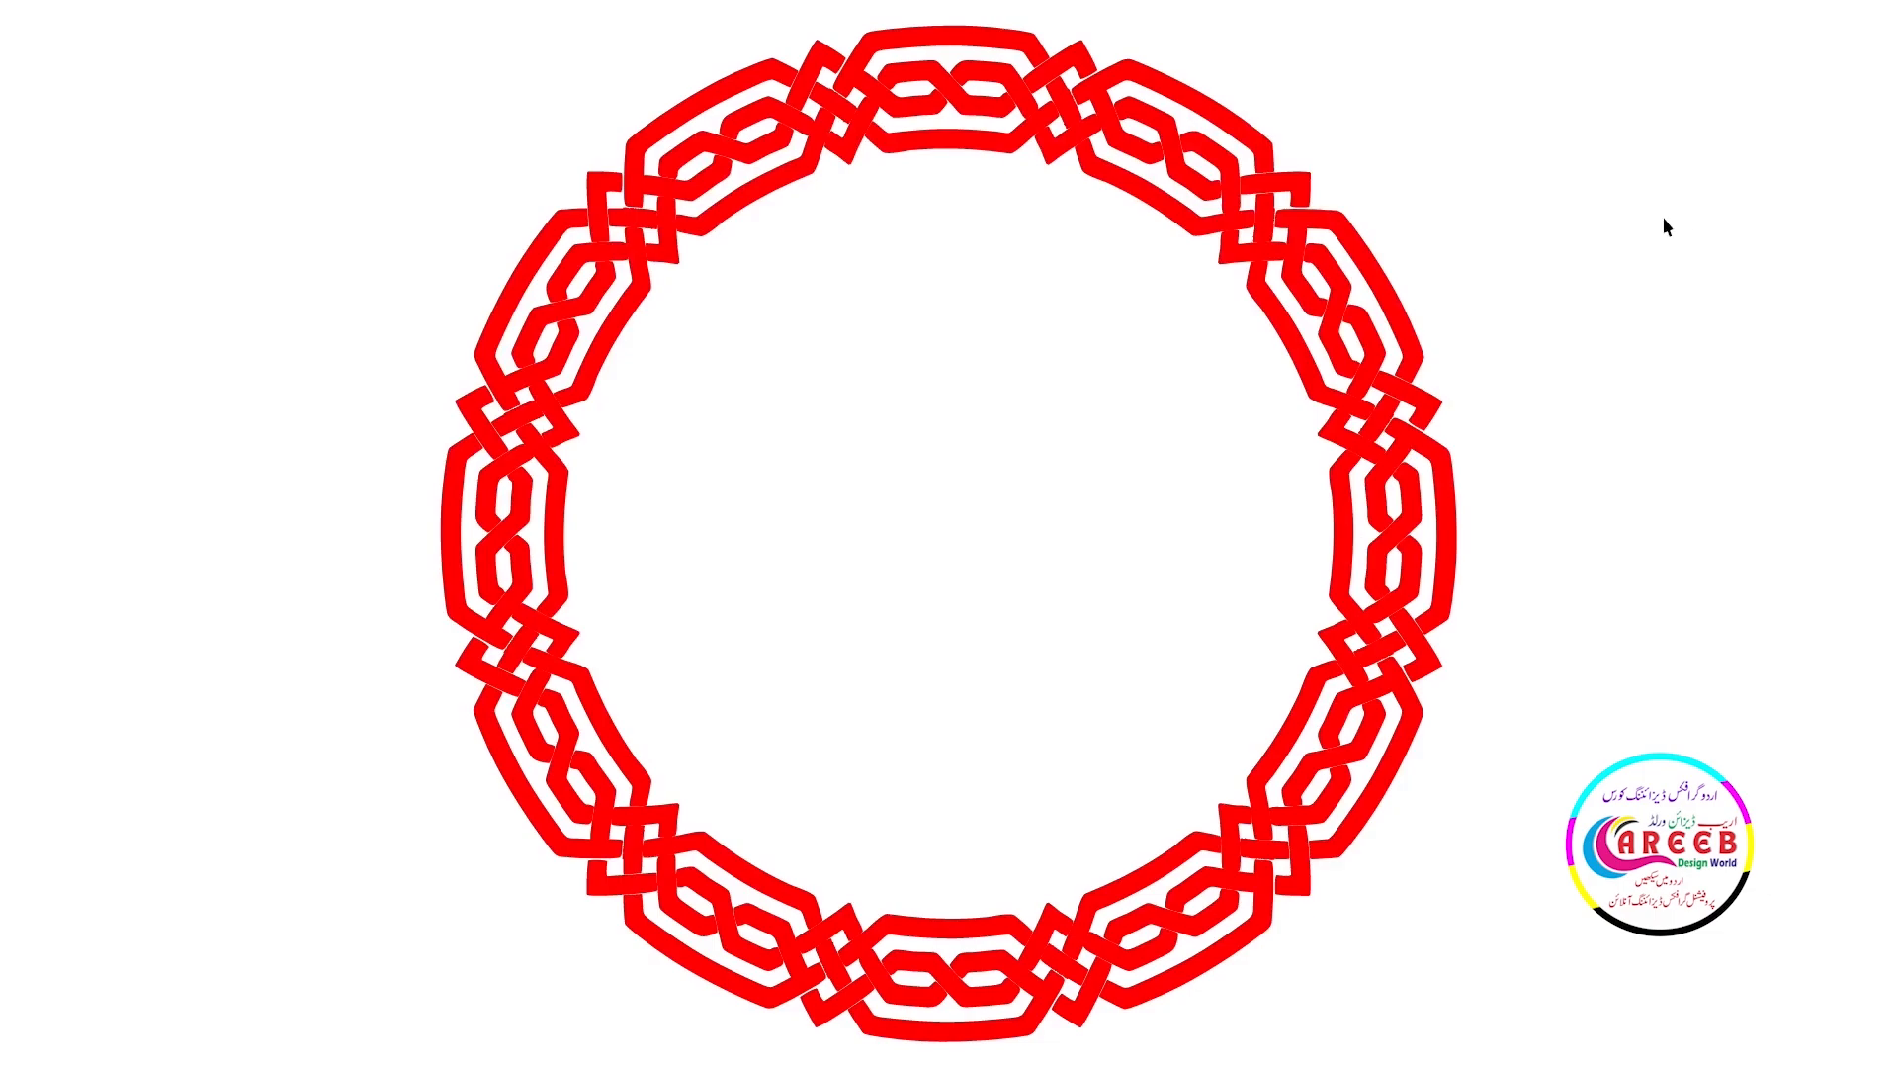
{"action": "key", "text": "Escape"}
- Place a copy of the red knot ring to the right of the original, and select the original
{"action": "key", "text": "F3"}
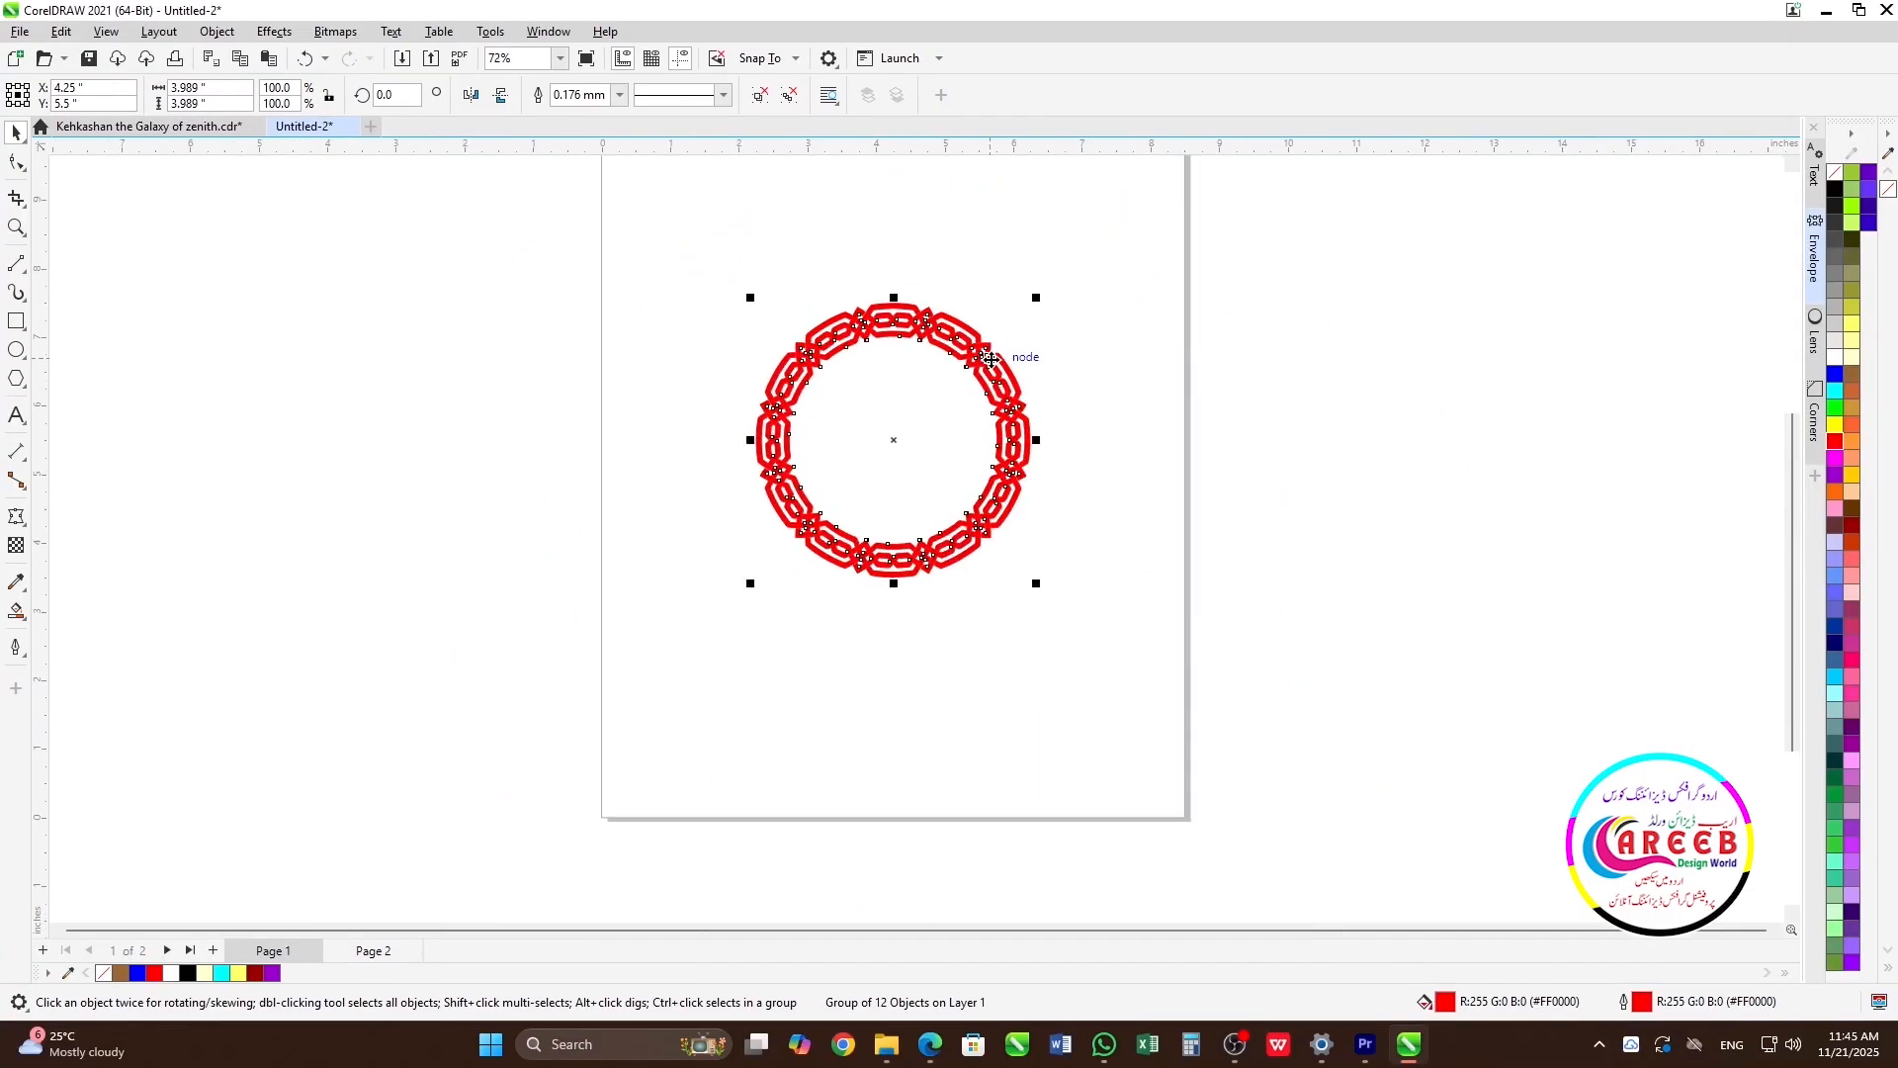
{"action": "left_click_drag", "start_coordinate": [989, 356], "coordinate": [1294, 374]}
{"action": "right_click", "coordinate": [1294, 373]}
{"action": "left_click", "coordinate": [952, 335]}
- Apply a Texture effect to the original ring for a glossy, raised look
{"action": "left_click", "coordinate": [275, 31]}
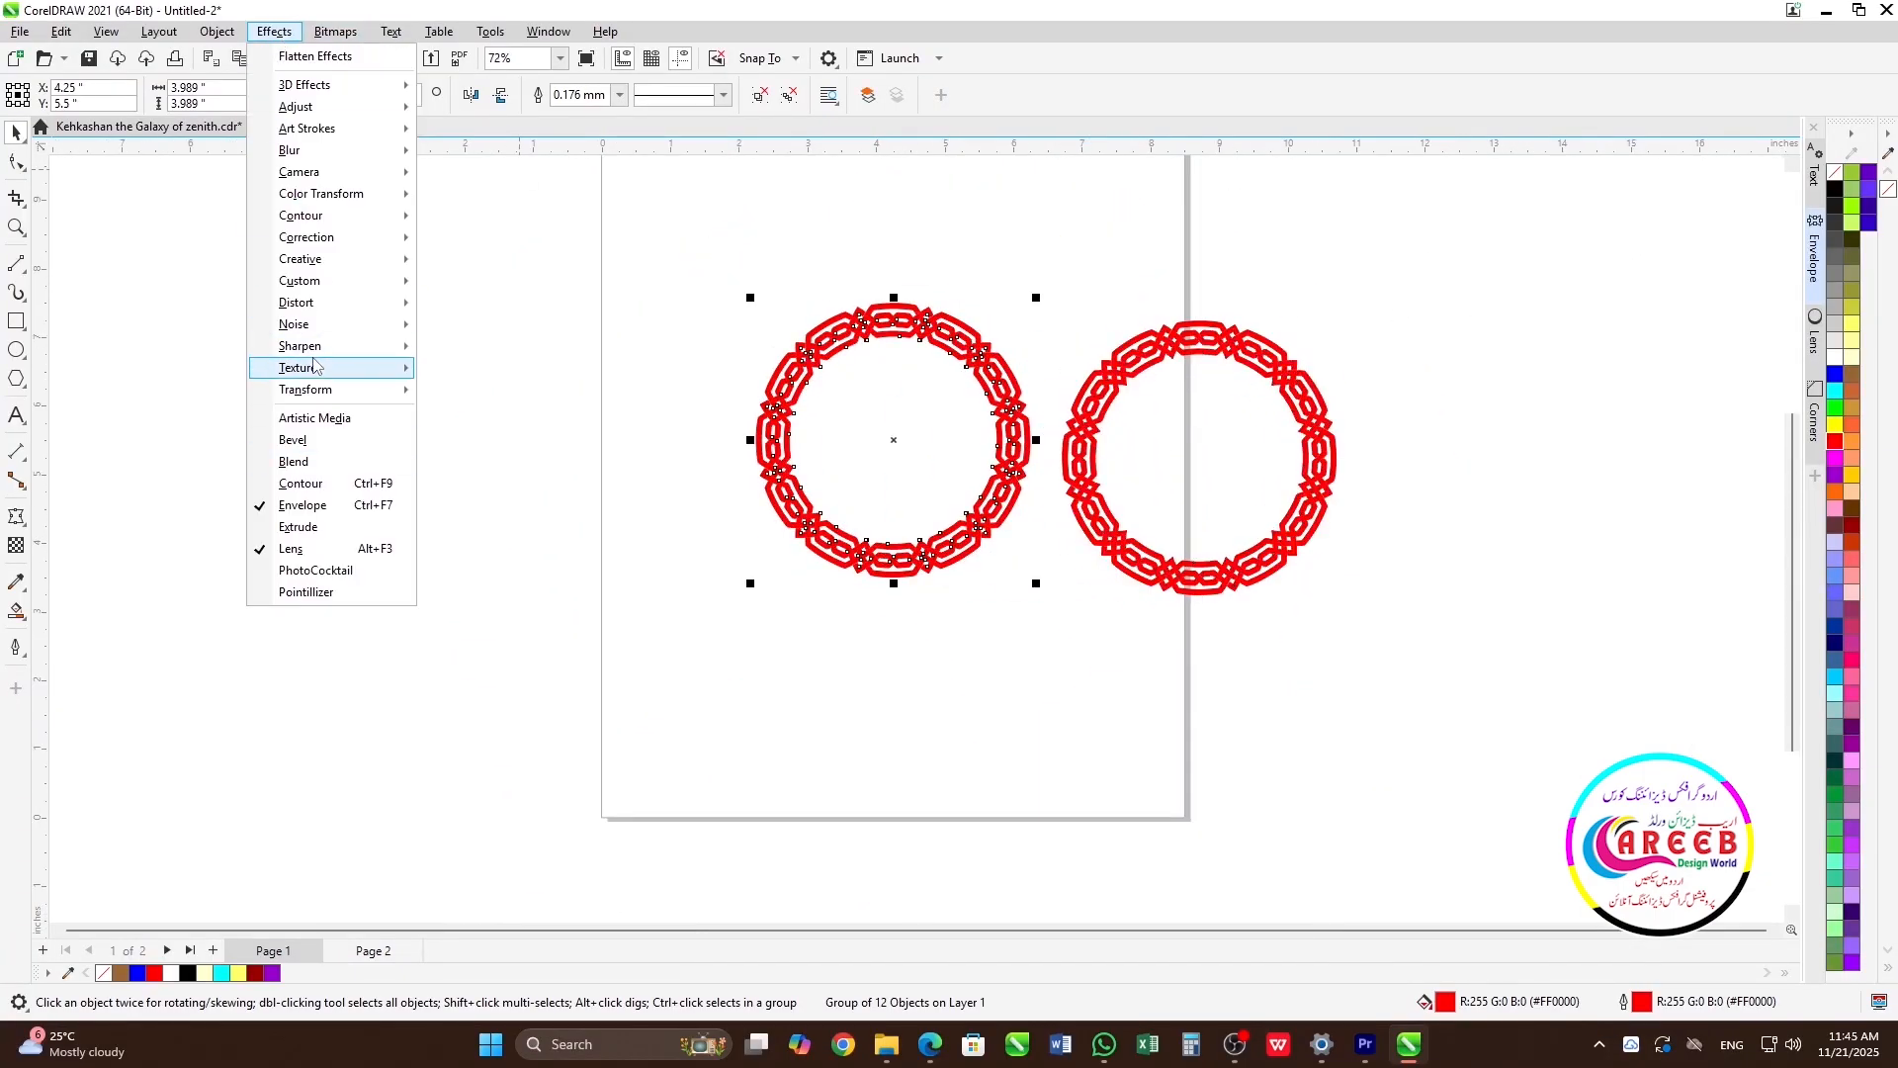
{"action": "mouse_move", "coordinate": [339, 368]}
{"action": "left_click", "coordinate": [488, 432]}
{"action": "key", "text": "Return"}
{"action": "scroll", "coordinate": [1187, 307], "scroll_direction": "up", "scroll_amount": 4}
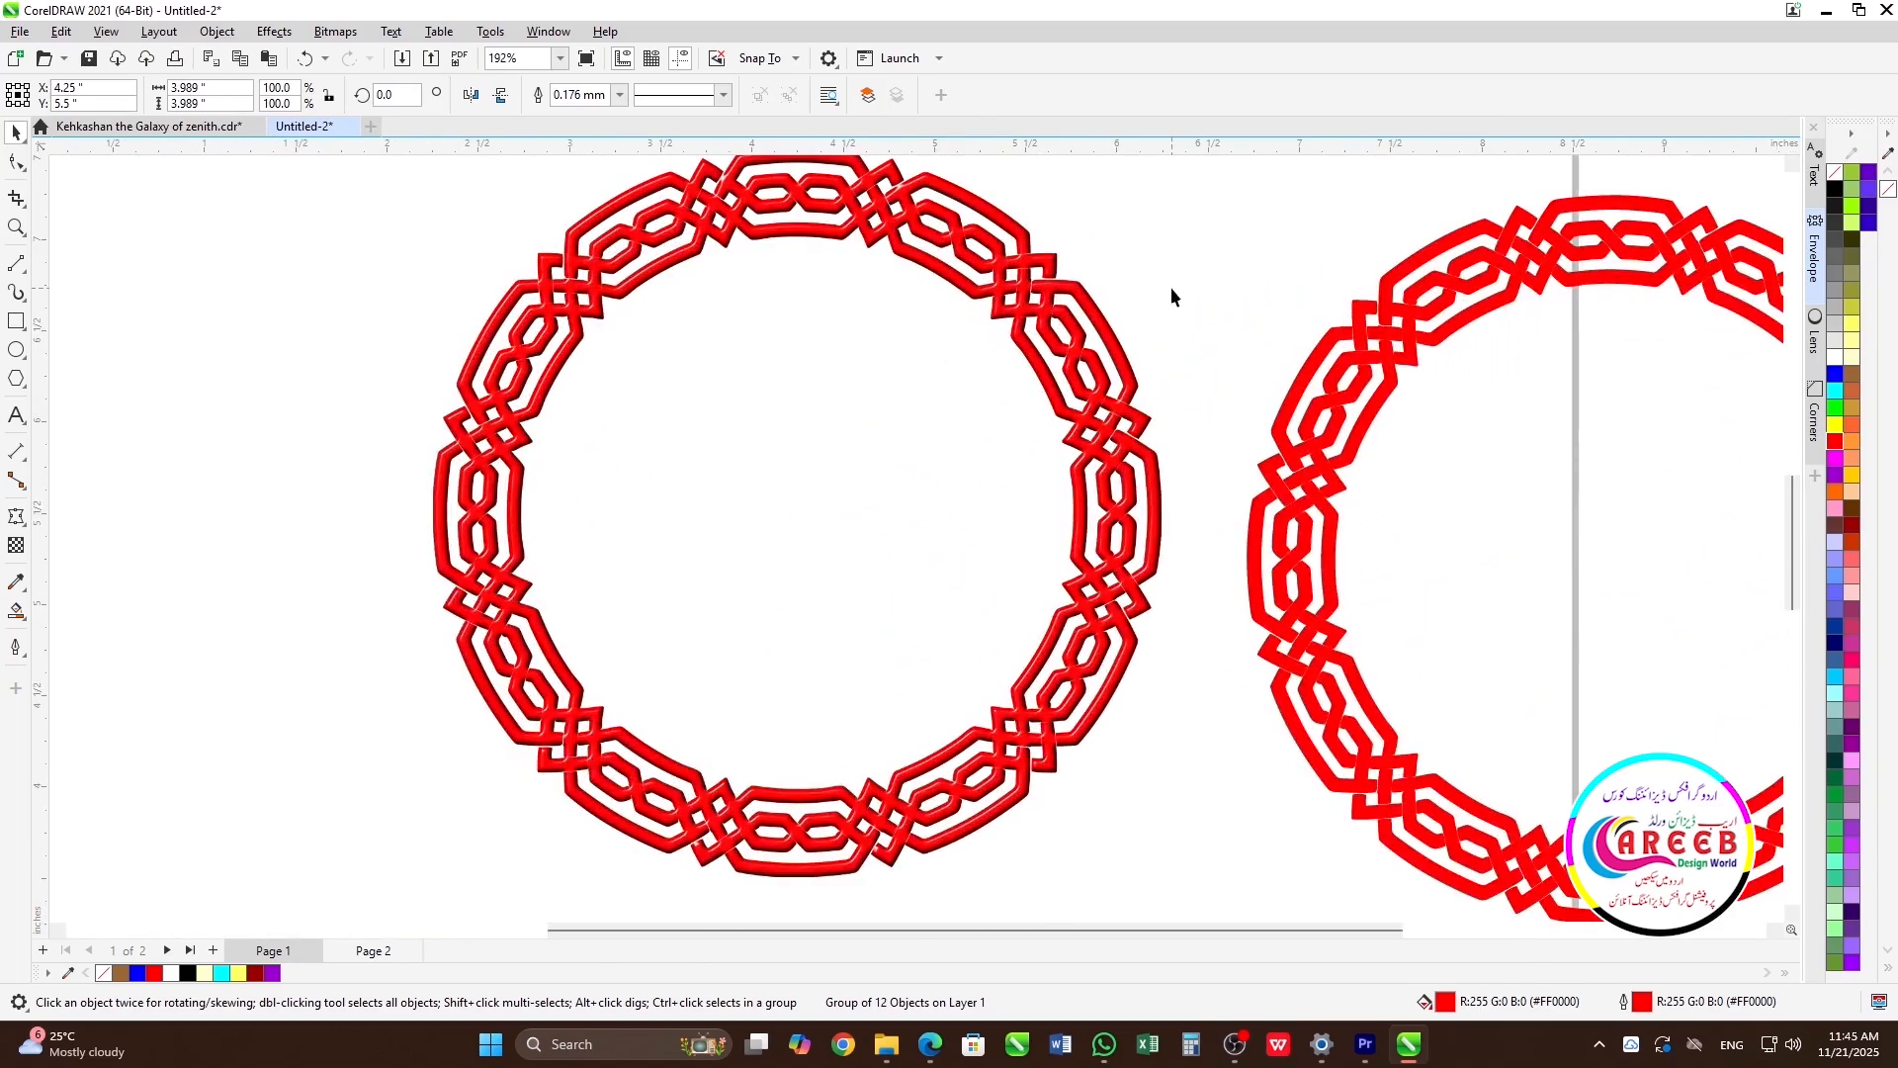
- Recolour the flat ring purple with no outline, and place a copy of it left of the glossy red ring
{"action": "scroll", "coordinate": [1187, 297], "scroll_direction": "down", "scroll_amount": 4}
{"action": "left_click", "coordinate": [1174, 400]}
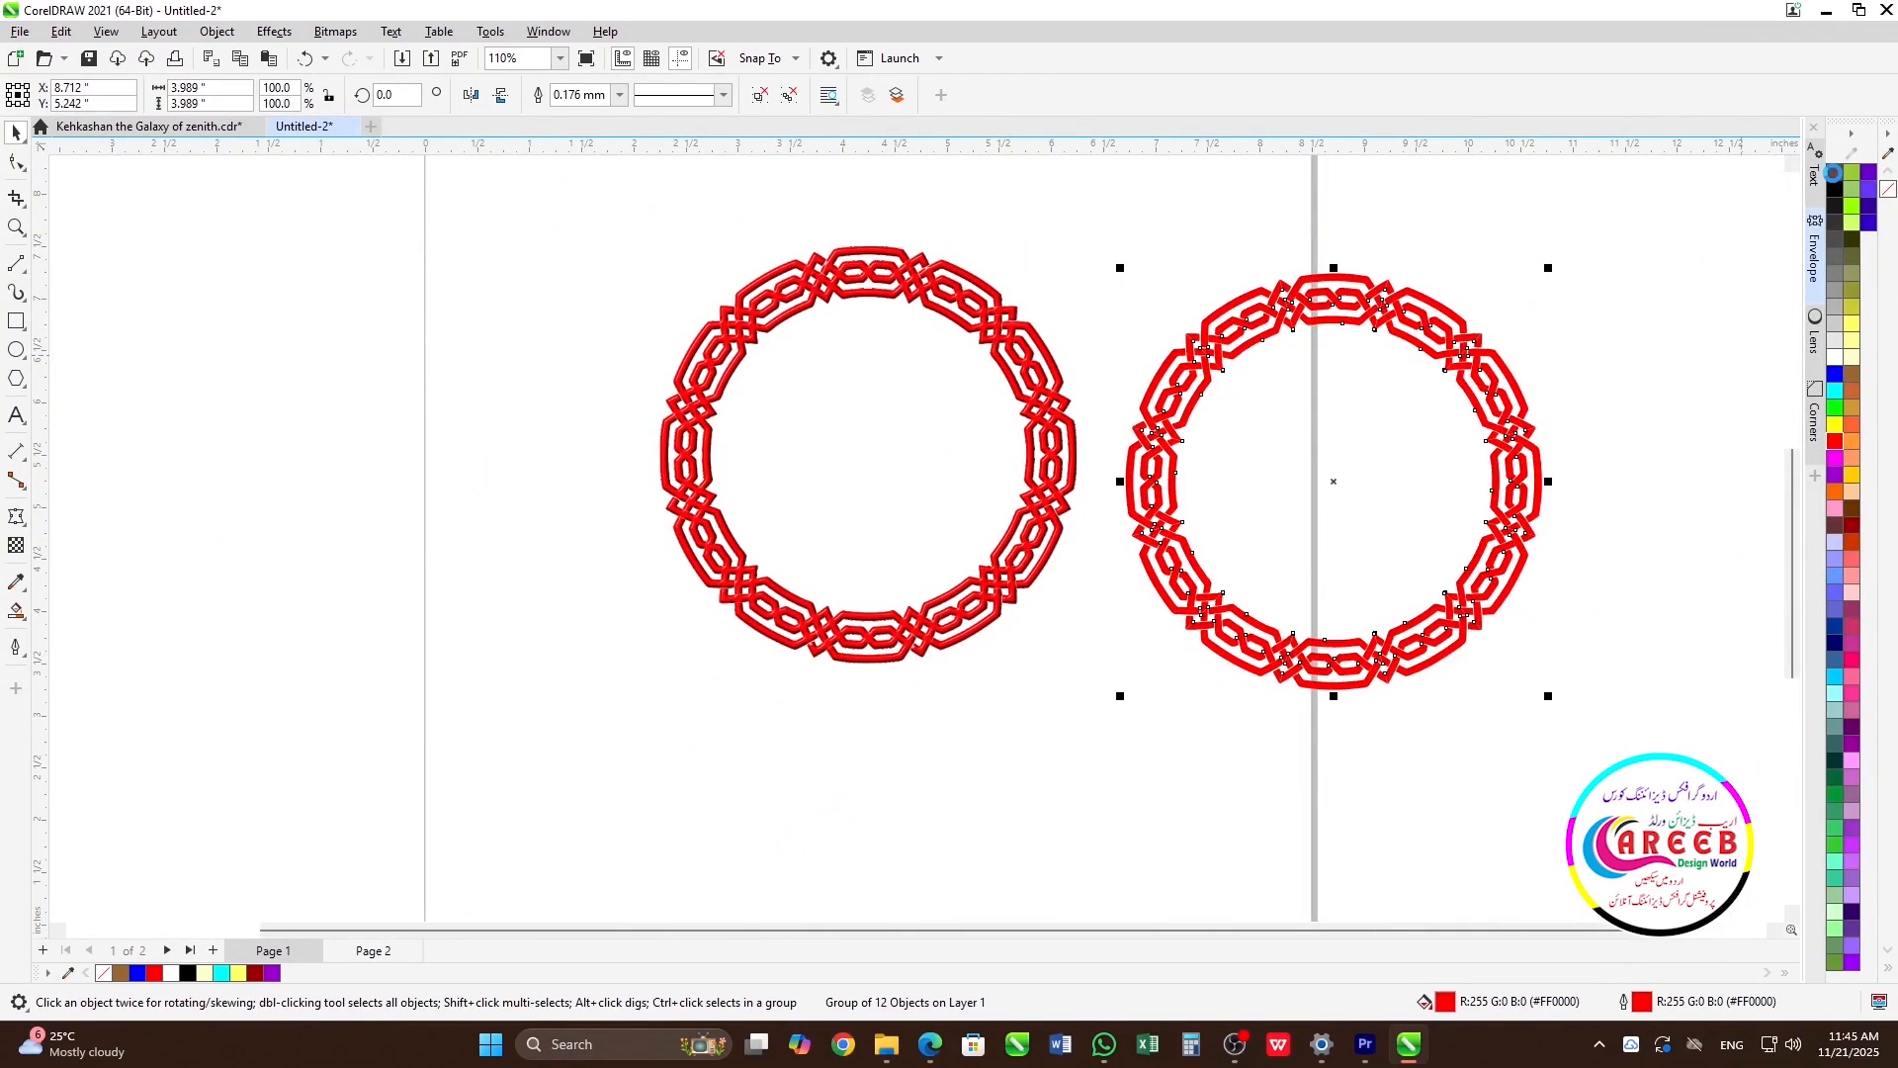
{"action": "left_click", "coordinate": [1837, 482]}
{"action": "scroll", "coordinate": [1236, 455], "scroll_direction": "down", "scroll_amount": 3}
{"action": "left_click_drag", "start_coordinate": [1236, 454], "coordinate": [714, 445]}
- Apply a Texture effect to the left purple ring for a glossy, raised look
{"action": "left_click", "coordinate": [276, 32]}
{"action": "mouse_move", "coordinate": [317, 369]}
{"action": "left_click", "coordinate": [471, 456]}
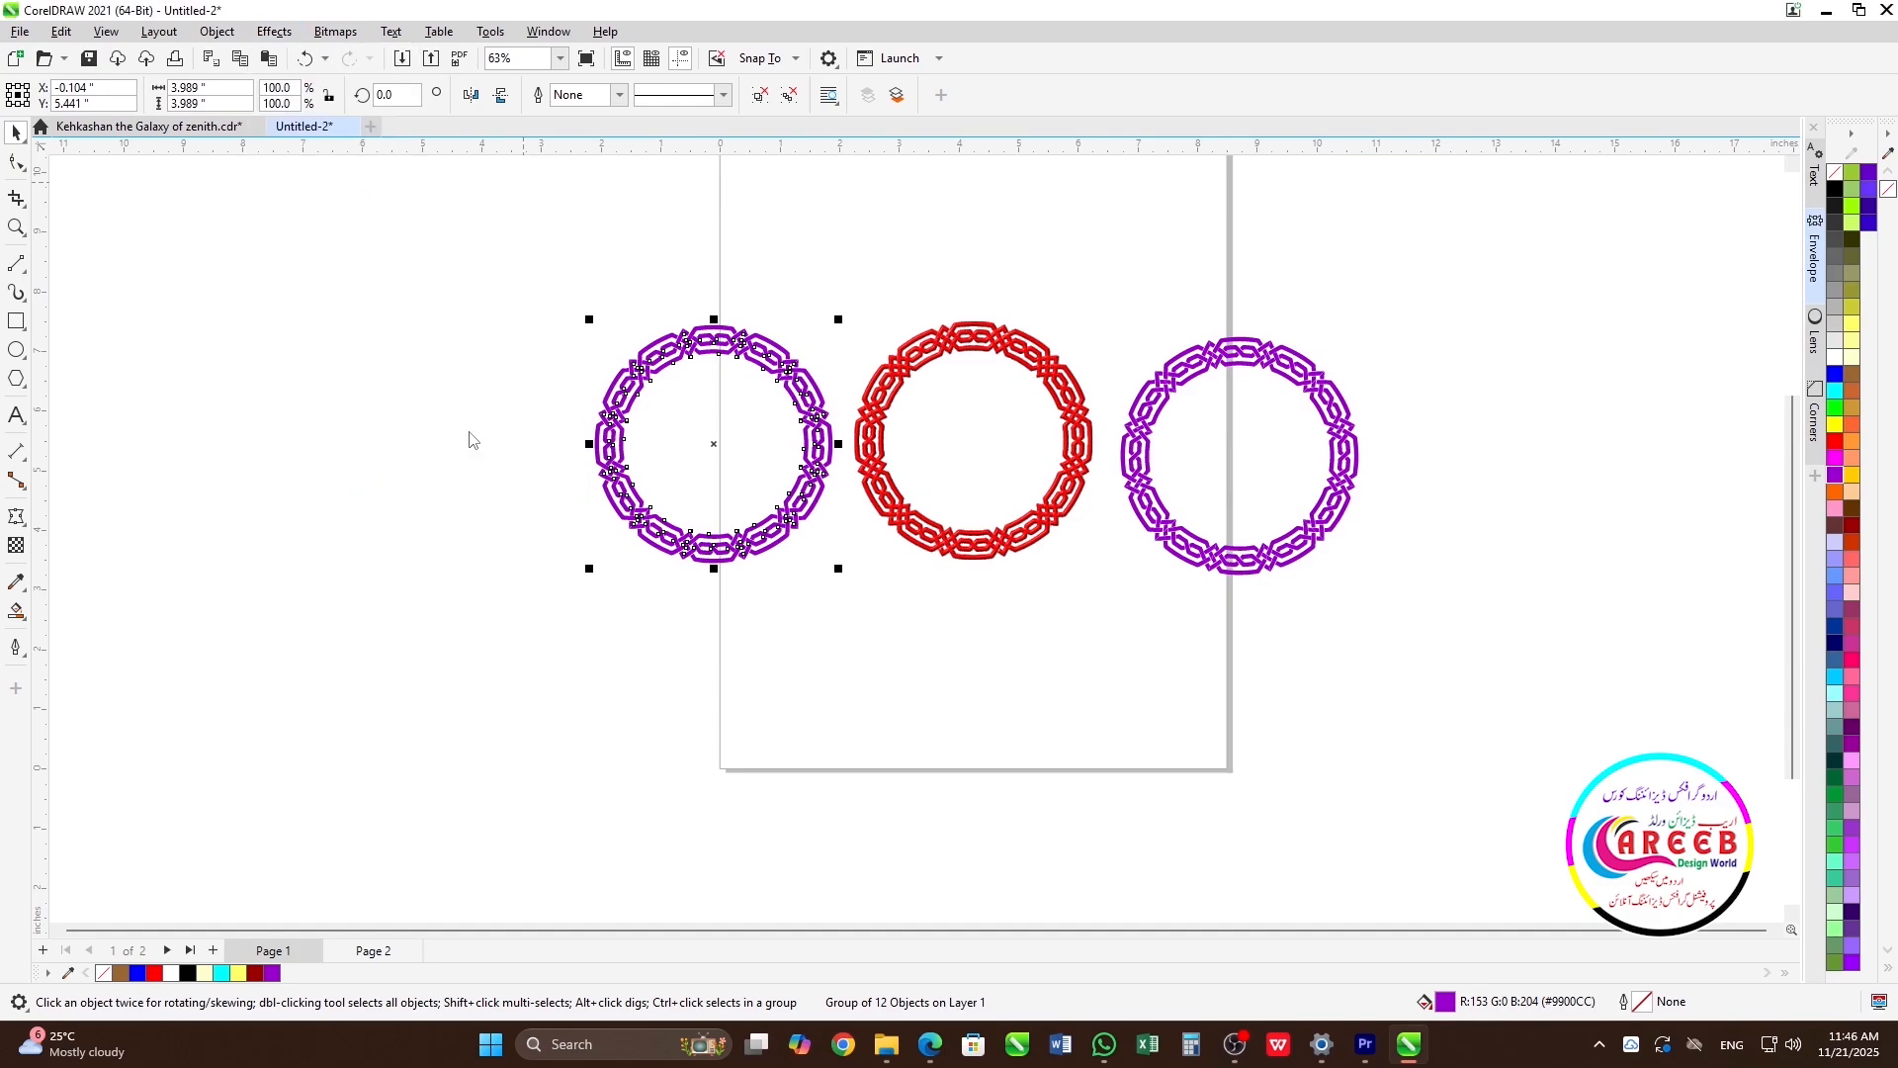
- Examine the textured purple and red rings up close and compare them with the flat purple ring
{"action": "left_click", "coordinate": [1050, 625]}
{"action": "scroll", "coordinate": [741, 338], "scroll_direction": "up", "scroll_amount": 1}
{"action": "scroll", "coordinate": [742, 338], "scroll_direction": "up", "scroll_amount": 2}
{"action": "left_click", "coordinate": [955, 258]}
{"action": "scroll", "coordinate": [595, 331], "scroll_direction": "down", "scroll_amount": 2}
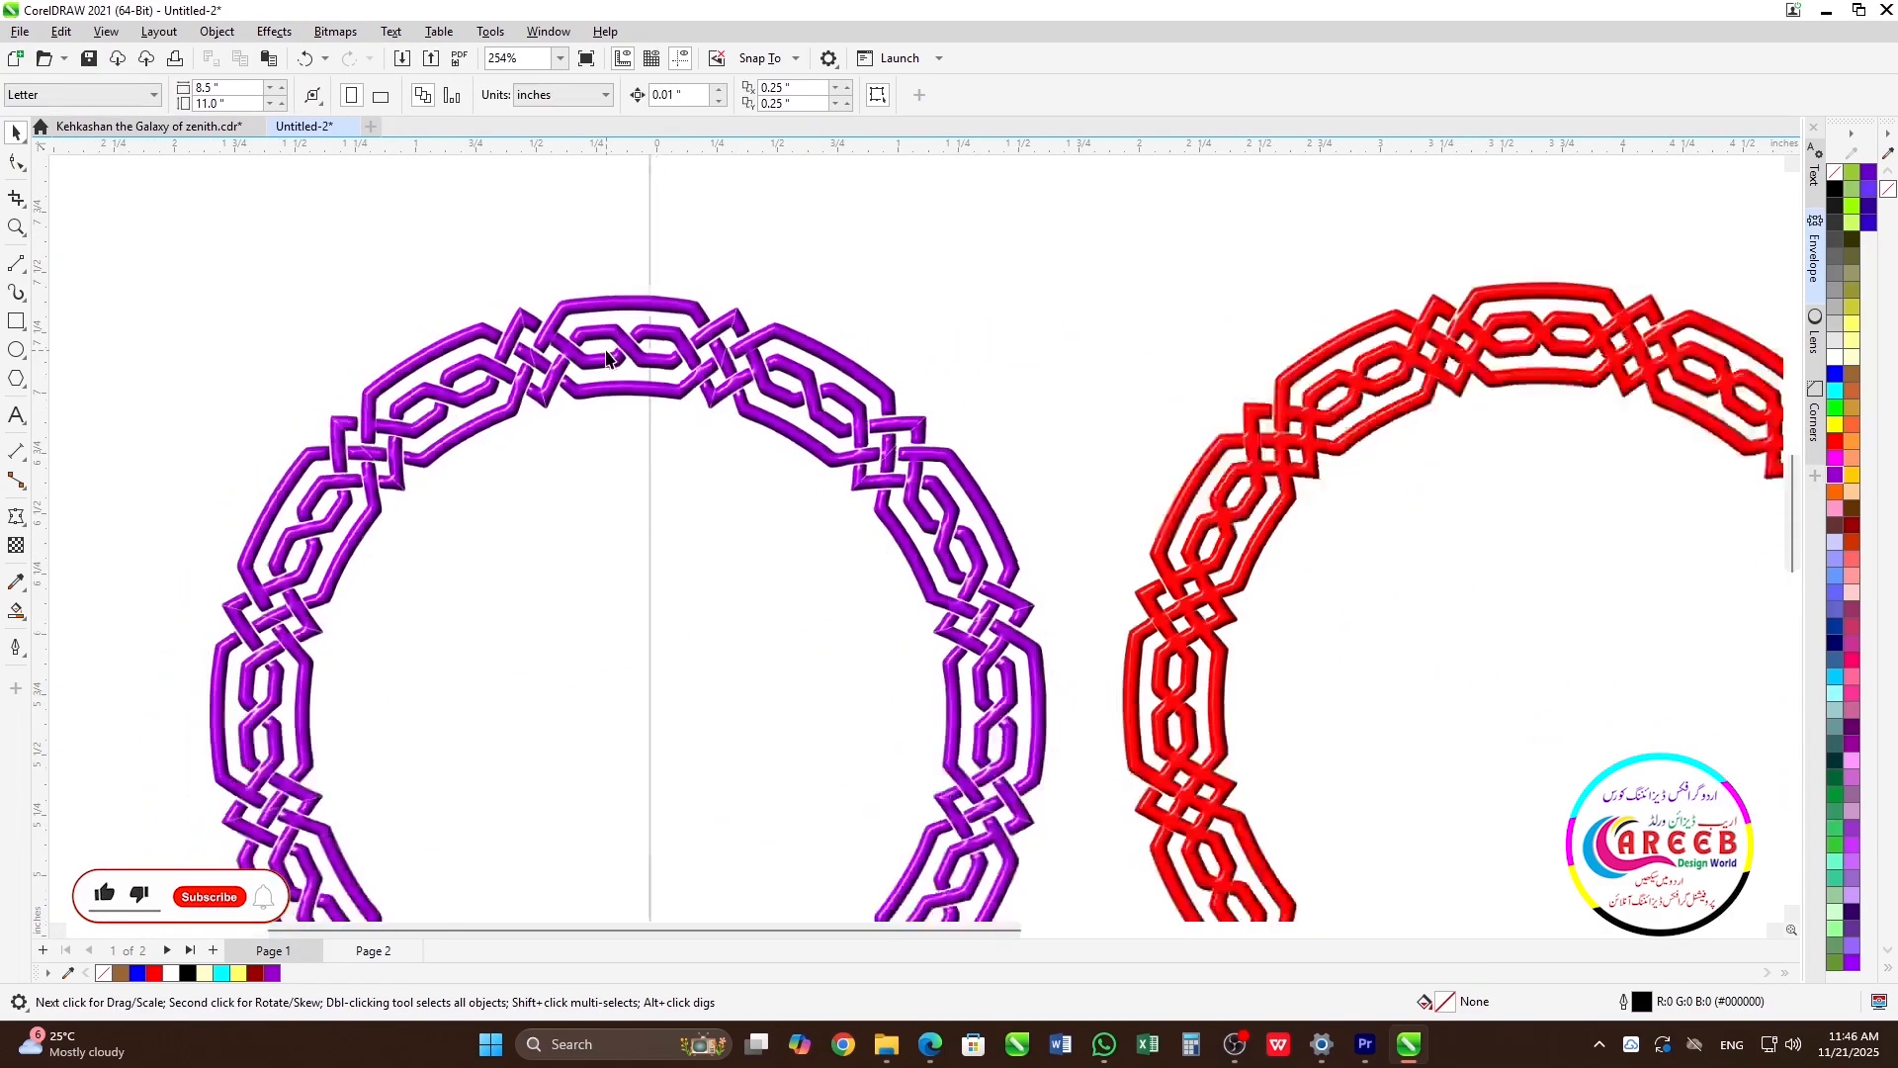
{"action": "scroll", "coordinate": [715, 480], "scroll_direction": "up", "scroll_amount": 2}
{"action": "scroll", "coordinate": [716, 481], "scroll_direction": "down", "scroll_amount": 2}
{"action": "scroll", "coordinate": [726, 400], "scroll_direction": "up", "scroll_amount": 2}
{"action": "scroll", "coordinate": [737, 396], "scroll_direction": "down", "scroll_amount": 4}
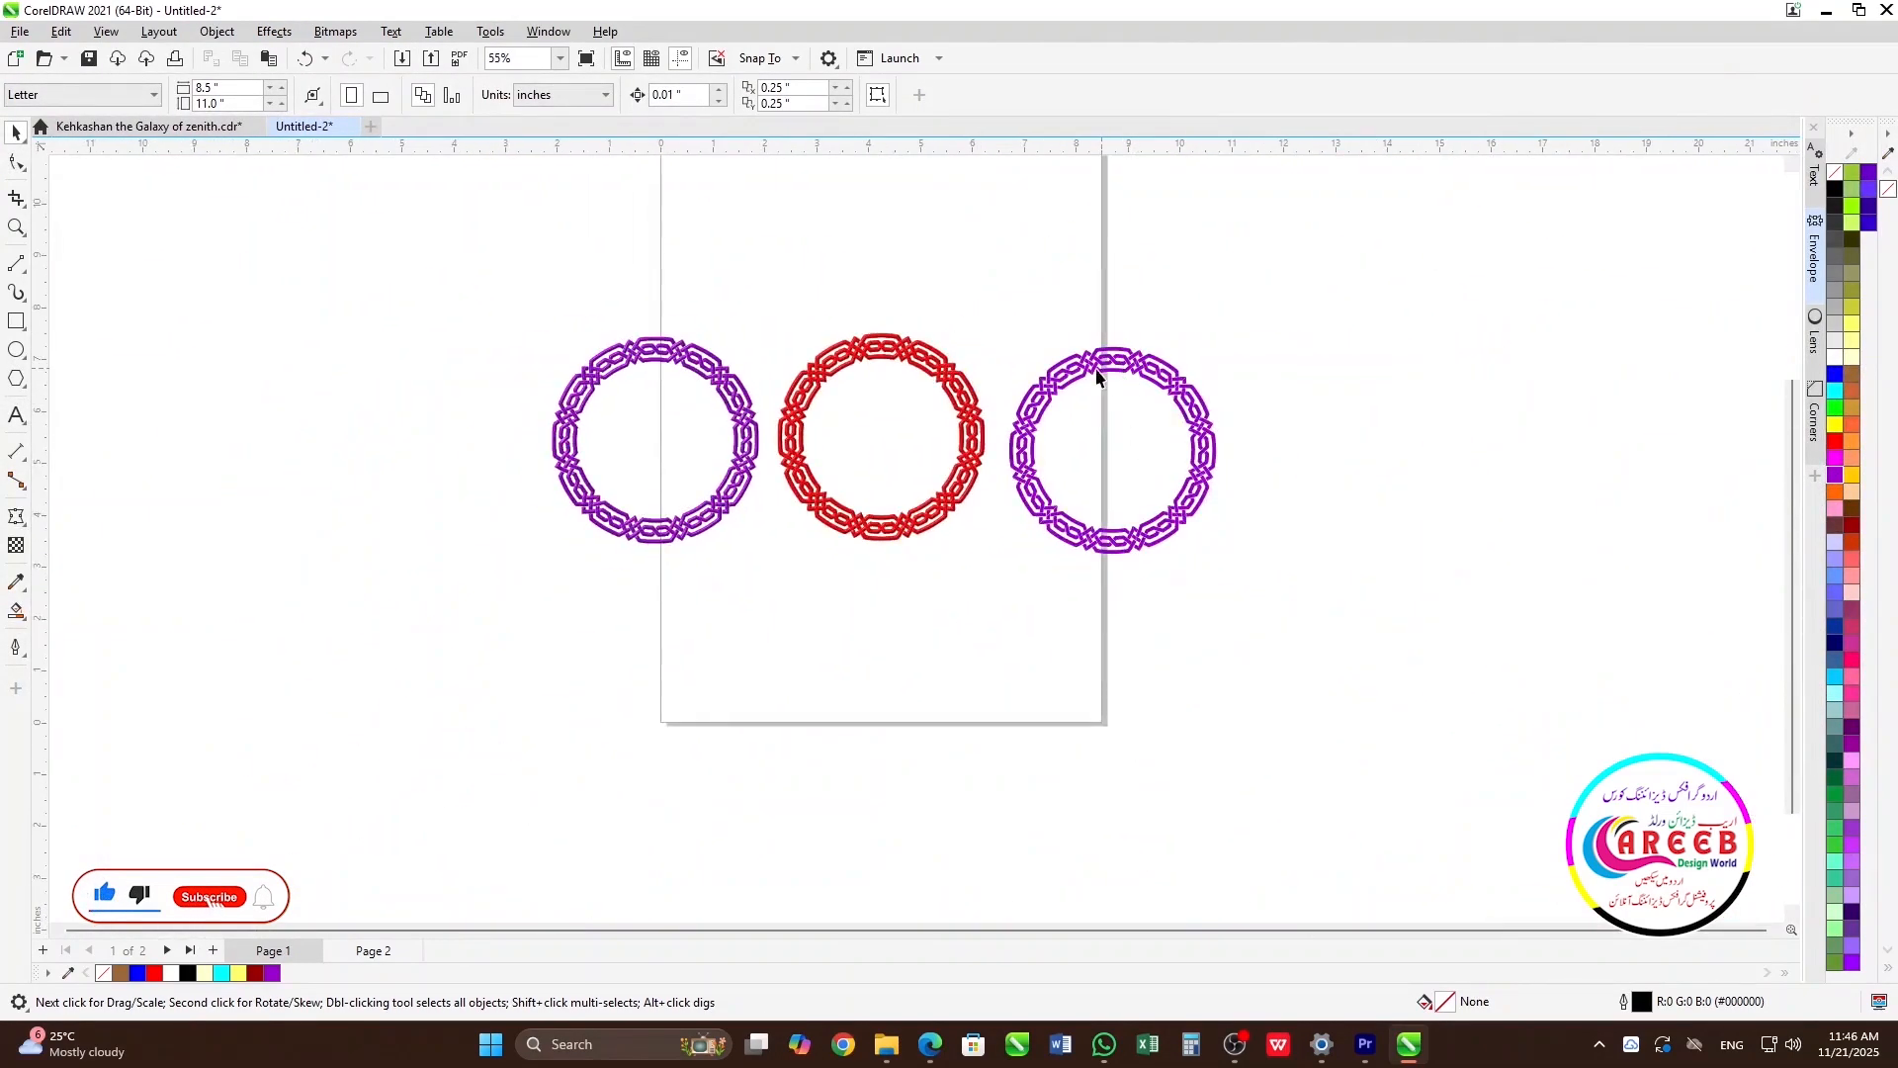
{"action": "left_click", "coordinate": [959, 391]}
{"action": "left_click", "coordinate": [1234, 376]}
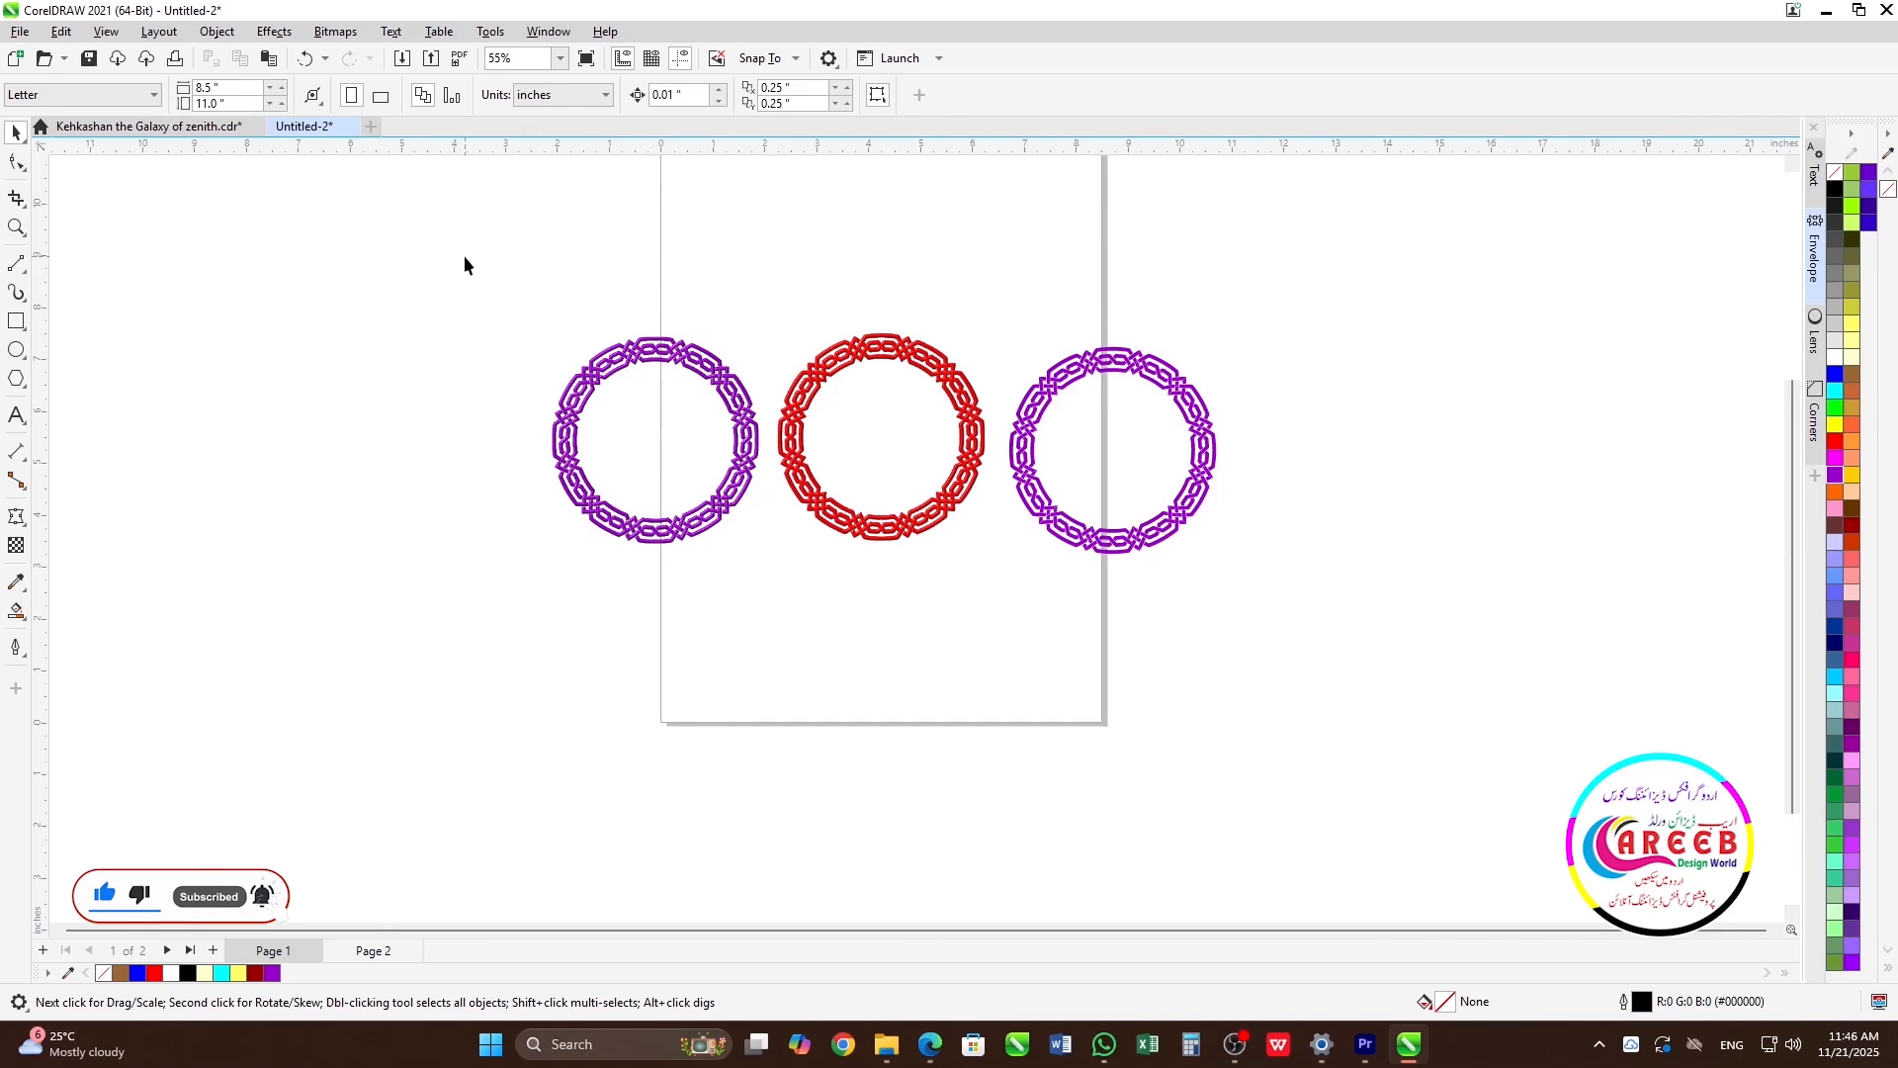
- Move the flat purple ring onto a new page inserted before page 1
{"action": "left_click", "coordinate": [1146, 373]}
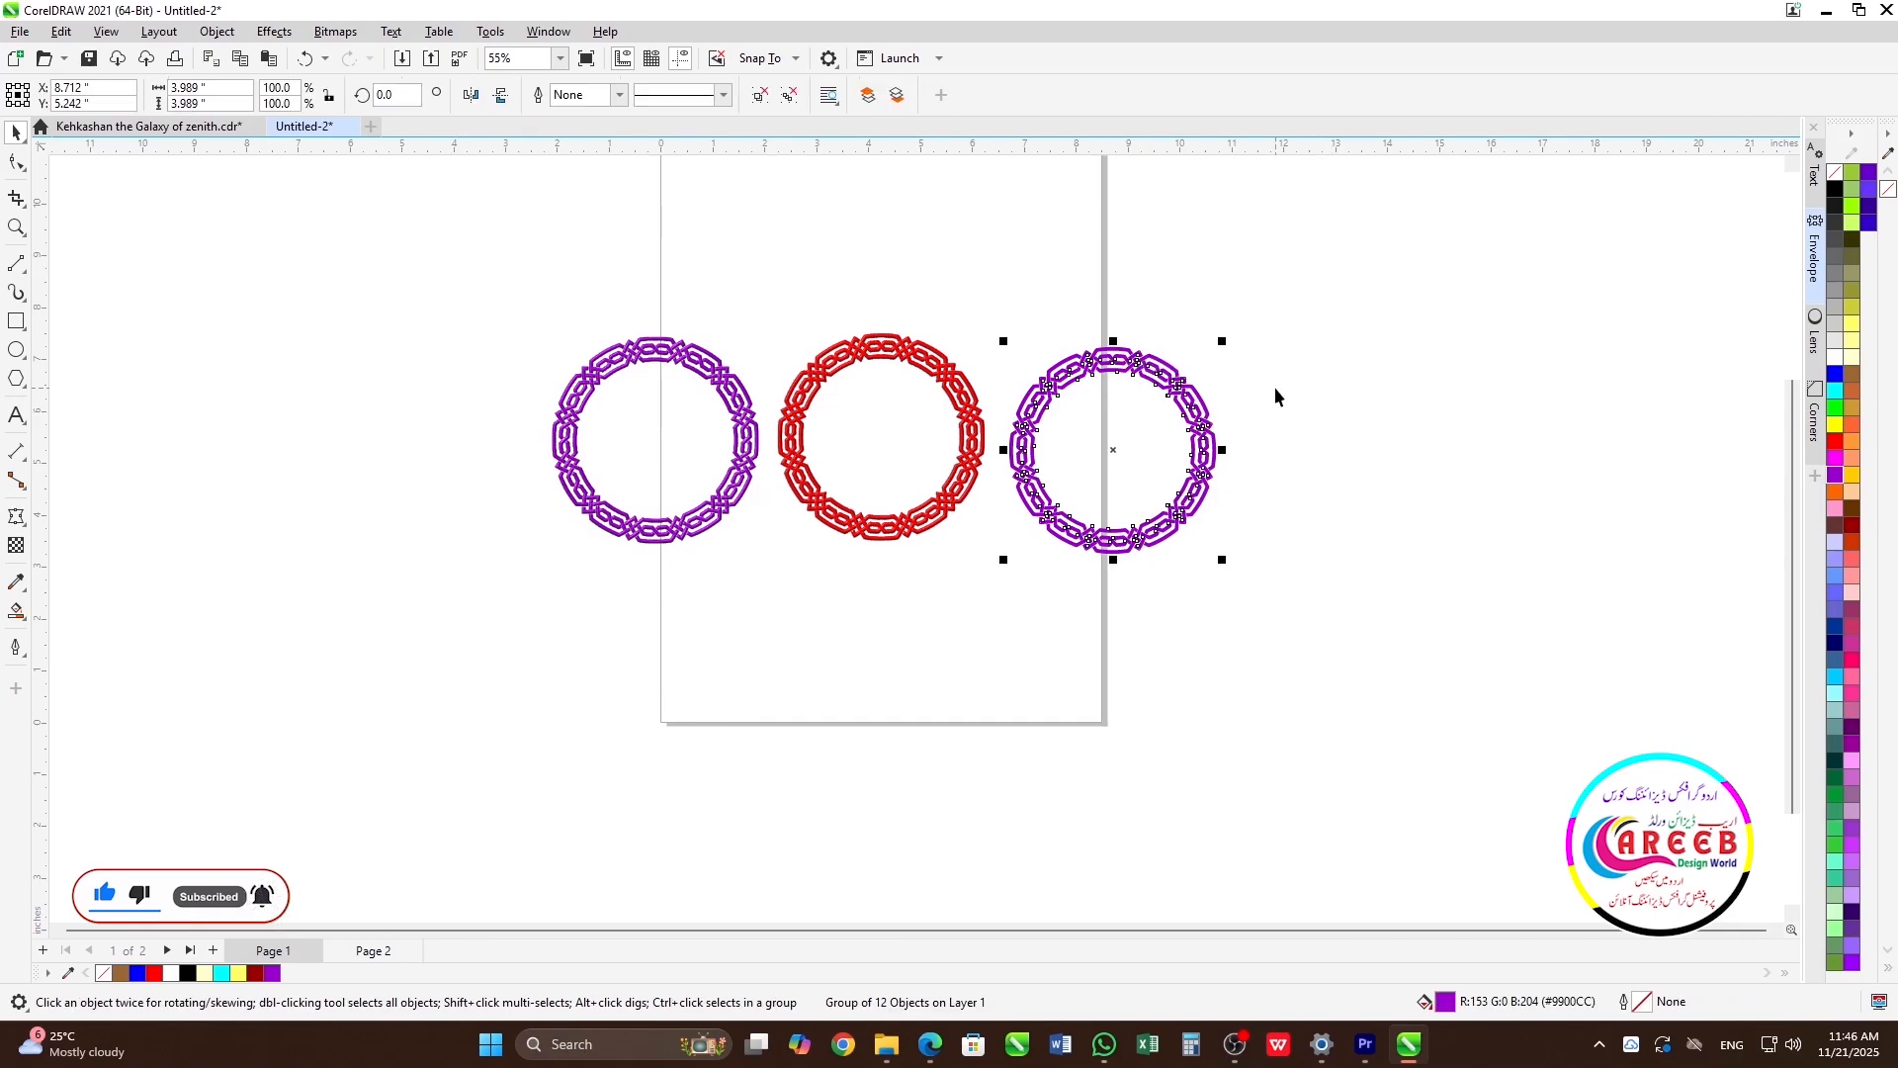
{"action": "key", "text": "Delete"}
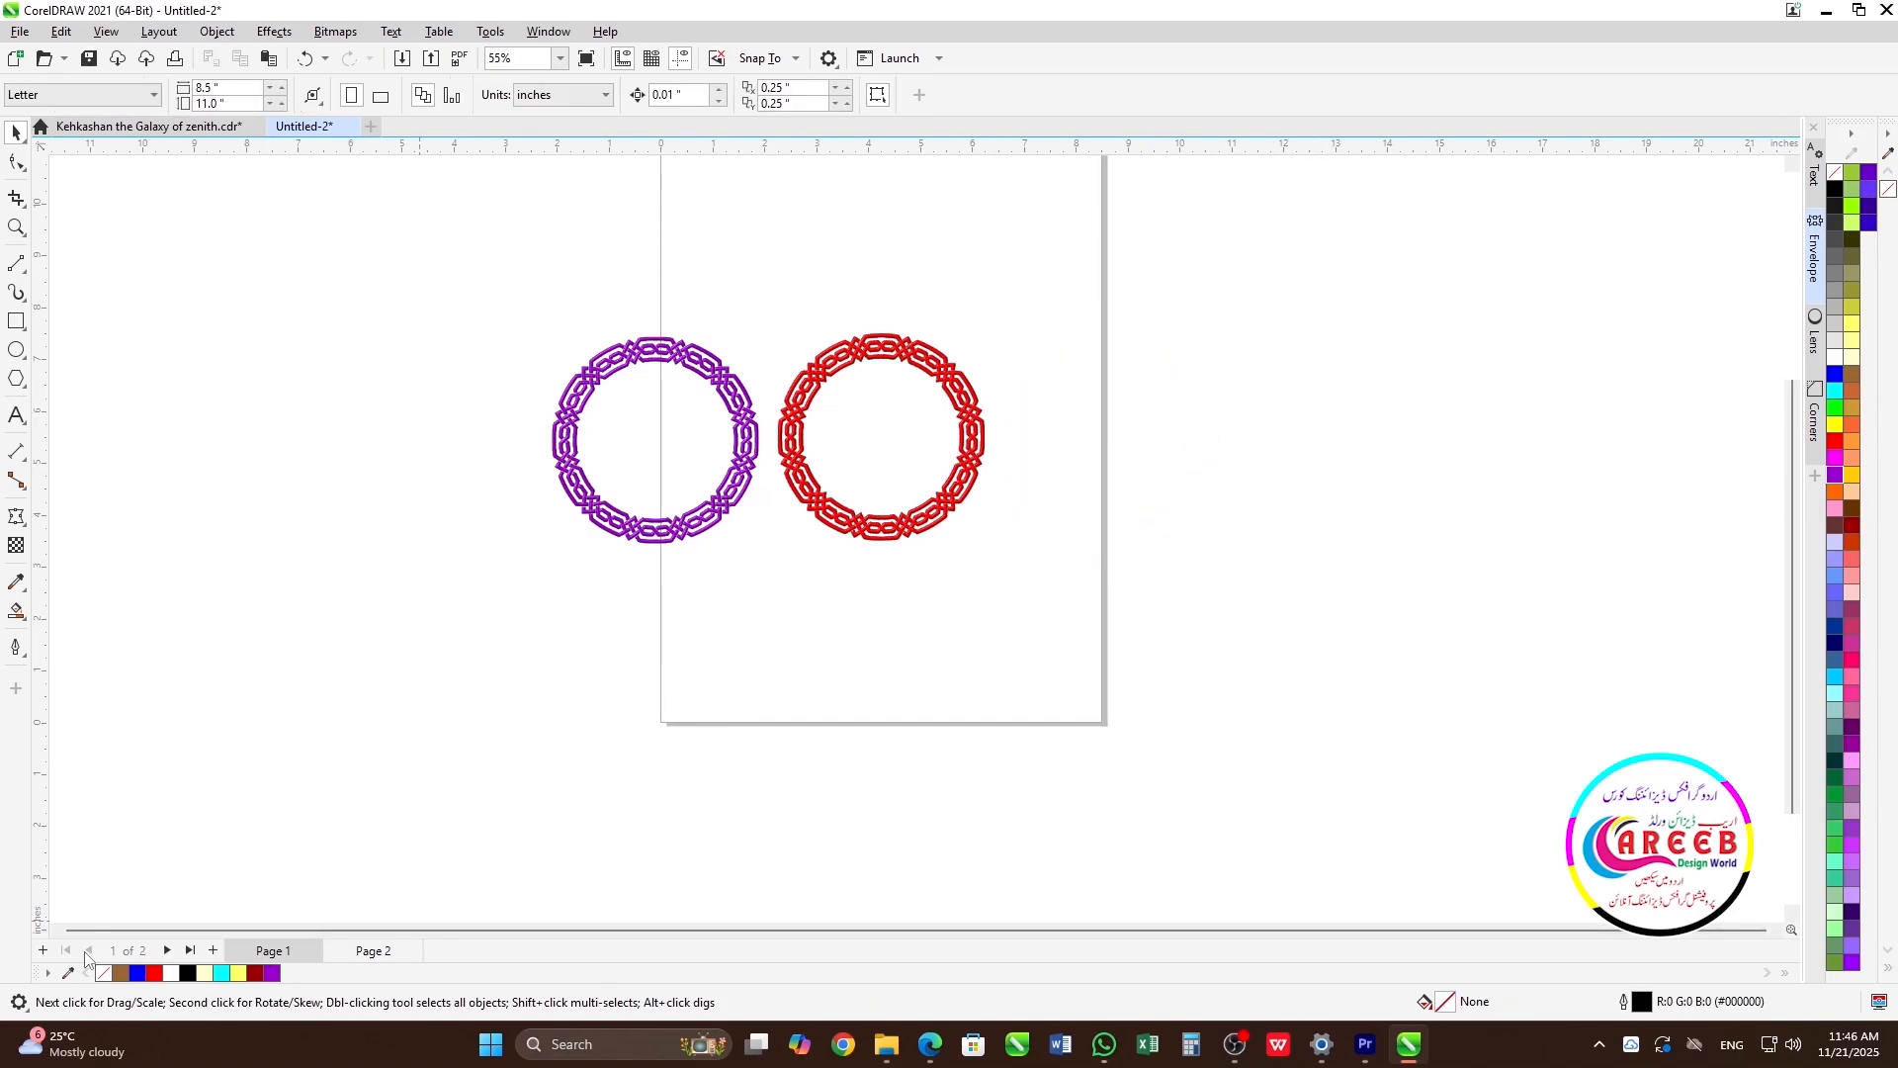
{"action": "left_click", "coordinate": [46, 951]}
{"action": "key", "text": "ctrl+v"}
{"action": "key", "text": "shift+F2"}
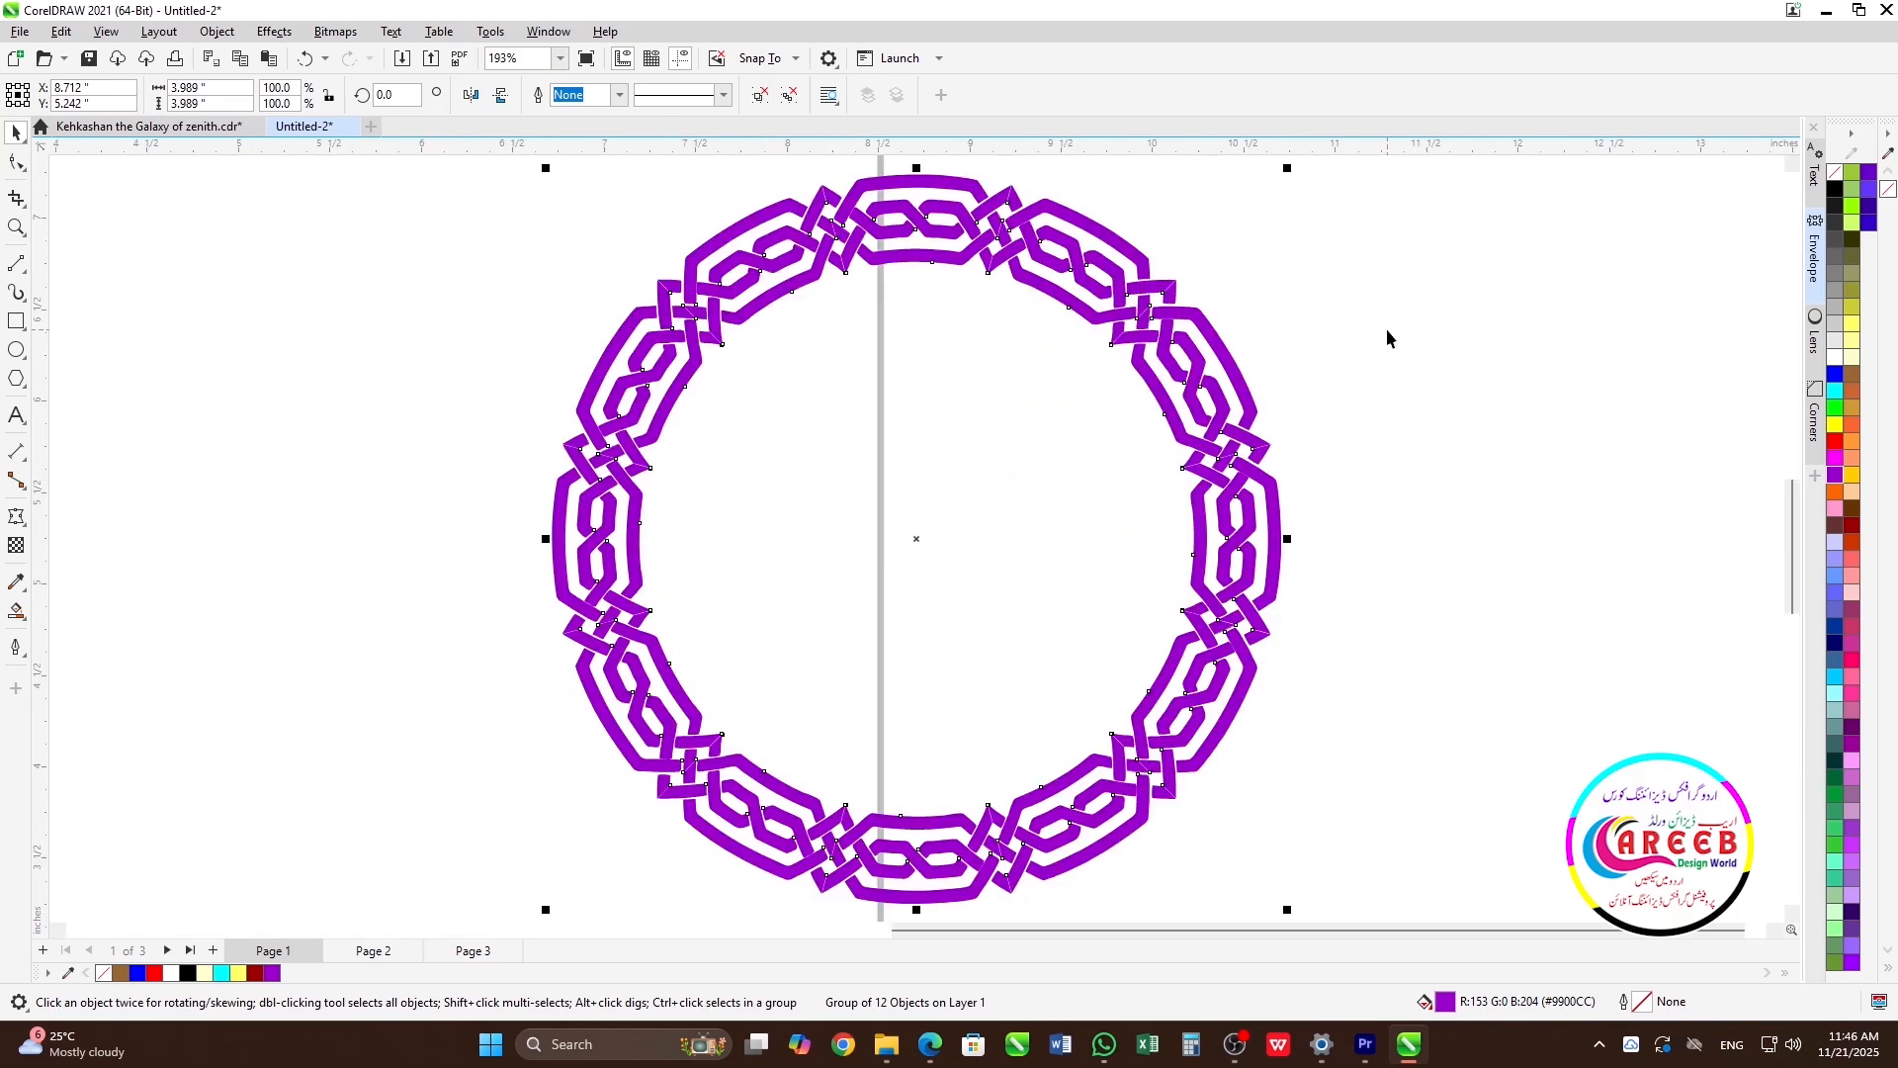
- Centre the purple ring on the new page and check its interlacing up close
{"action": "key", "text": "p"}
{"action": "scroll", "coordinate": [1141, 399], "scroll_direction": "down", "scroll_amount": 6}
{"action": "scroll", "coordinate": [1003, 360], "scroll_direction": "up", "scroll_amount": 5}
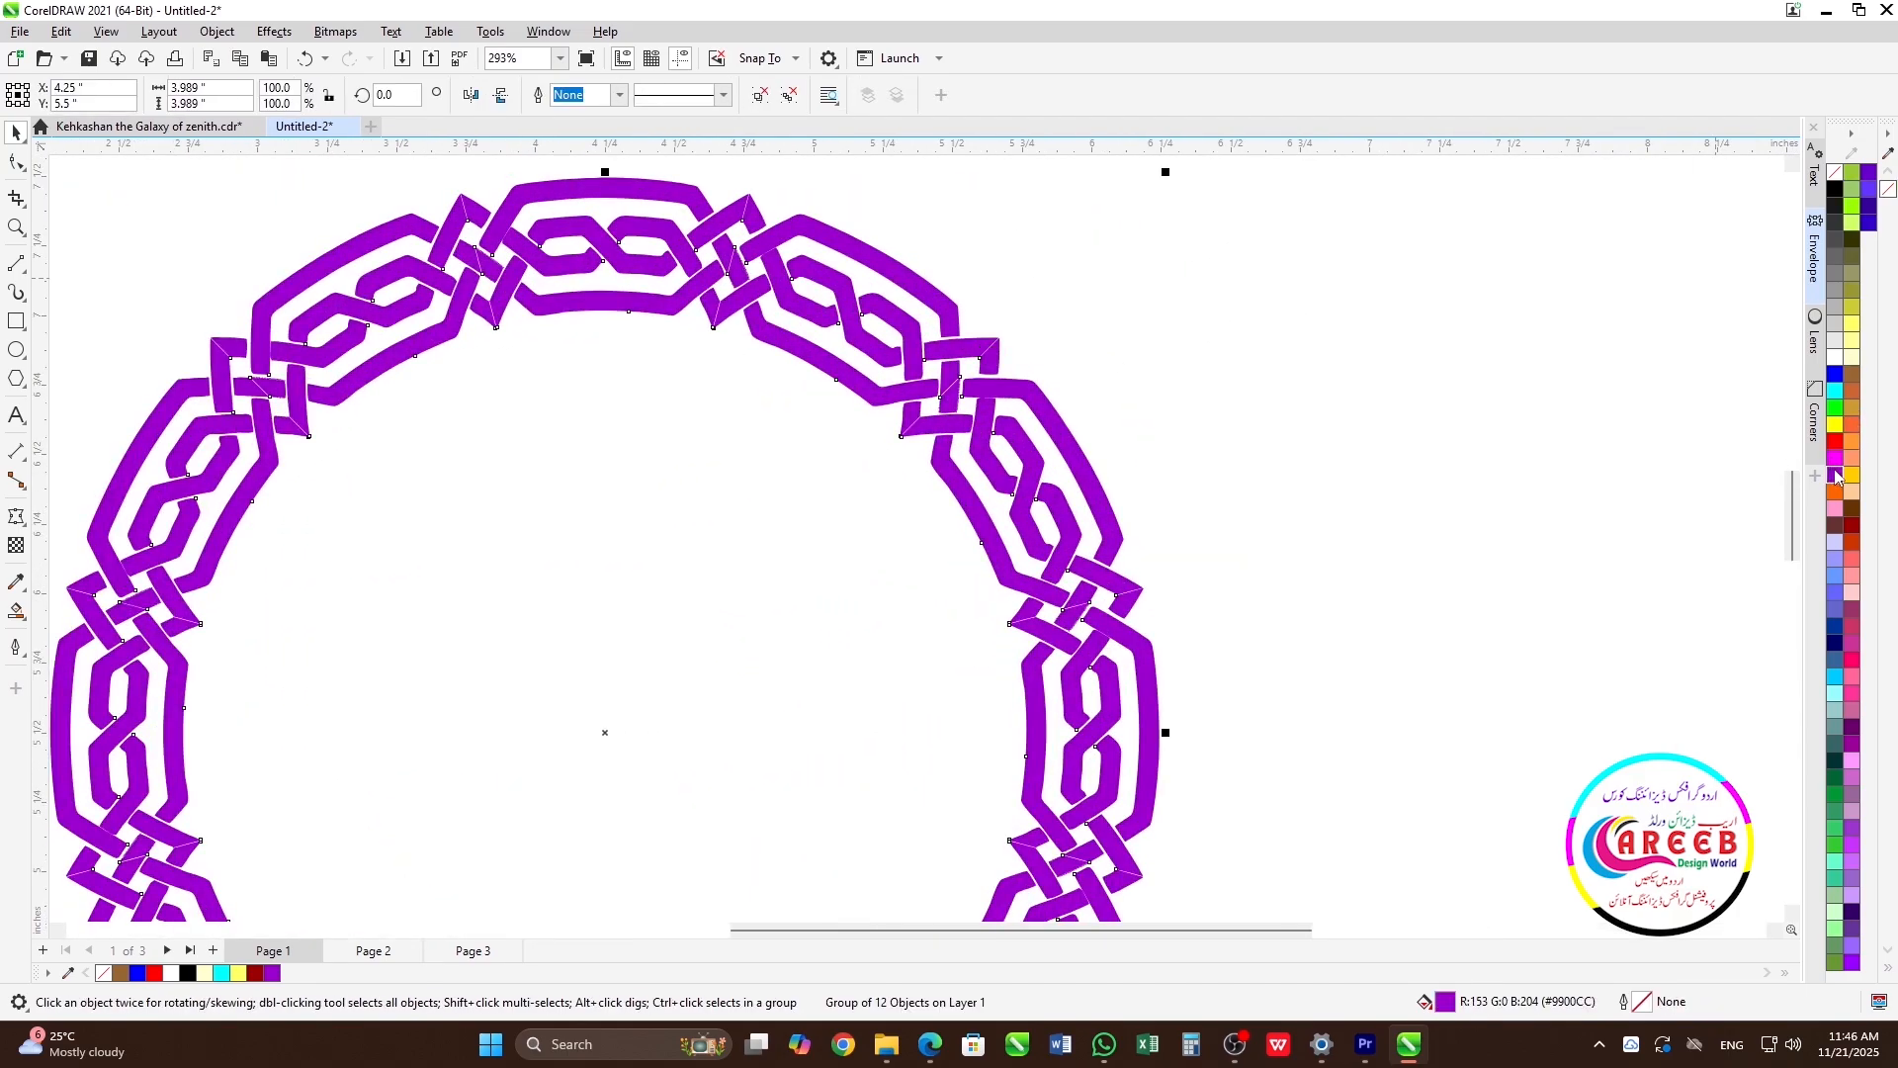
{"action": "scroll", "coordinate": [1060, 359], "scroll_direction": "down", "scroll_amount": 3}
{"action": "left_click", "coordinate": [1222, 336]}
- Draw a circle inside the purple ring, centre it on the page and set its size to 3.0 inches
{"action": "left_click", "coordinate": [15, 350]}
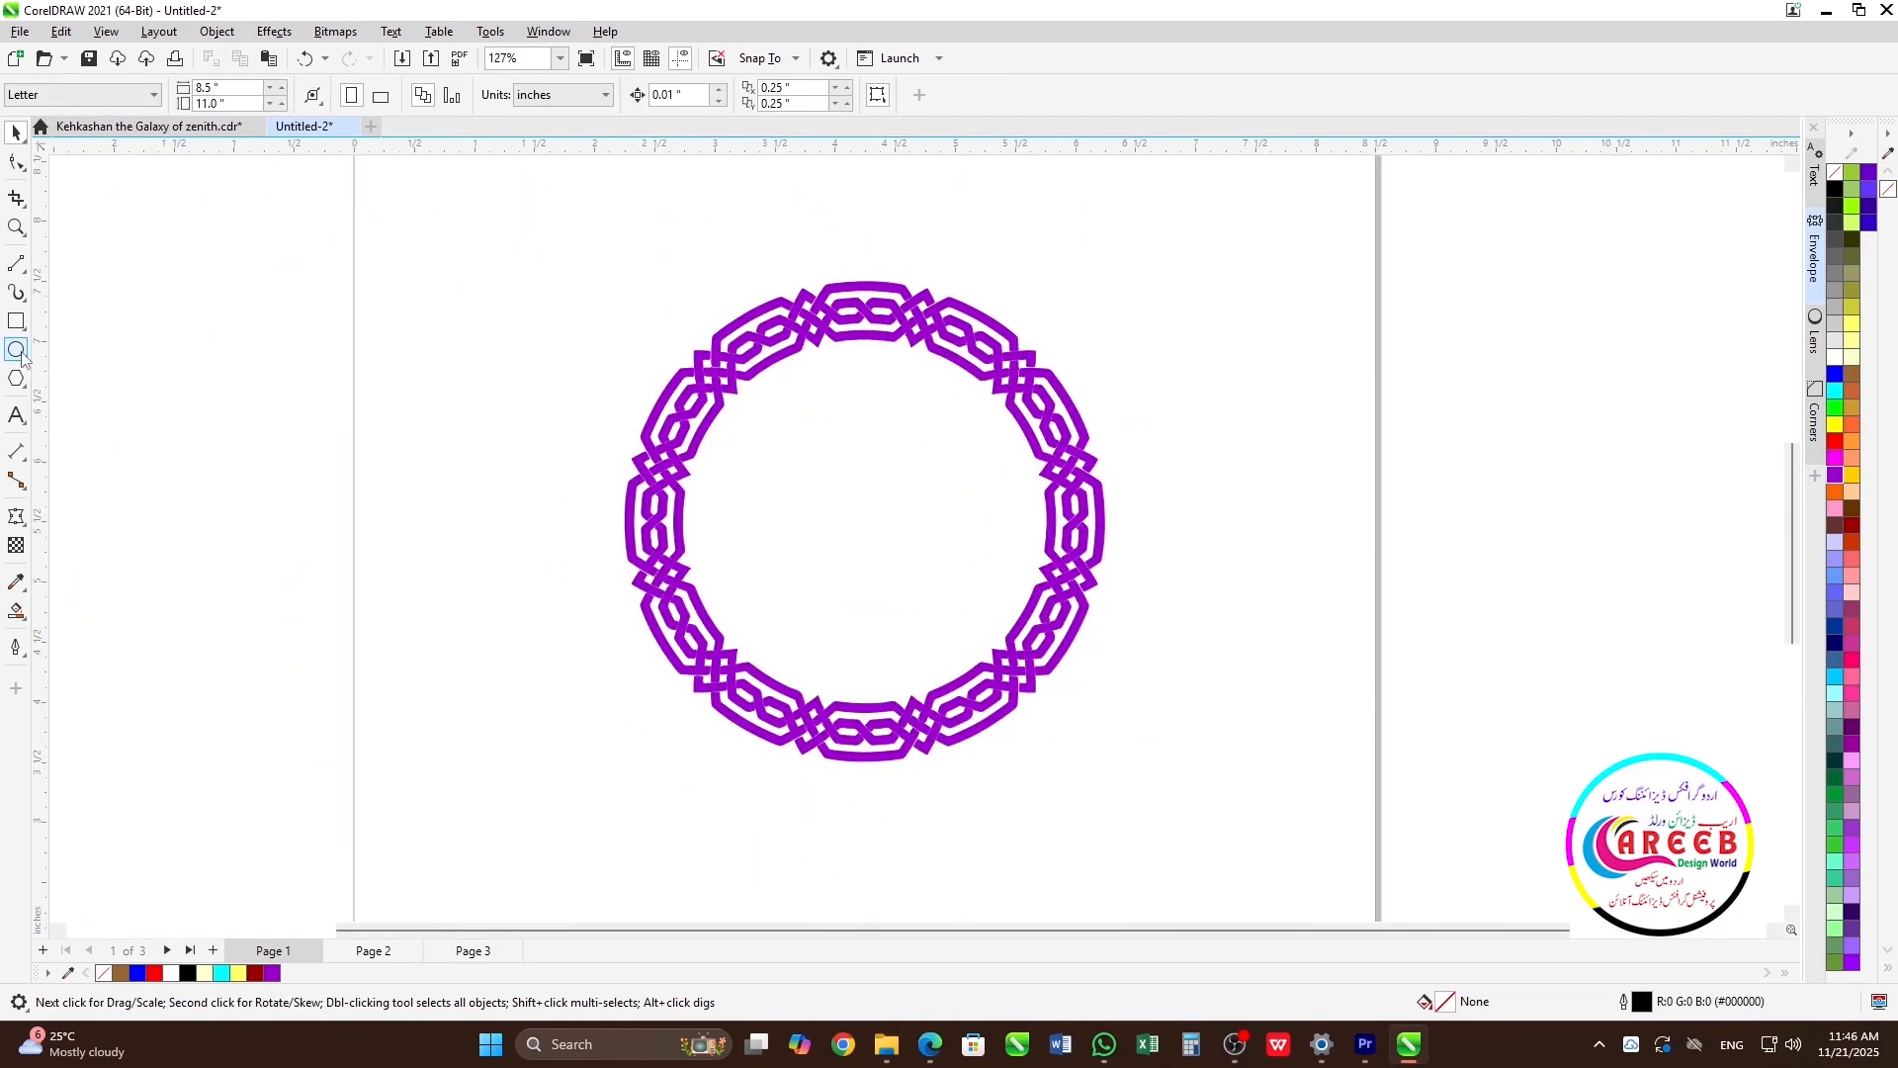
{"action": "left_click_drag", "start_coordinate": [821, 505], "coordinate": [970, 645]}
{"action": "key", "text": "p"}
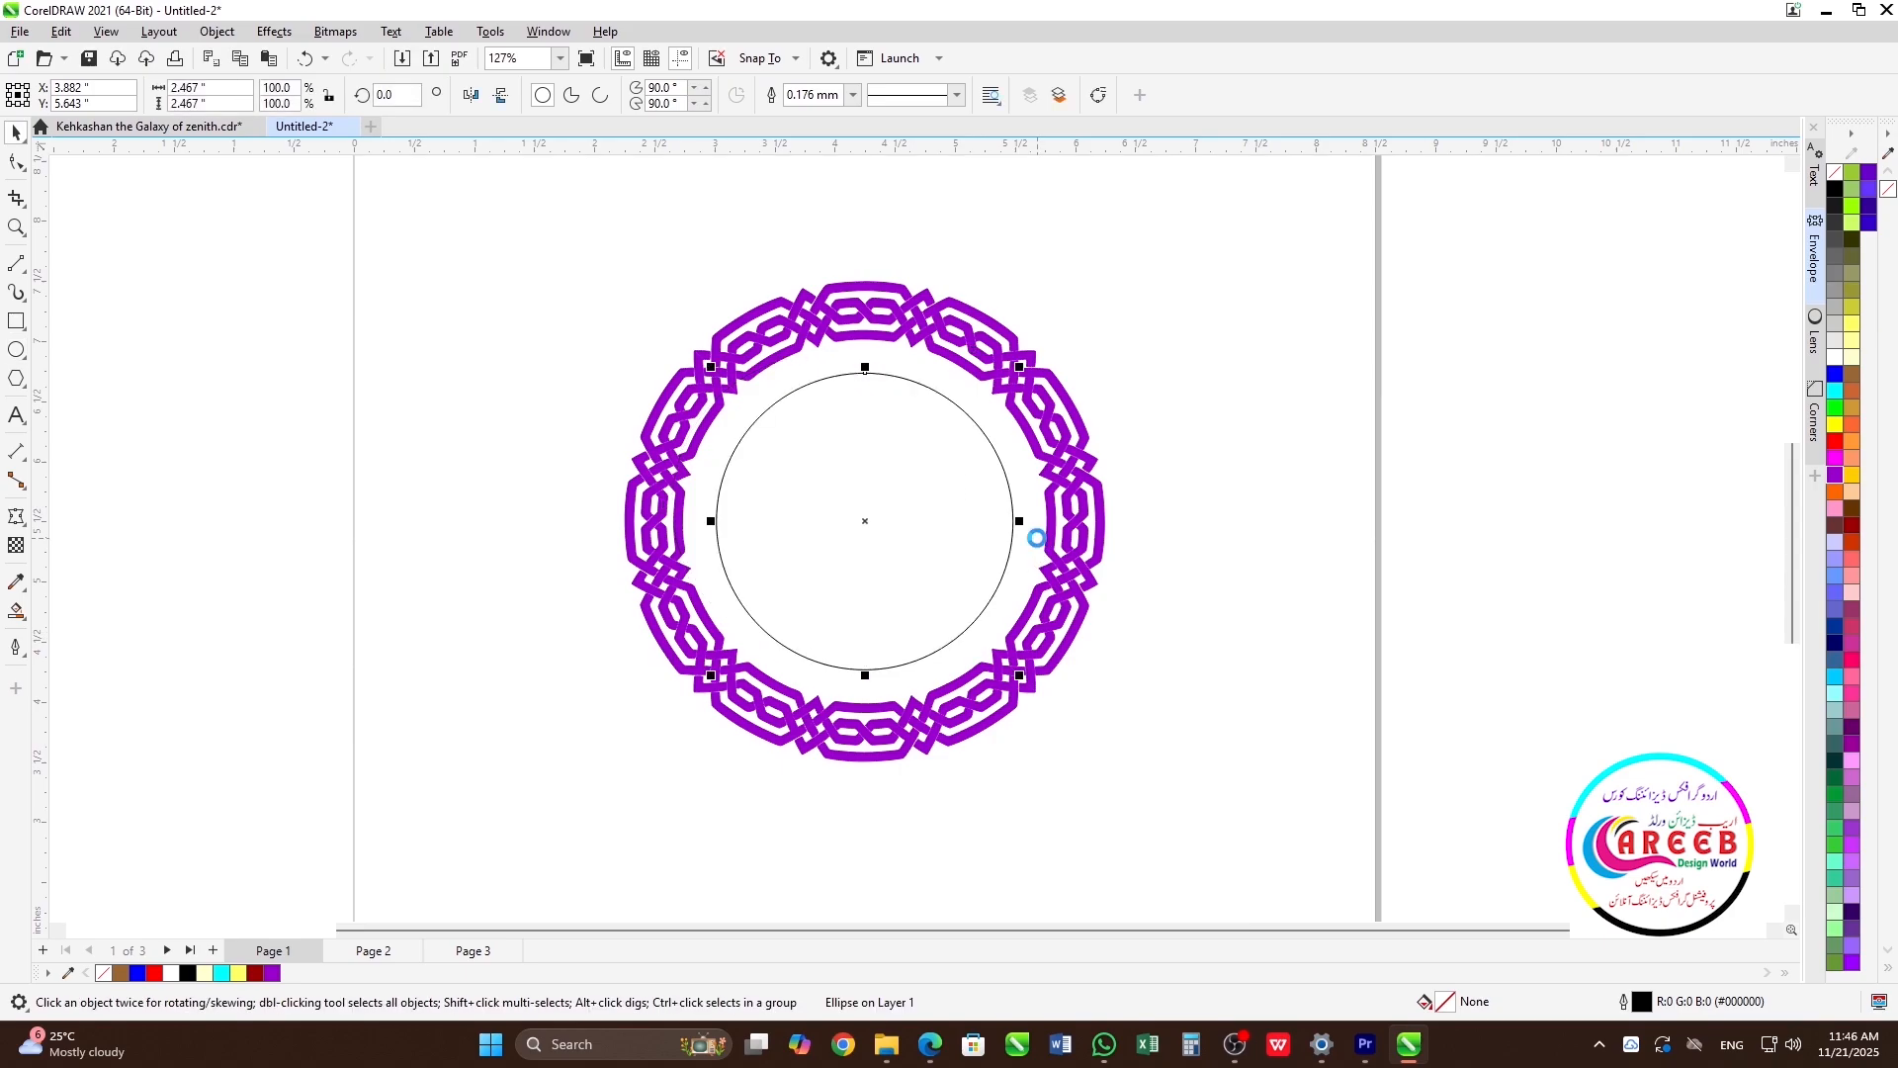
{"action": "type", "text": "3"}
{"action": "key", "text": "Return"}
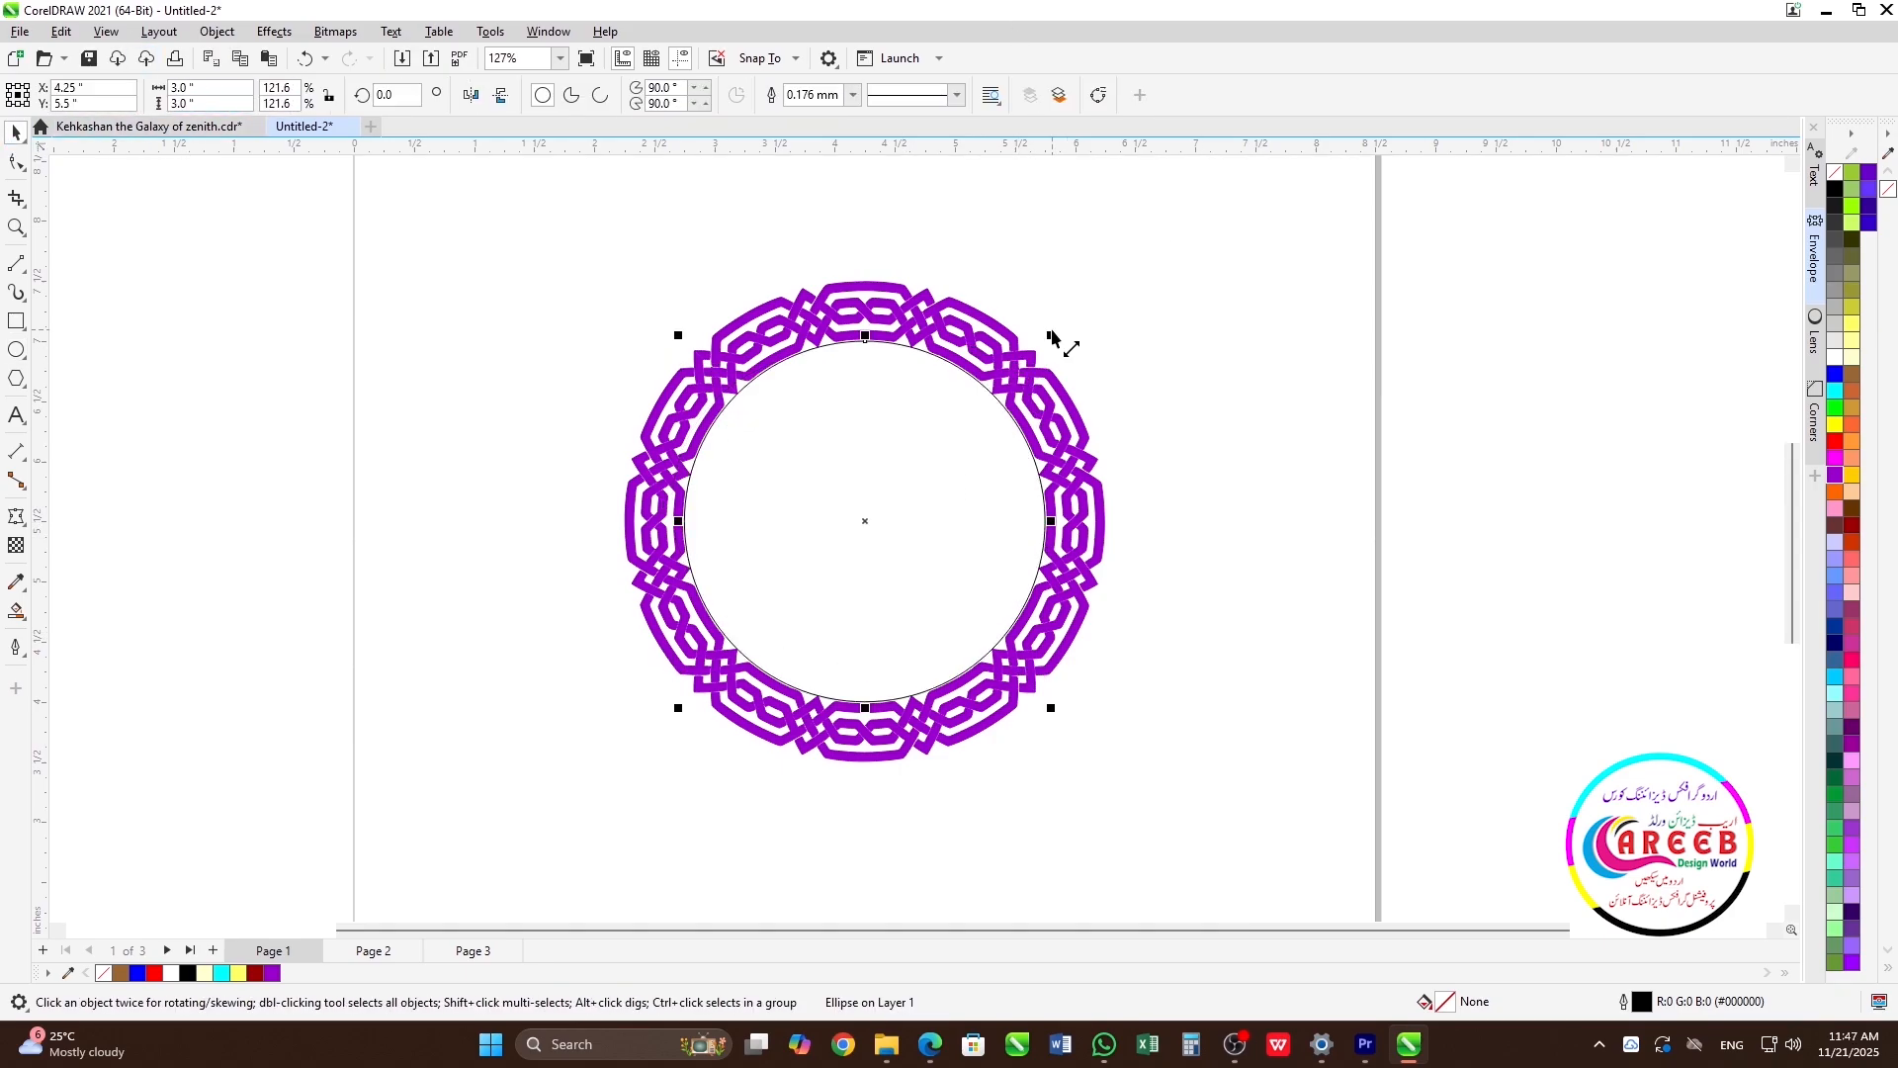
- Resize the circle about its centre to about 4.142 inches so that it surrounds the knot ring
{"action": "left_click_drag", "start_coordinate": [1051, 337], "coordinate": [1047, 341]}
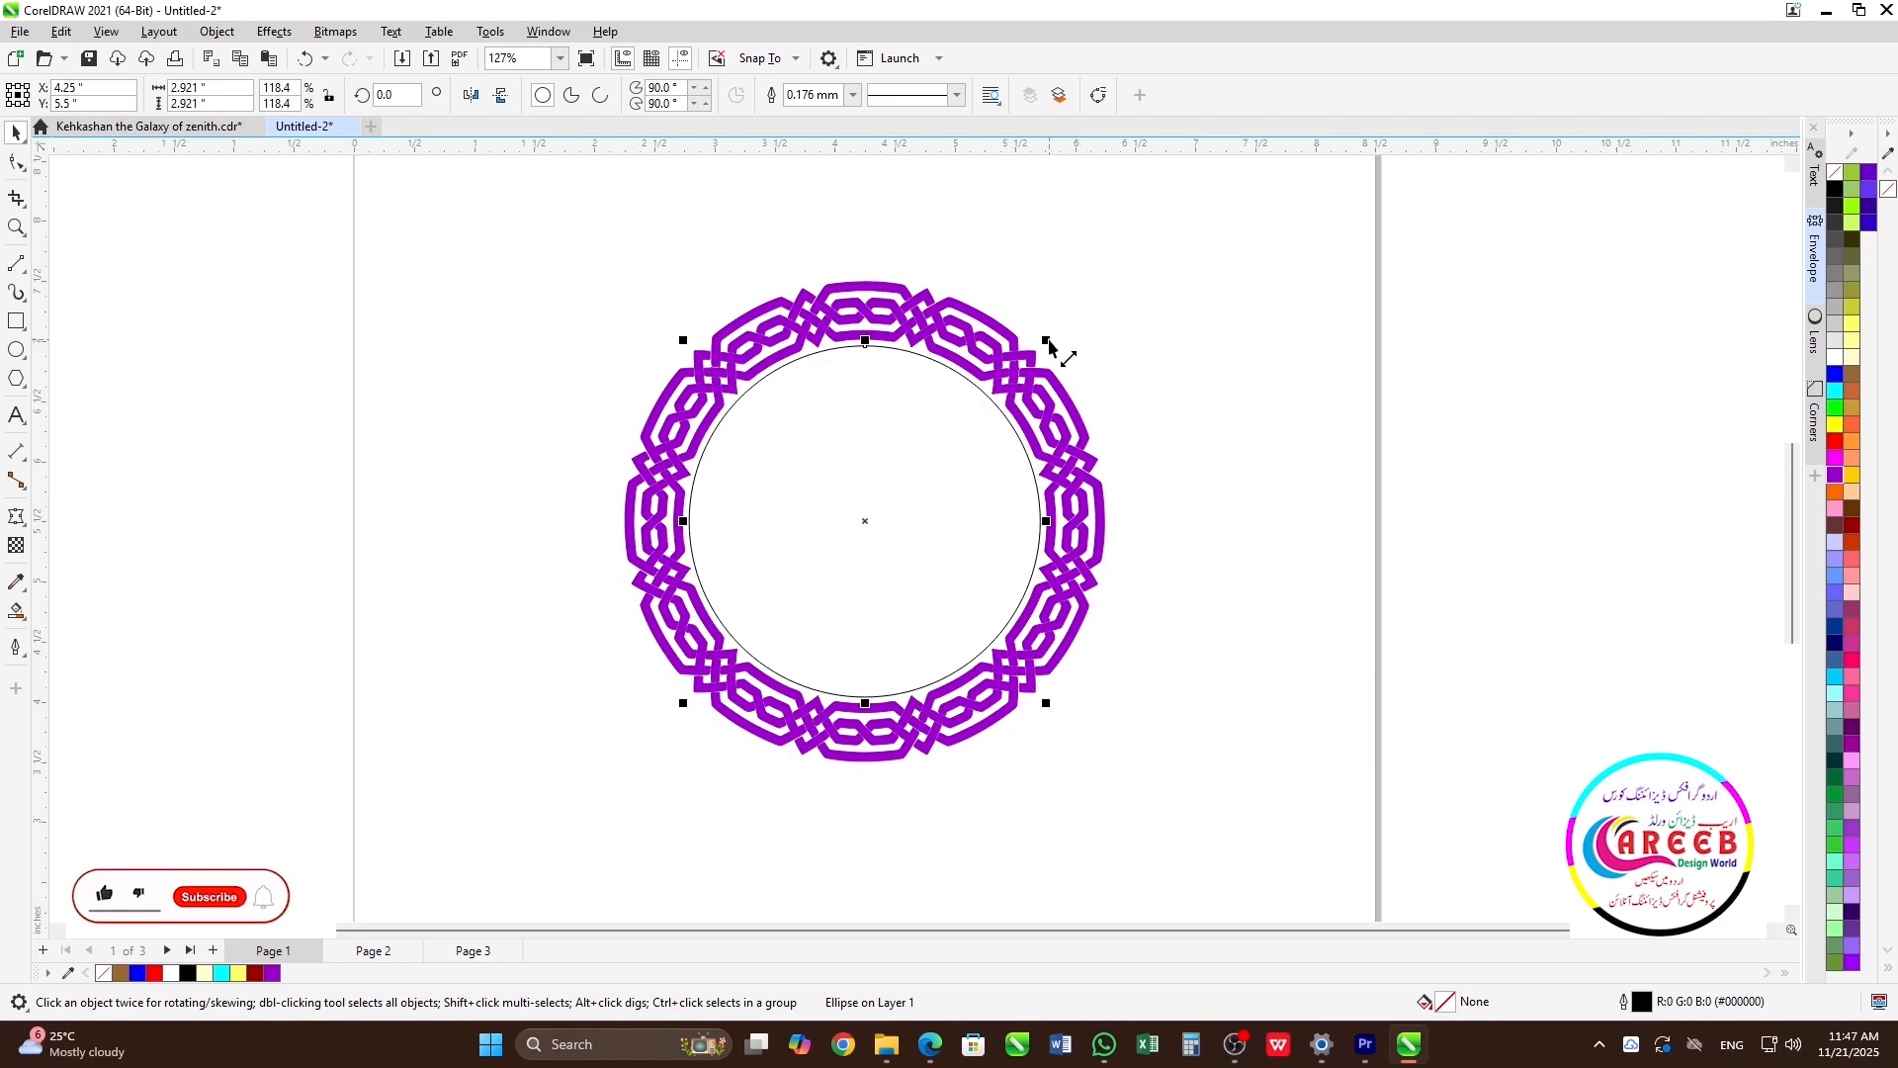
{"action": "scroll", "coordinate": [1087, 336], "scroll_direction": "up", "scroll_amount": 2}
{"action": "left_click_drag", "start_coordinate": [1094, 318], "coordinate": [1197, 226]}
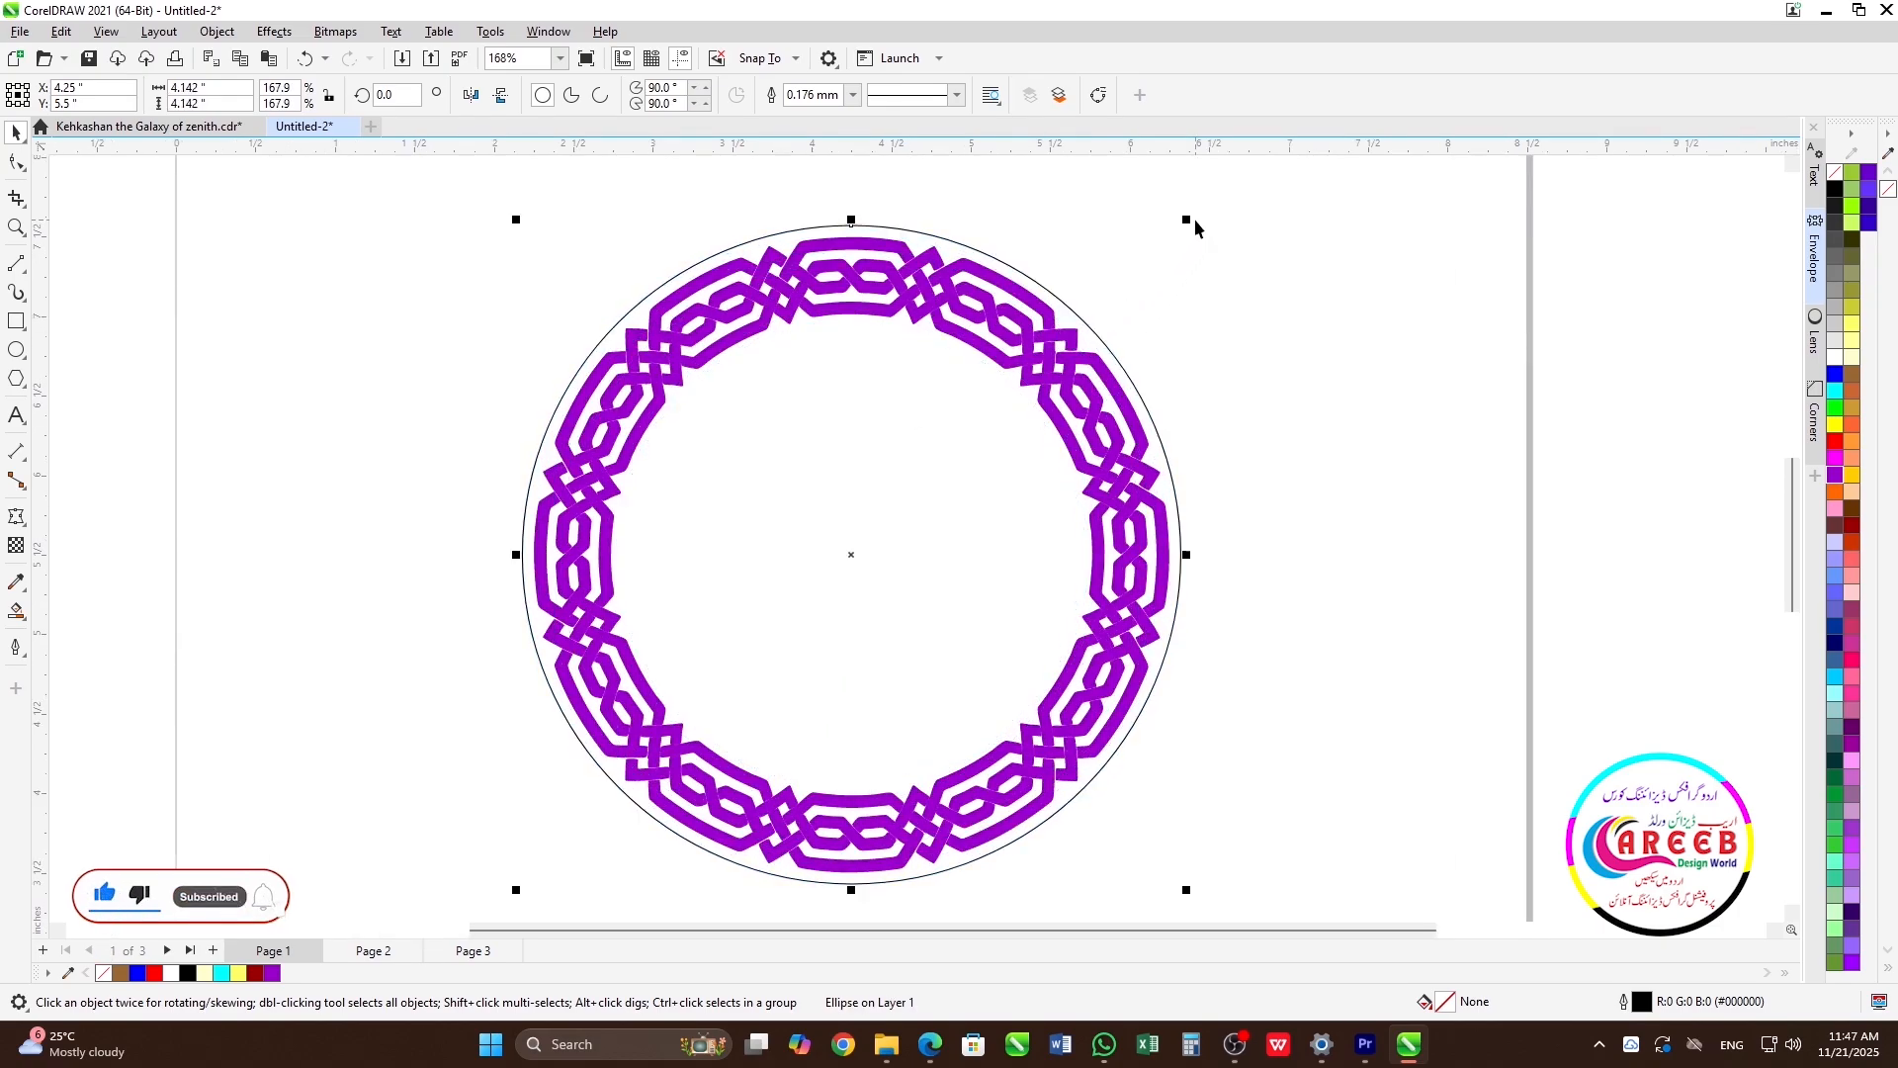
- Add a single inside contour to the surrounding circle with an offset of about 0.077 inches
{"action": "left_click", "coordinate": [25, 527]}
{"action": "left_click", "coordinate": [74, 537]}
{"action": "left_click_drag", "start_coordinate": [852, 226], "coordinate": [851, 235]}
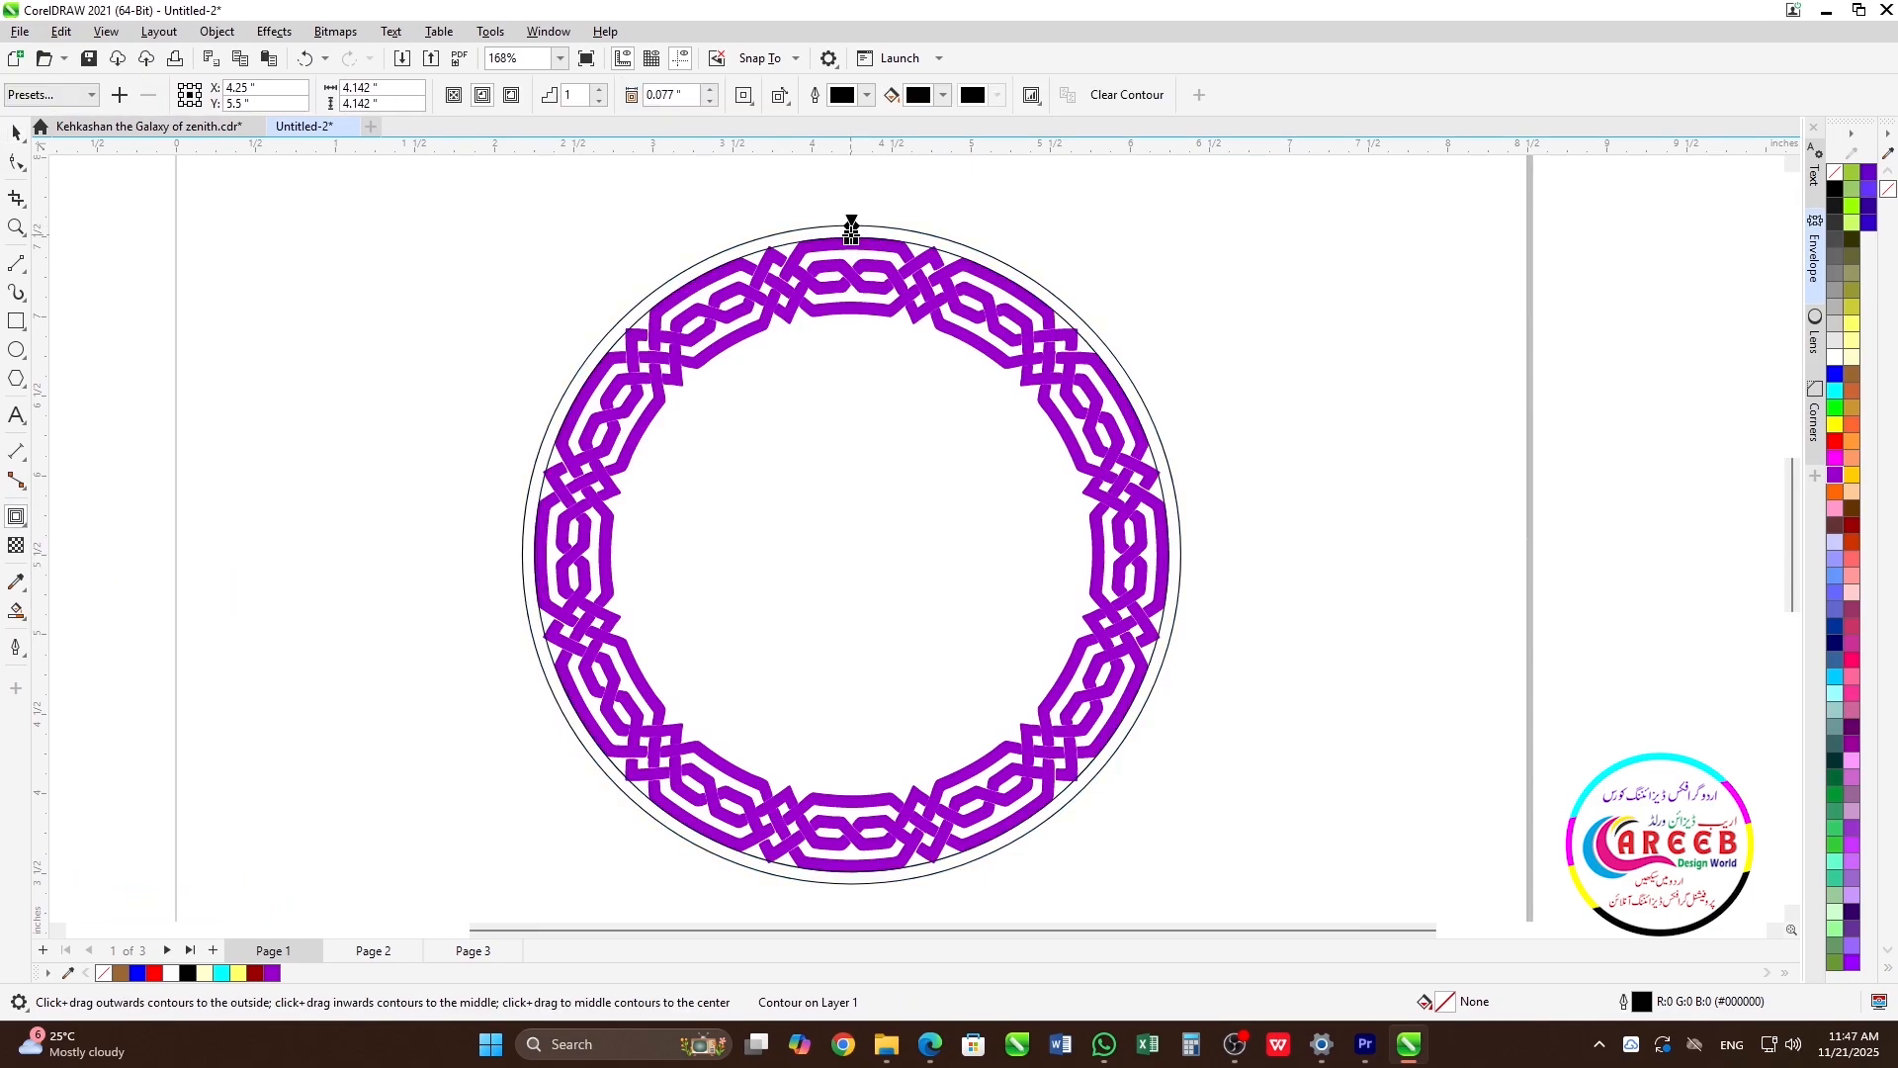
{"action": "key", "text": "space"}
{"action": "left_click", "coordinate": [1189, 239]}
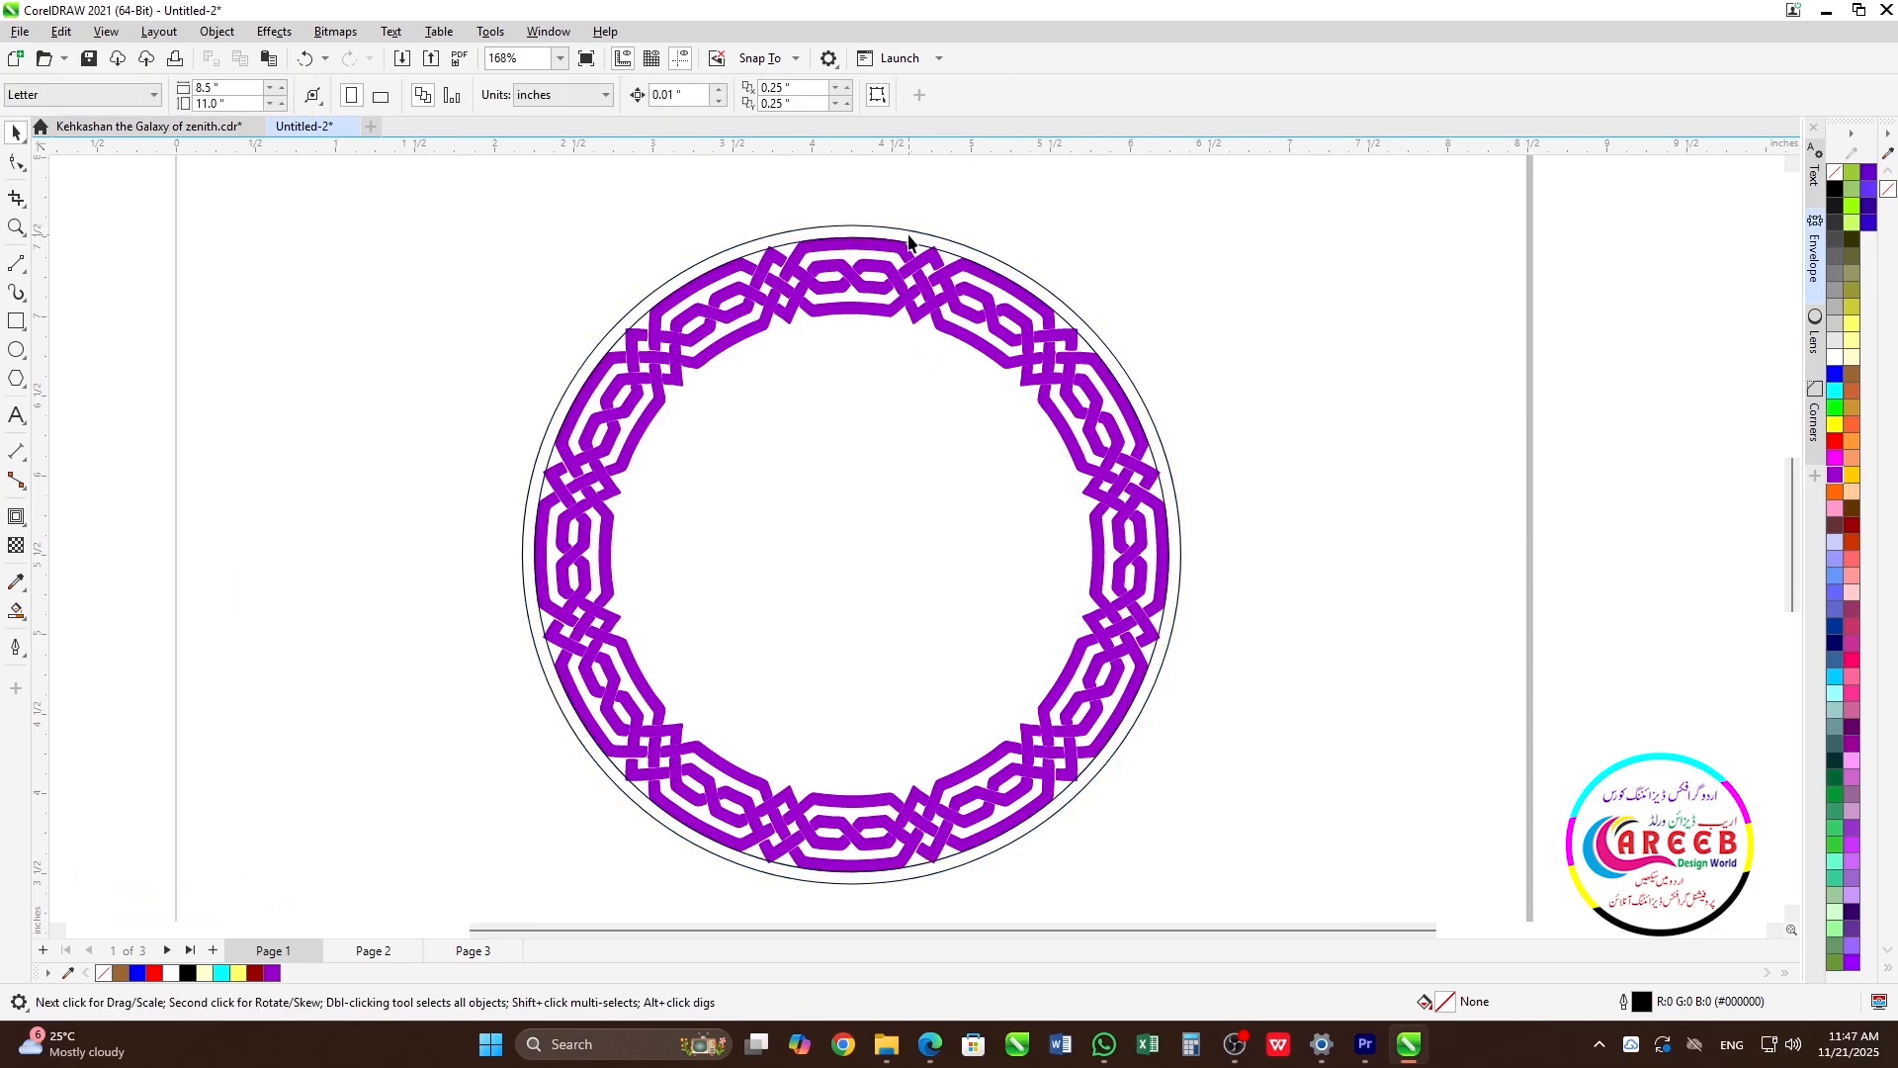
- Set the circle's contour offset to 0.05 inches
{"action": "left_click", "coordinate": [905, 230]}
{"action": "left_click", "coordinate": [16, 516]}
{"action": "scroll", "coordinate": [843, 170], "scroll_direction": "up", "scroll_amount": 1}
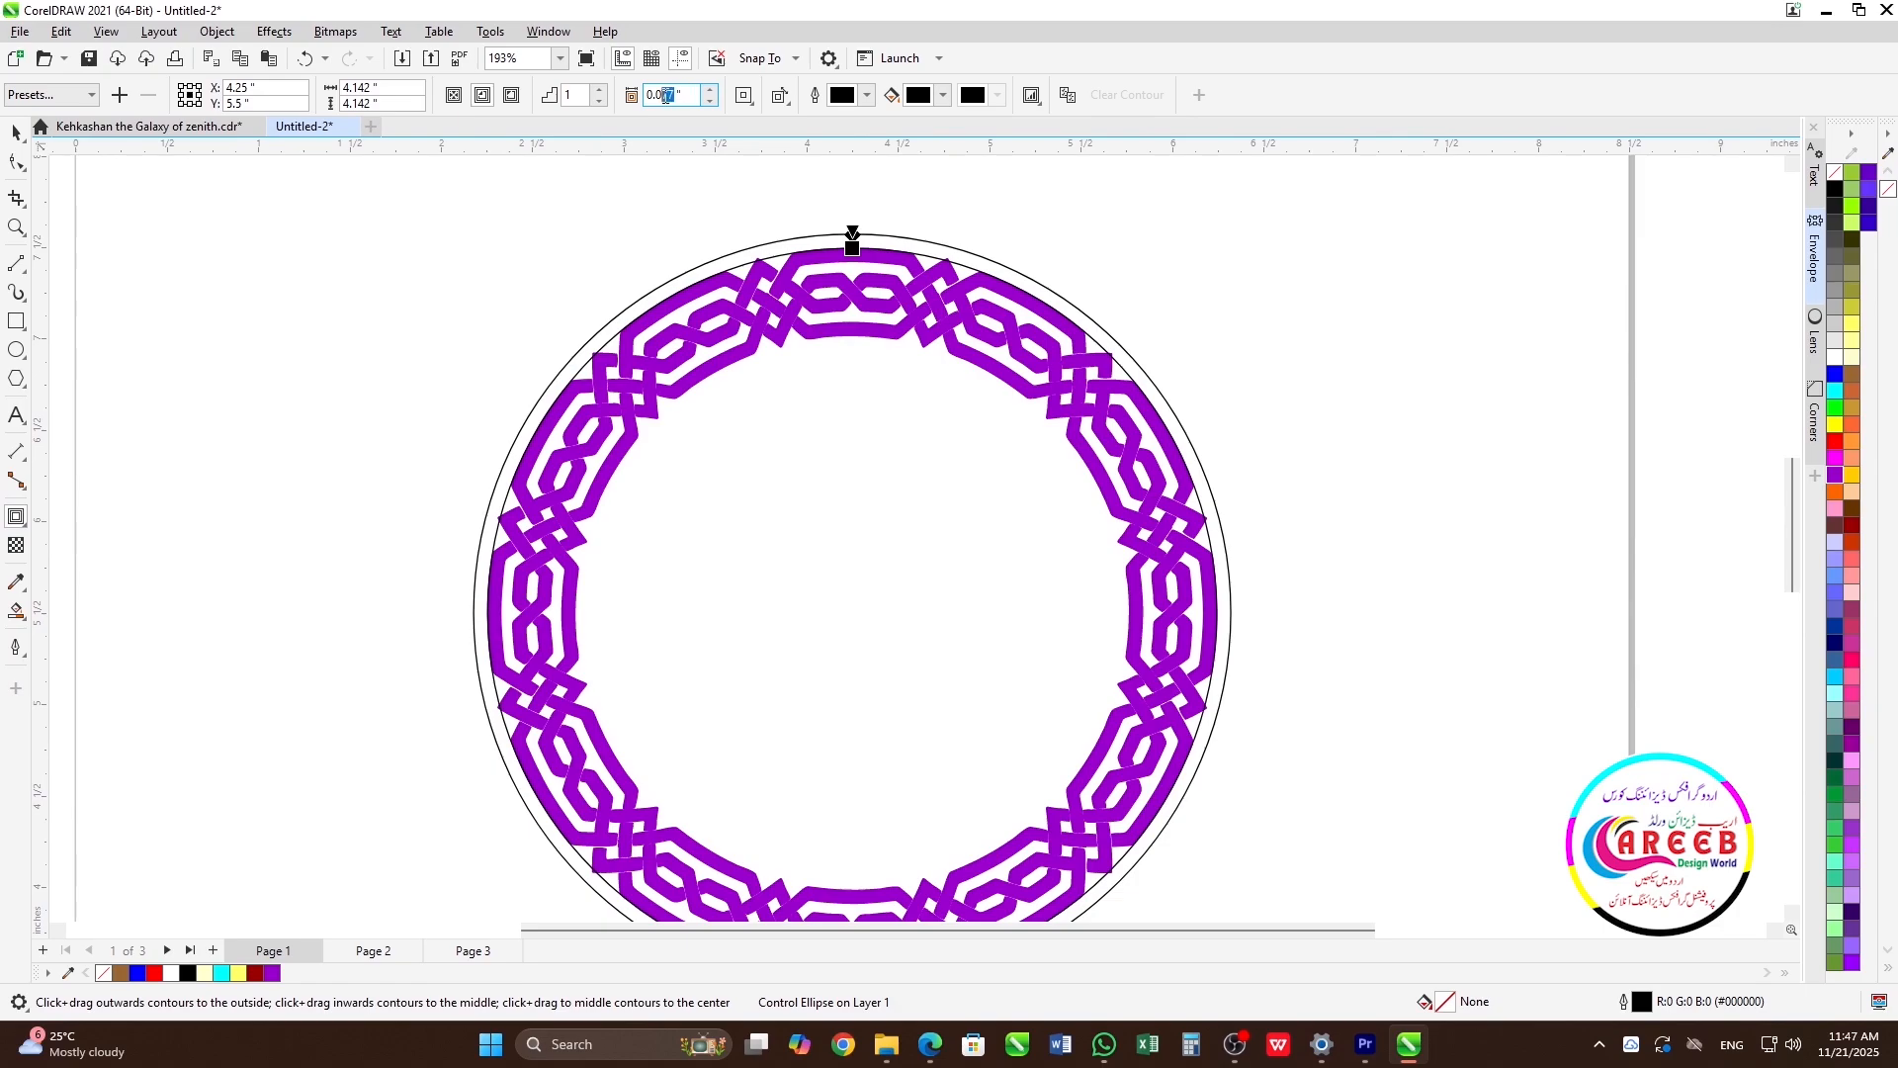
{"action": "key", "text": "Return"}
{"action": "left_click_drag", "start_coordinate": [671, 97], "coordinate": [664, 96]}
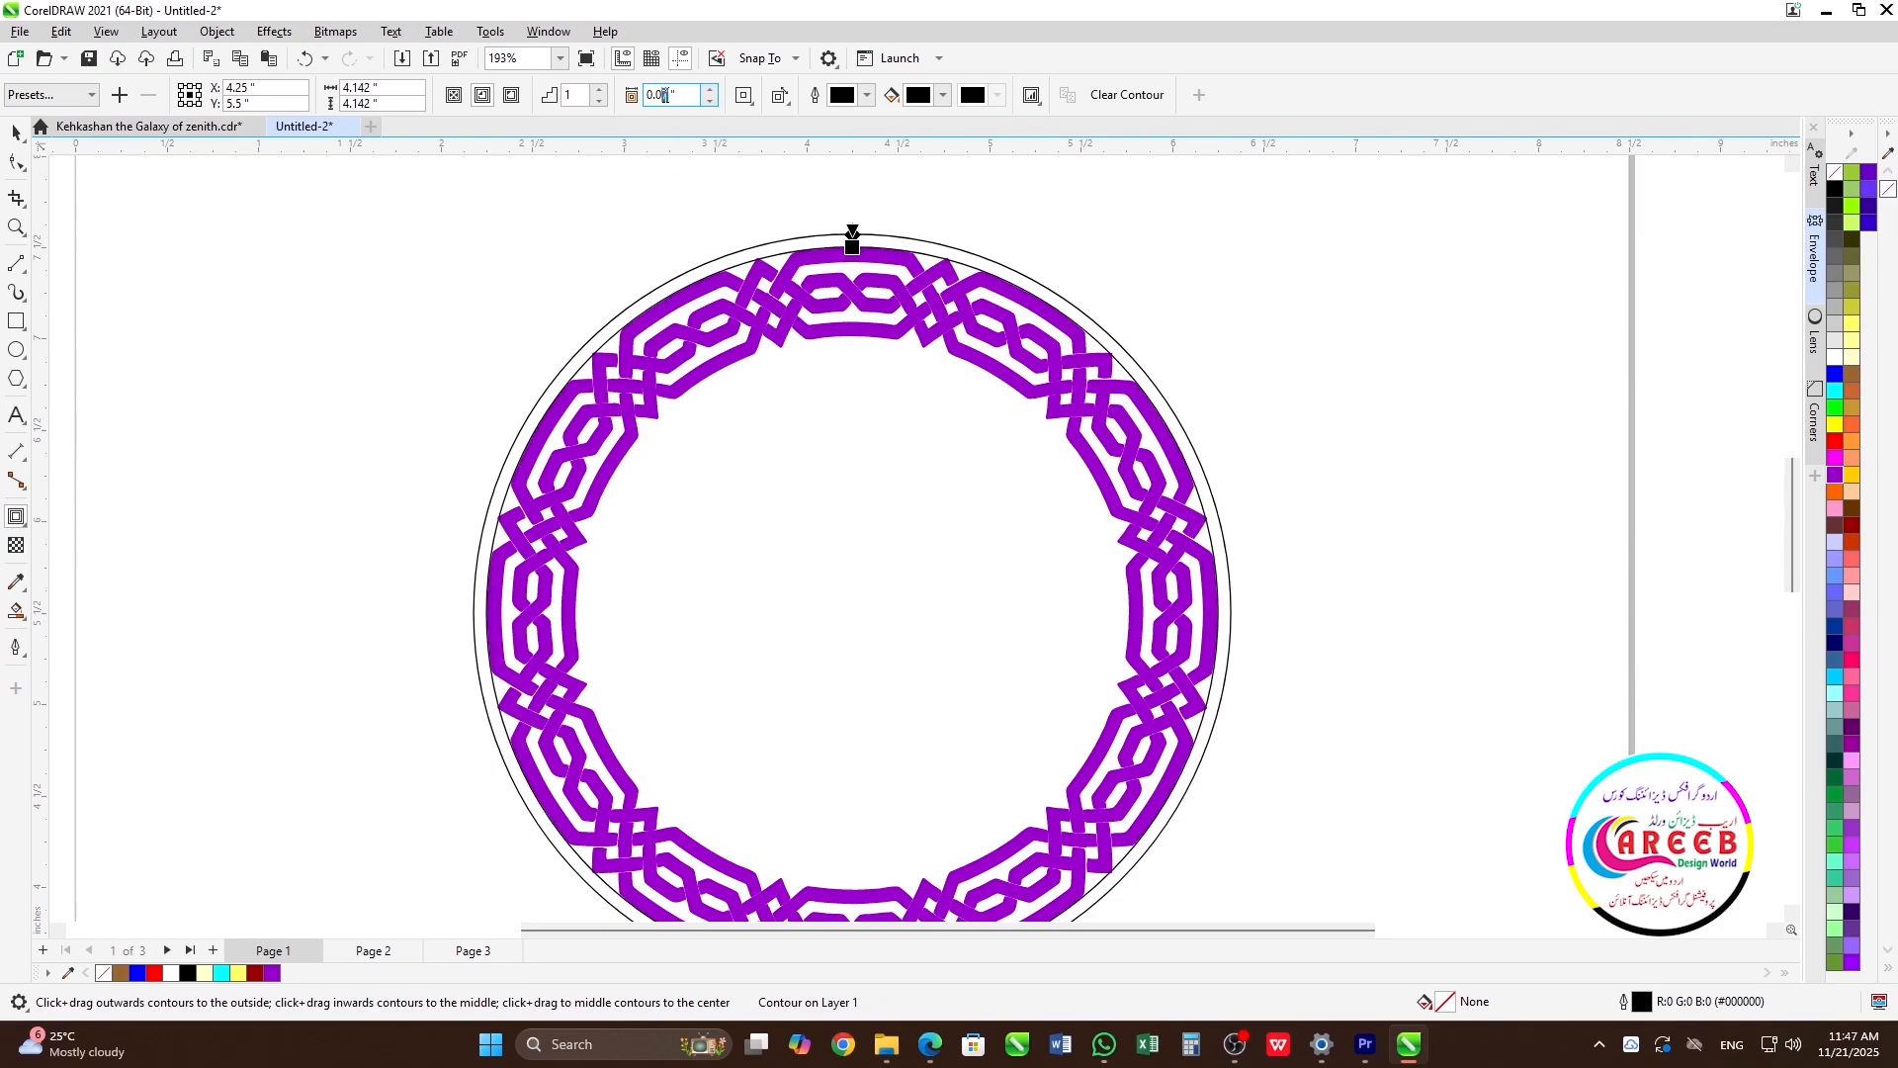
{"action": "type", "text": "0.05"}
{"action": "key", "text": "Return"}
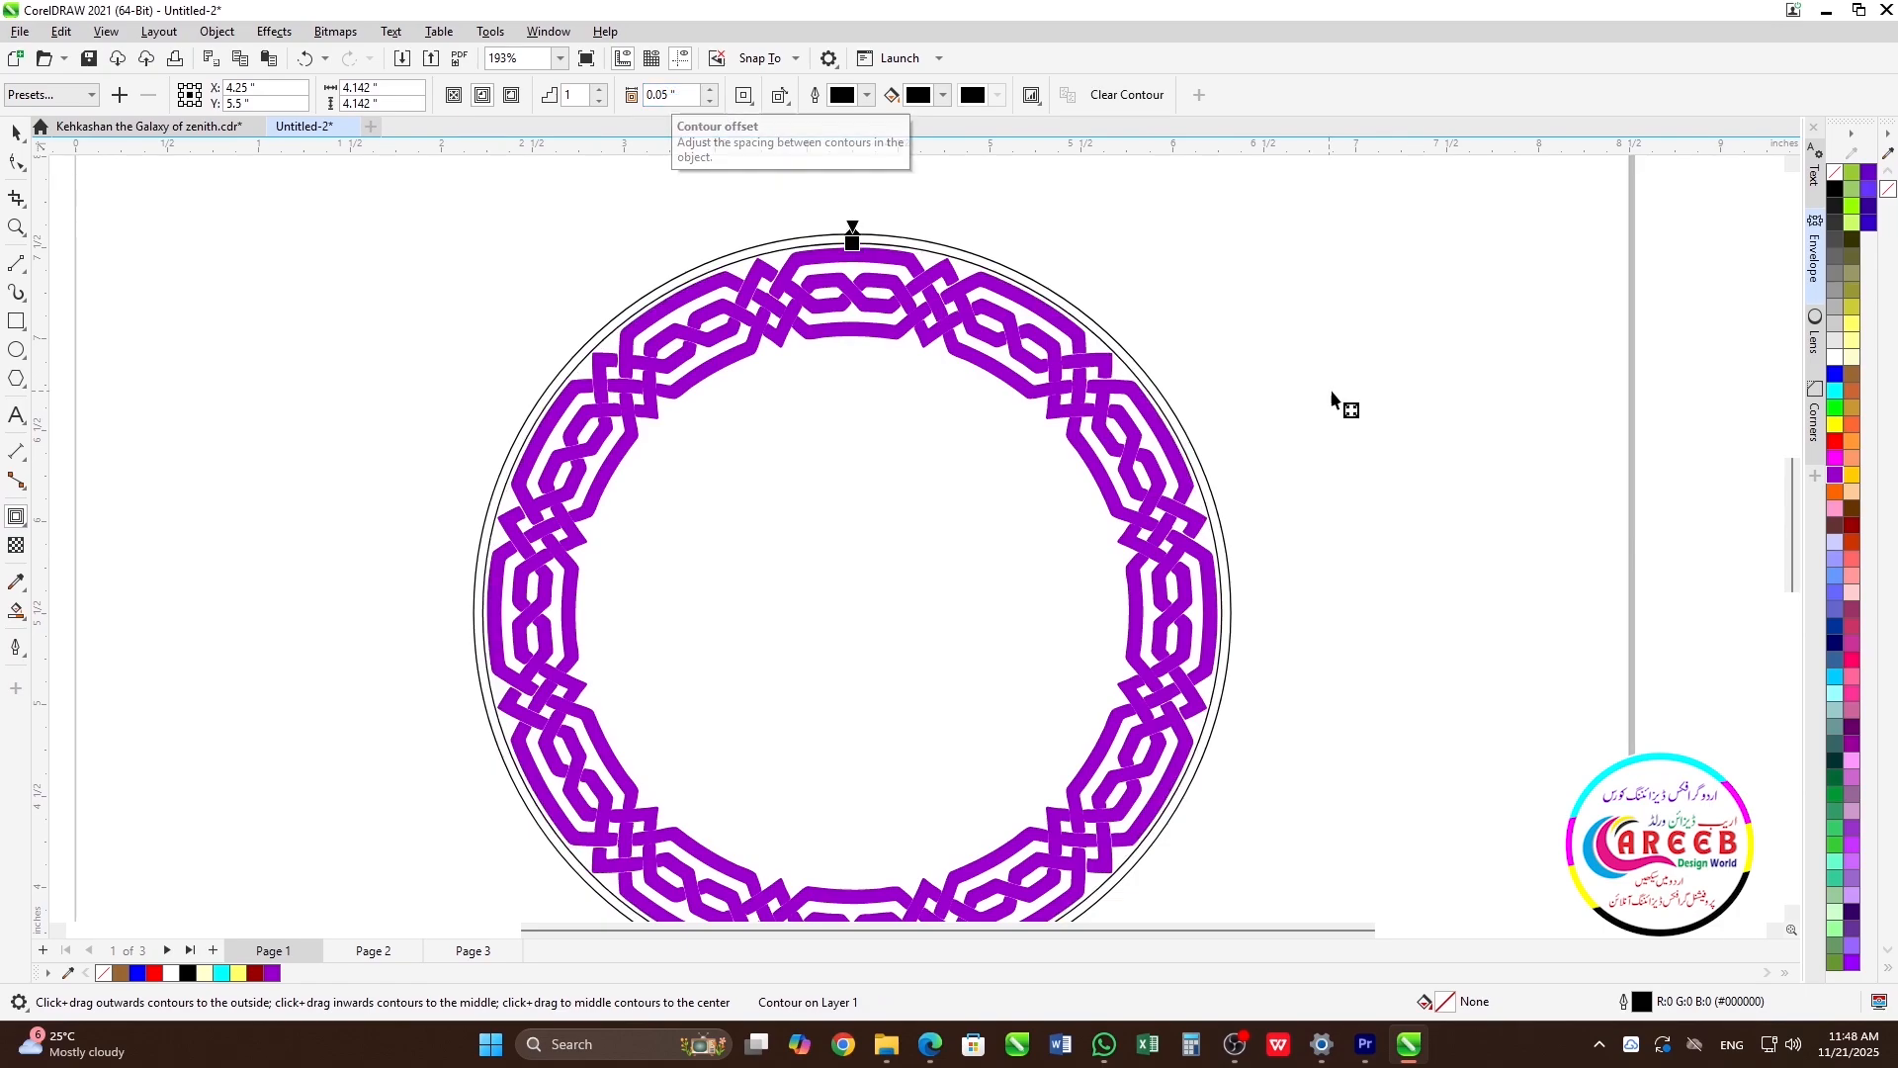
{"action": "key", "text": "space"}
- Smart-fill the gap between the circle and its contour, and colour the resulting band purple
{"action": "left_click", "coordinate": [27, 621]}
{"action": "left_click", "coordinate": [130, 630]}
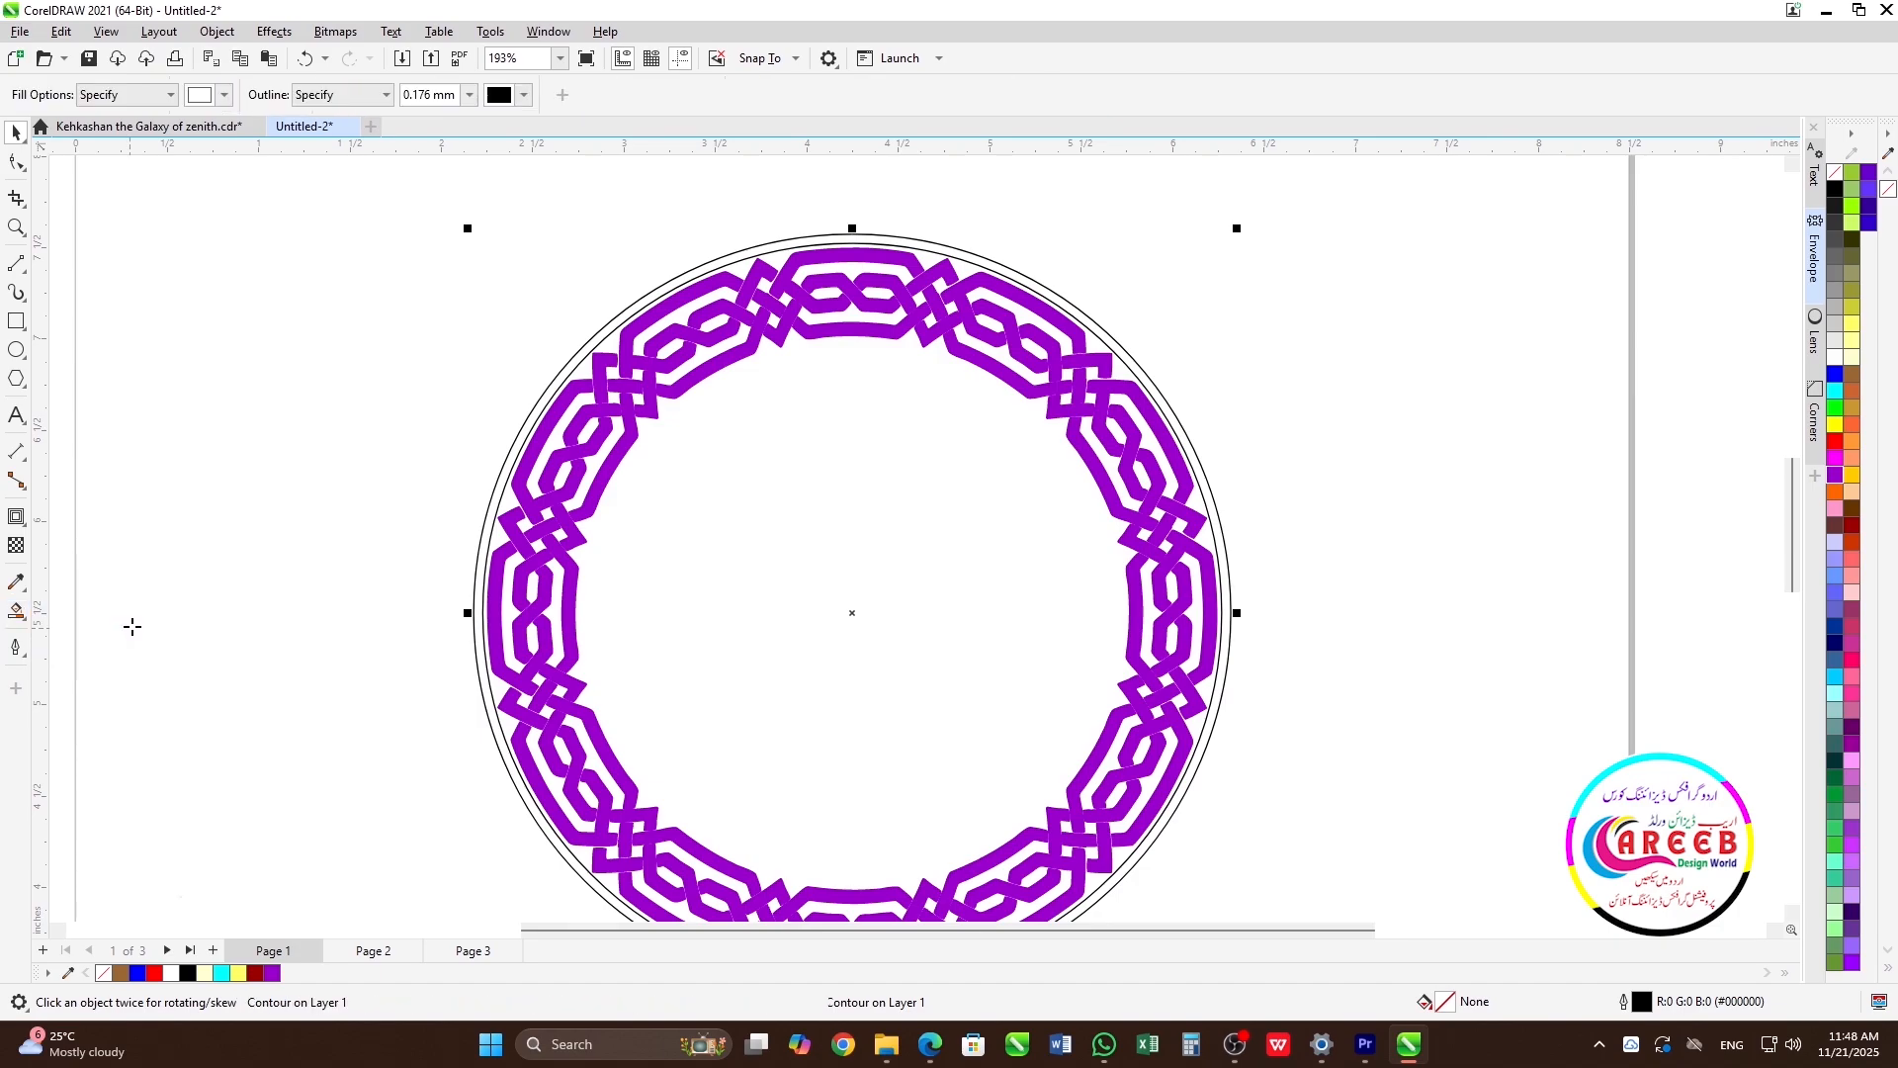
{"action": "left_click", "coordinate": [753, 251]}
{"action": "key", "text": "space"}
{"action": "left_click", "coordinate": [1835, 476]}
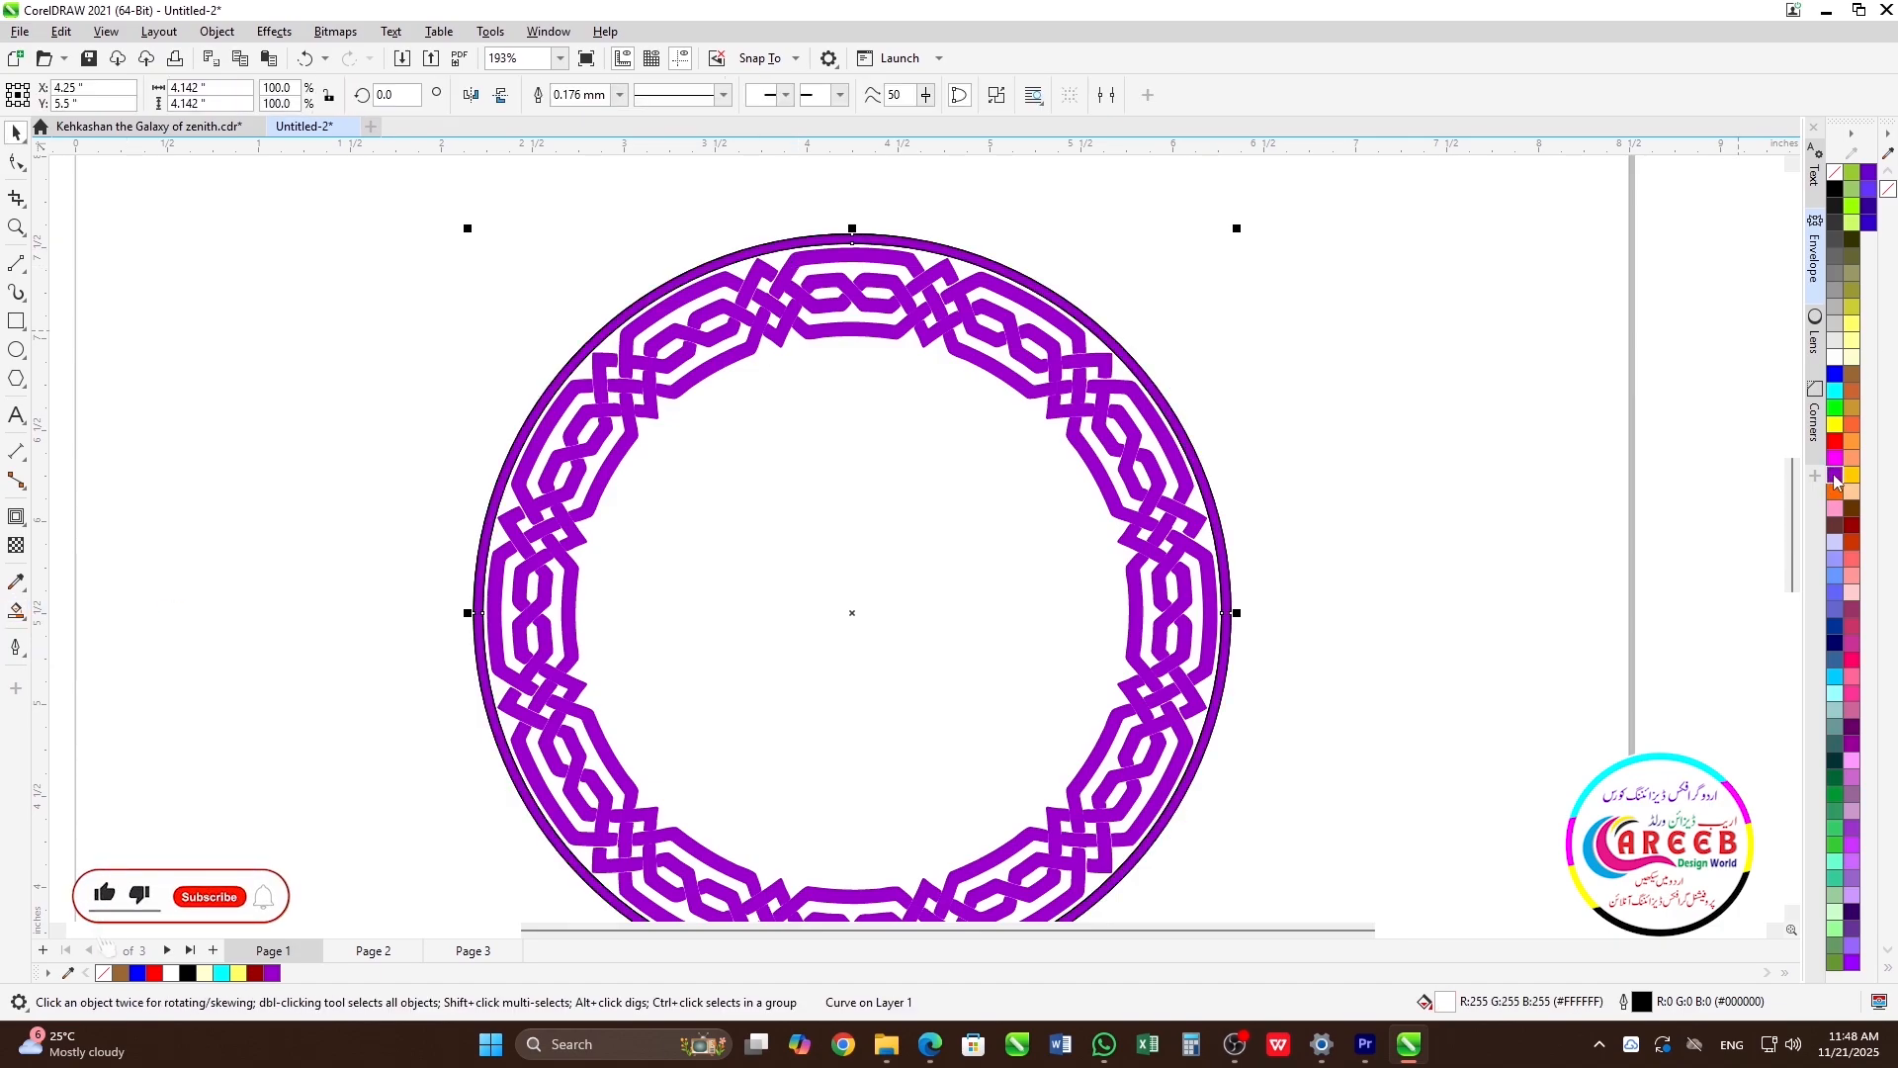
- Delete the source circle and its contour, keeping the purple band around the knot ring
{"action": "key", "text": "Escape"}
{"action": "scroll", "coordinate": [820, 327], "scroll_direction": "up", "scroll_amount": 1}
{"action": "left_click", "coordinate": [862, 457]}
{"action": "key", "text": "Delete"}
{"action": "left_click", "coordinate": [855, 226]}
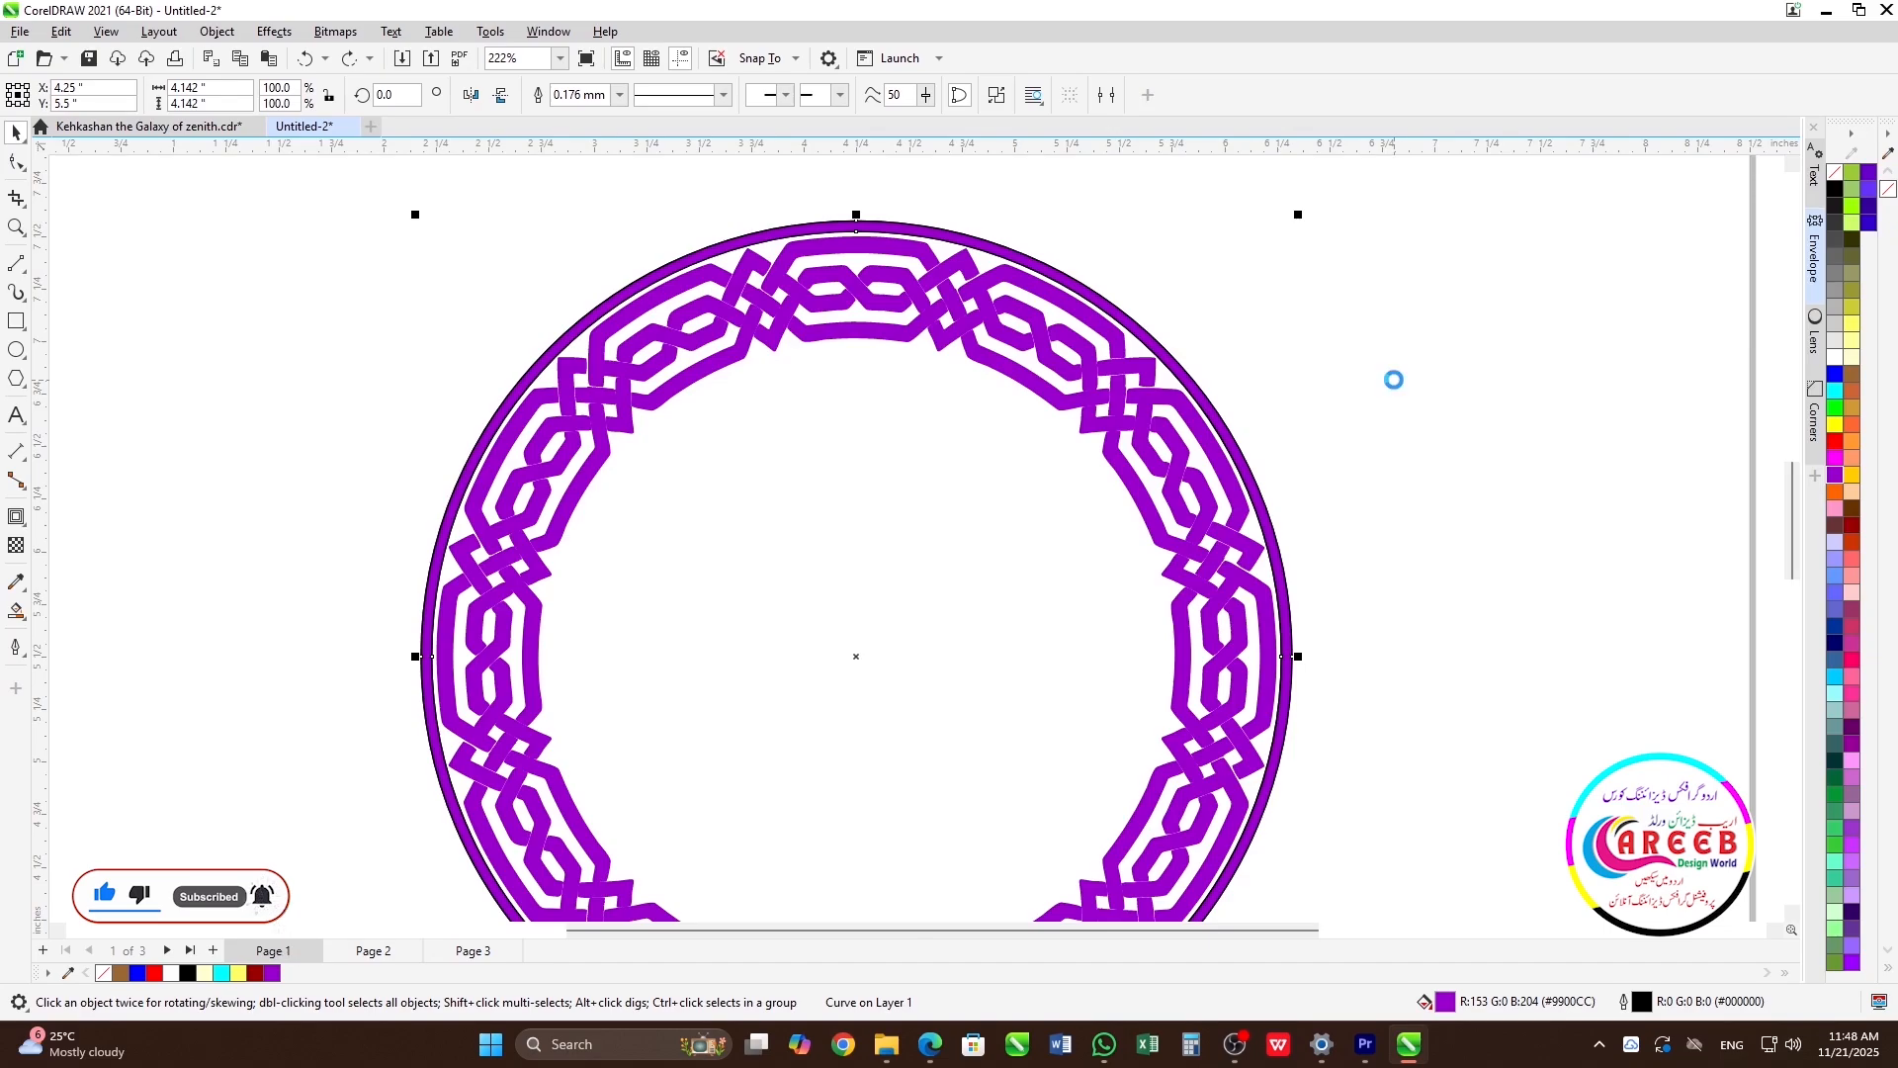
{"action": "key", "text": "Delete"}
{"action": "key", "text": "ctrl+z"}
- Make a scaled-down concentric copy of the purple band just inside the knot ring
{"action": "left_click_drag", "start_coordinate": [1218, 321], "coordinate": [1196, 340]}
{"action": "right_click", "coordinate": [1195, 340]}
{"action": "left_click", "coordinate": [1290, 298]}
- Select the knot ring with both bands and recolour them all dark brown
{"action": "key", "text": "F4"}
{"action": "scroll", "coordinate": [1181, 374], "scroll_direction": "down", "scroll_amount": 2}
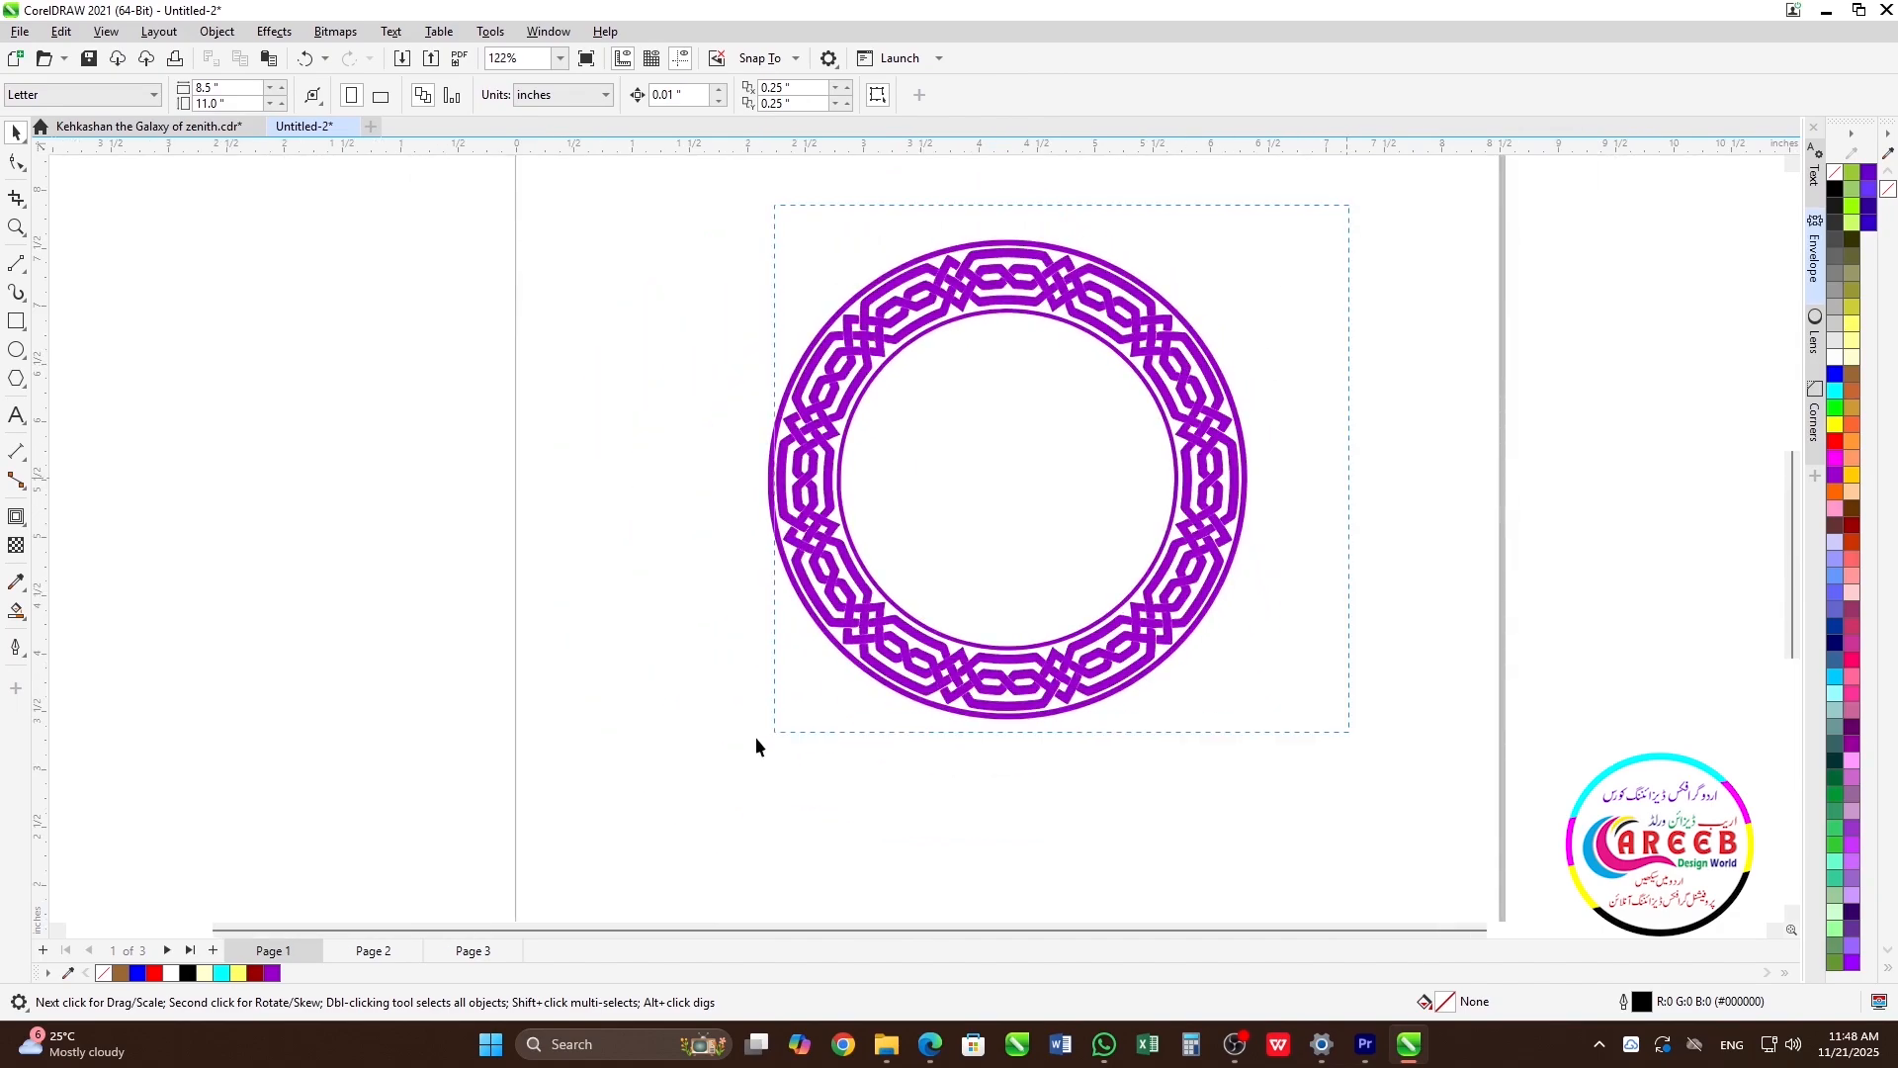
{"action": "left_click_drag", "start_coordinate": [755, 737], "coordinate": [1276, 216]}
{"action": "left_click", "coordinate": [1836, 458]}
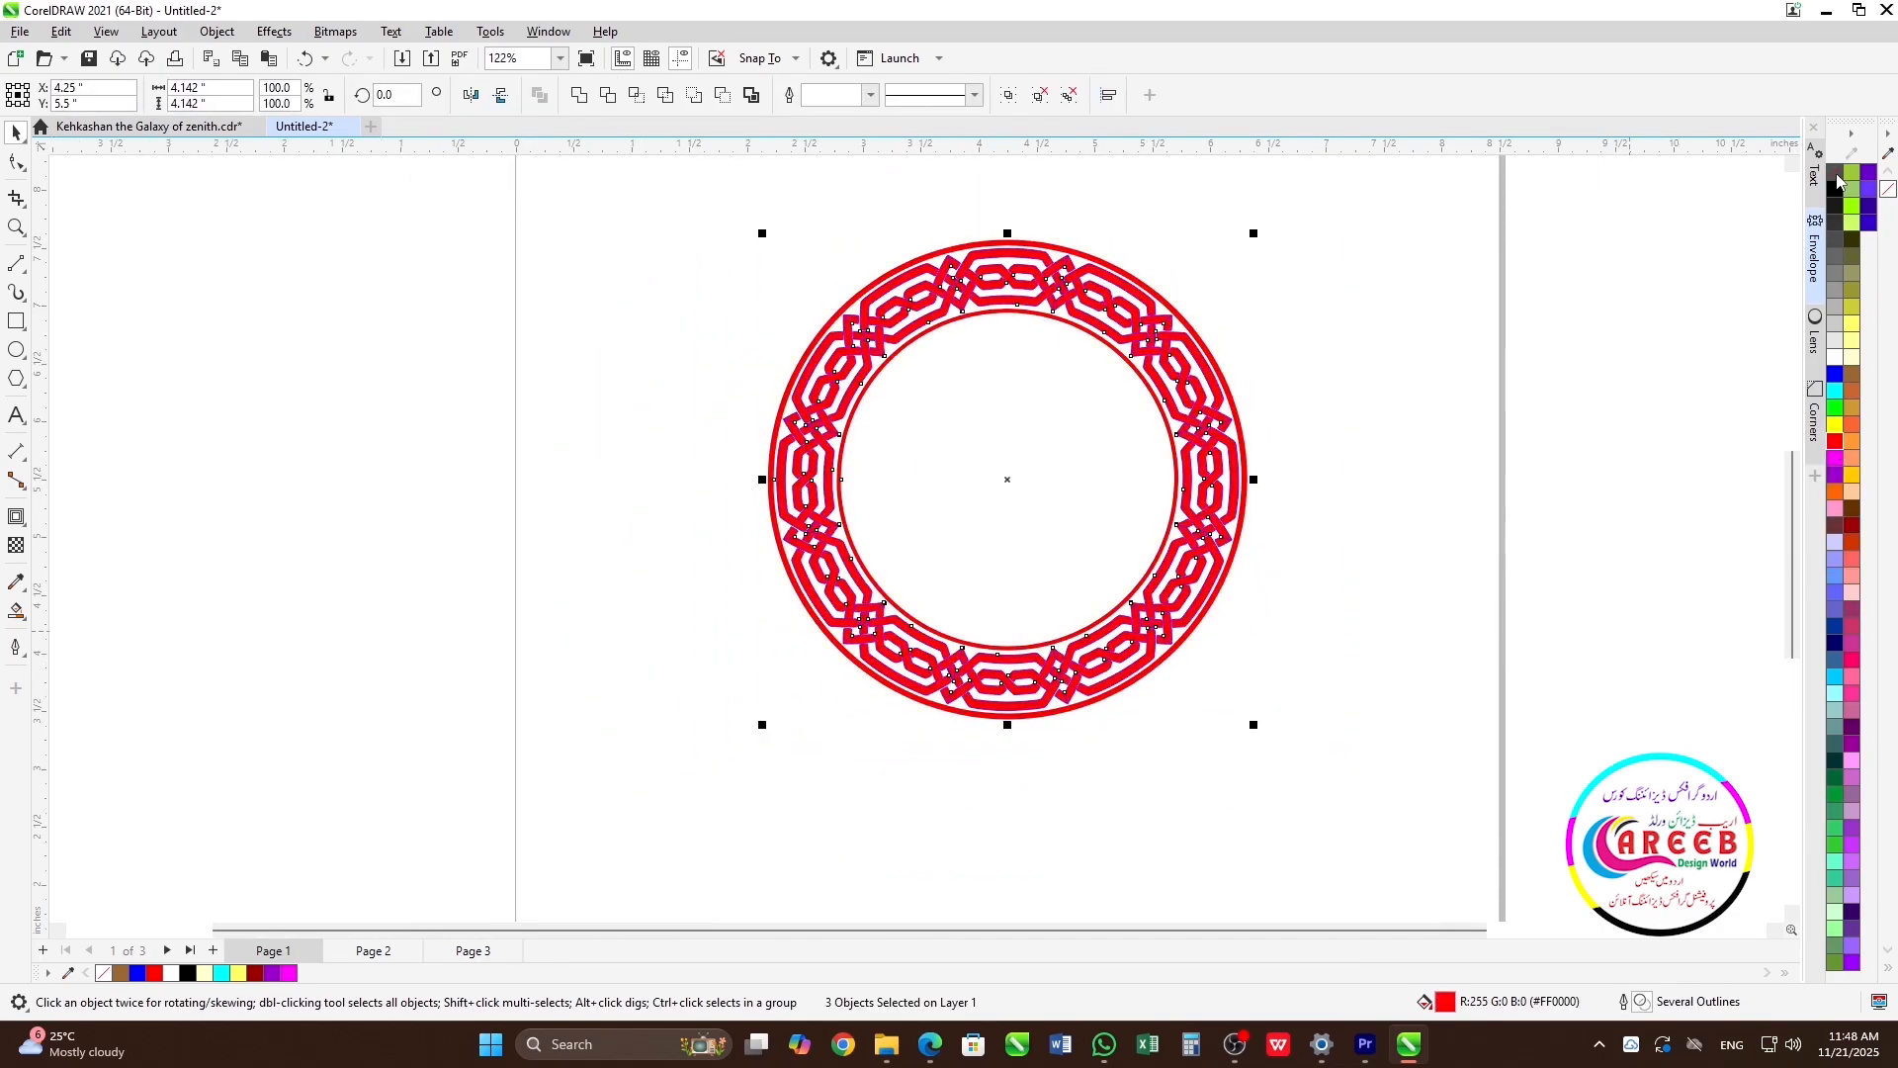
{"action": "left_click", "coordinate": [1852, 512]}
{"action": "left_click", "coordinate": [892, 233]}
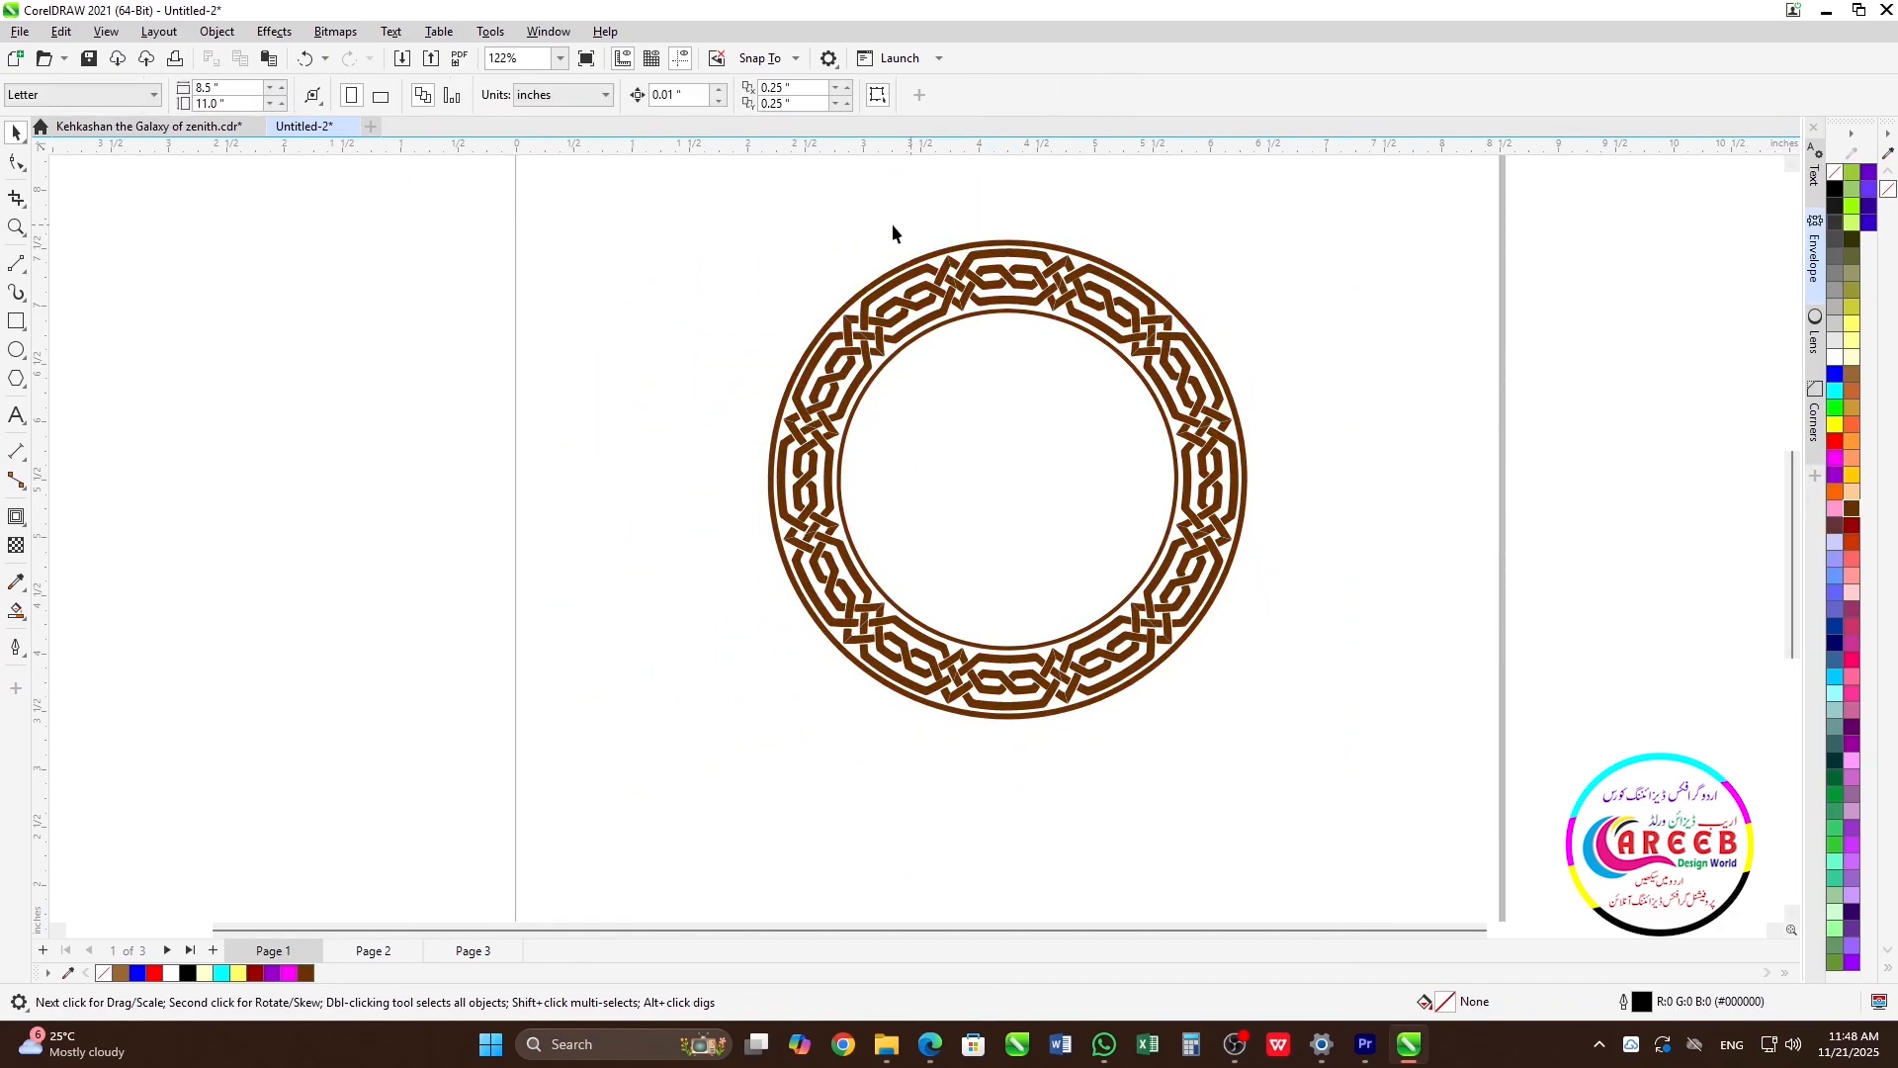